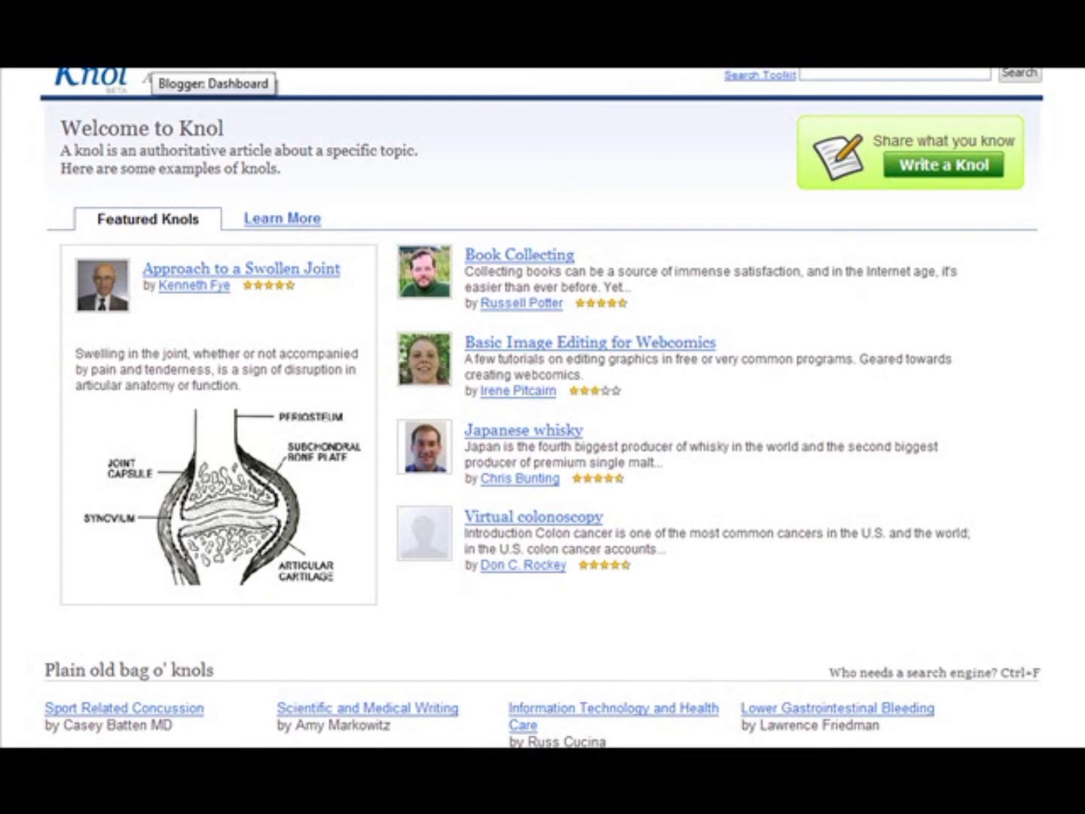
Step: Switch to Blogger and create a blog titled "Beautiful Lawn and Garden" at beautiful-lawn-and-garden.blogspot.com, checking the address's availability and completing the word verification
click(153, 54)
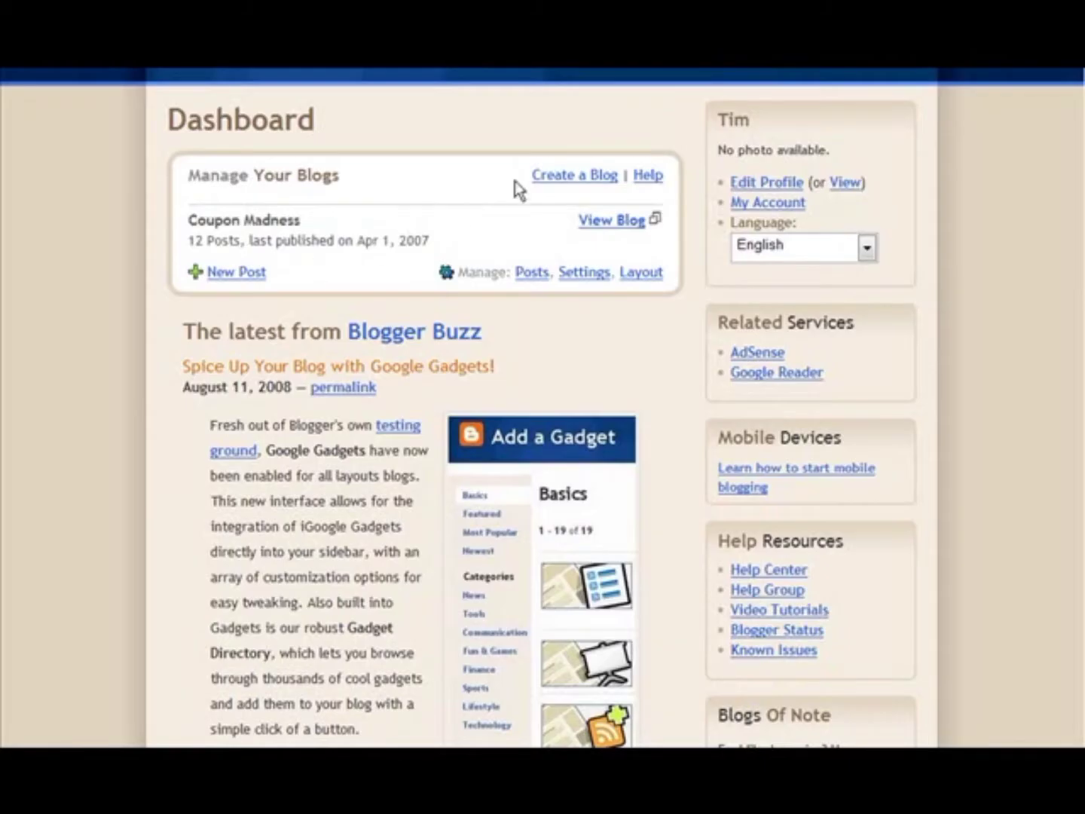
click(564, 175)
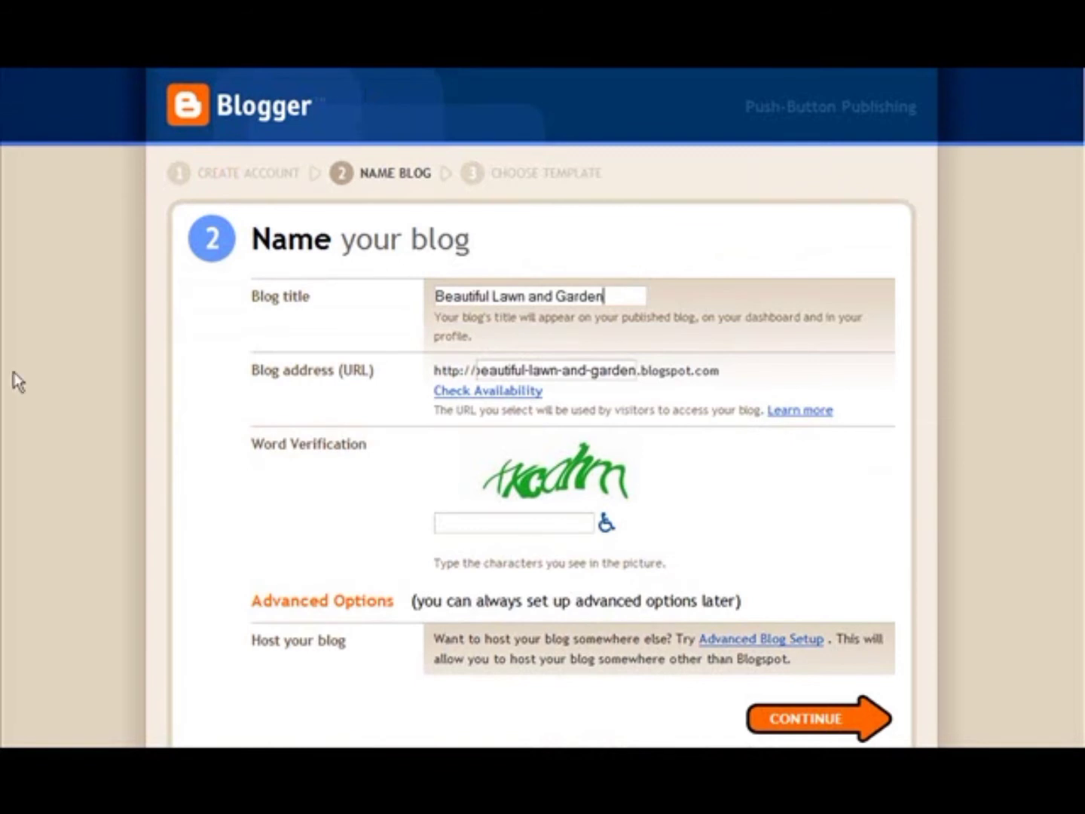
click(461, 392)
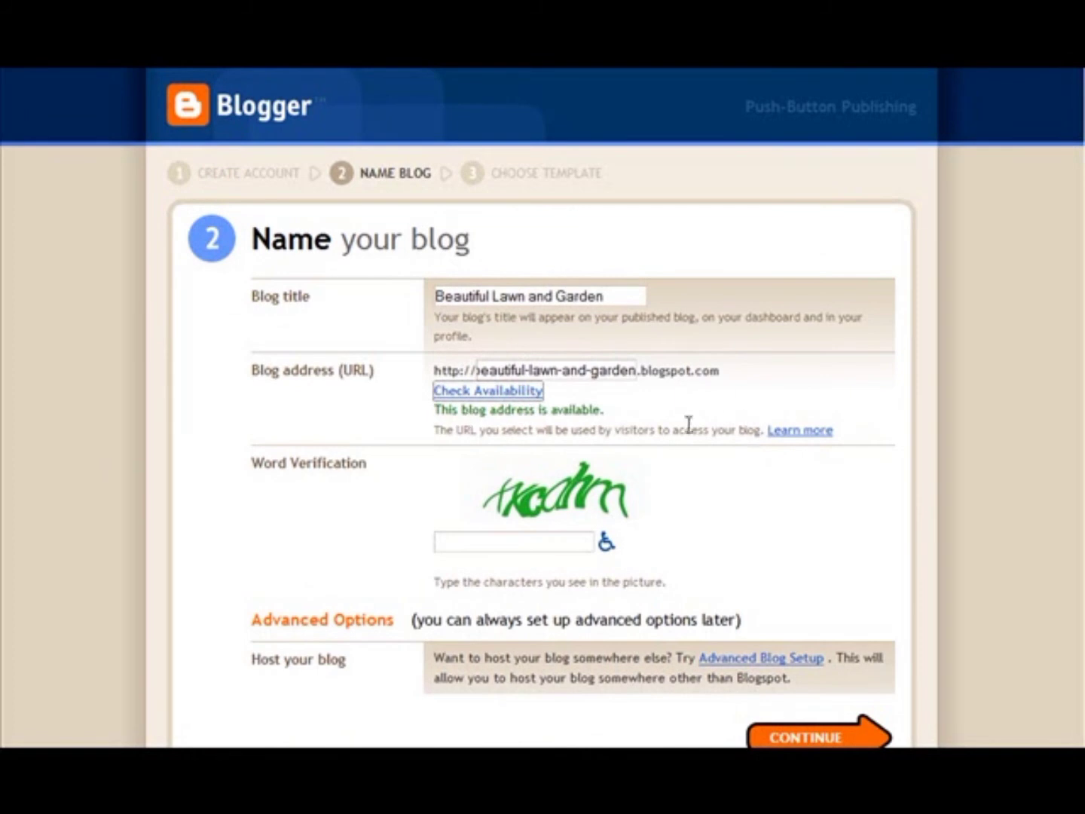
scroll(727, 457, down, 3)
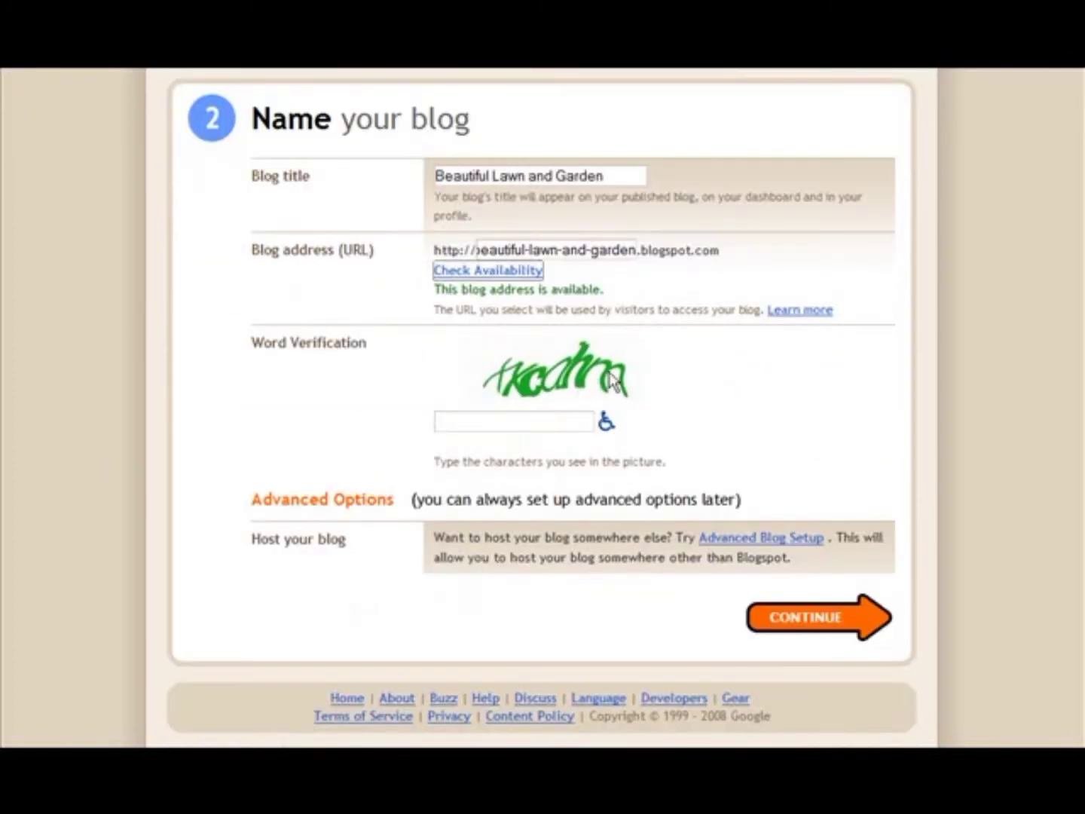
click(464, 425)
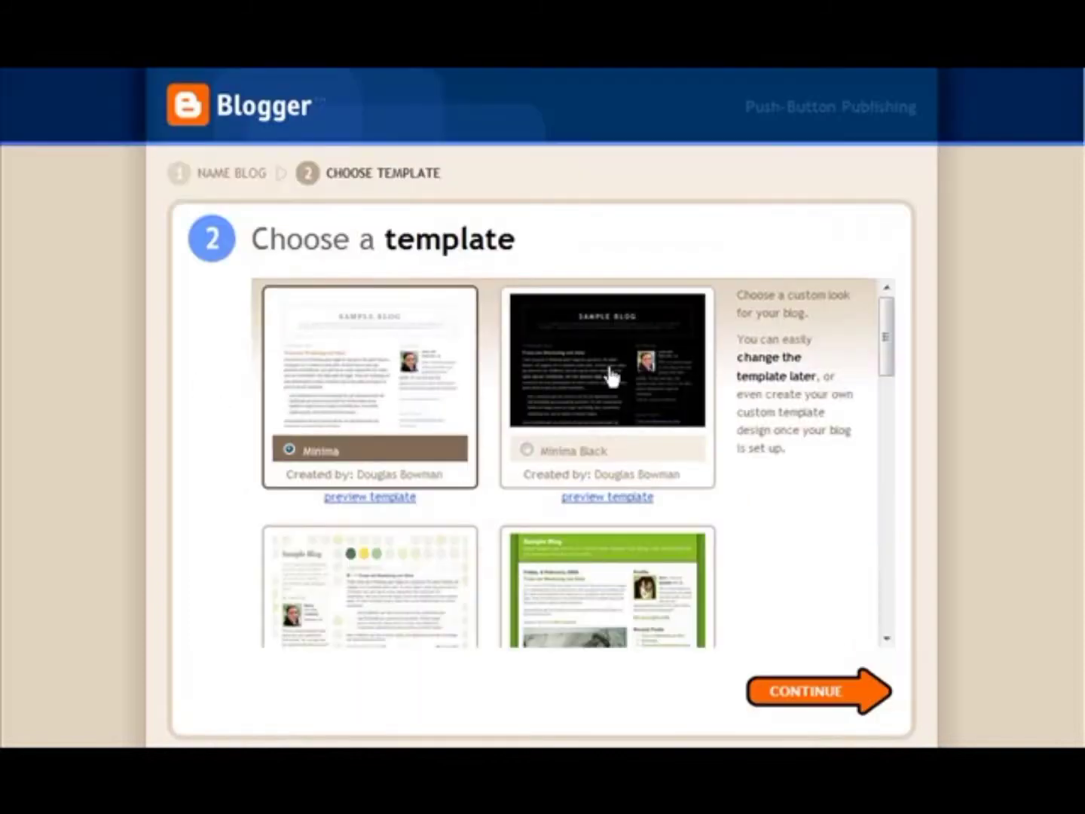
Step: Choose the Snapshot template for the new blog and finish creating the blog
scroll(824, 461, down, 7)
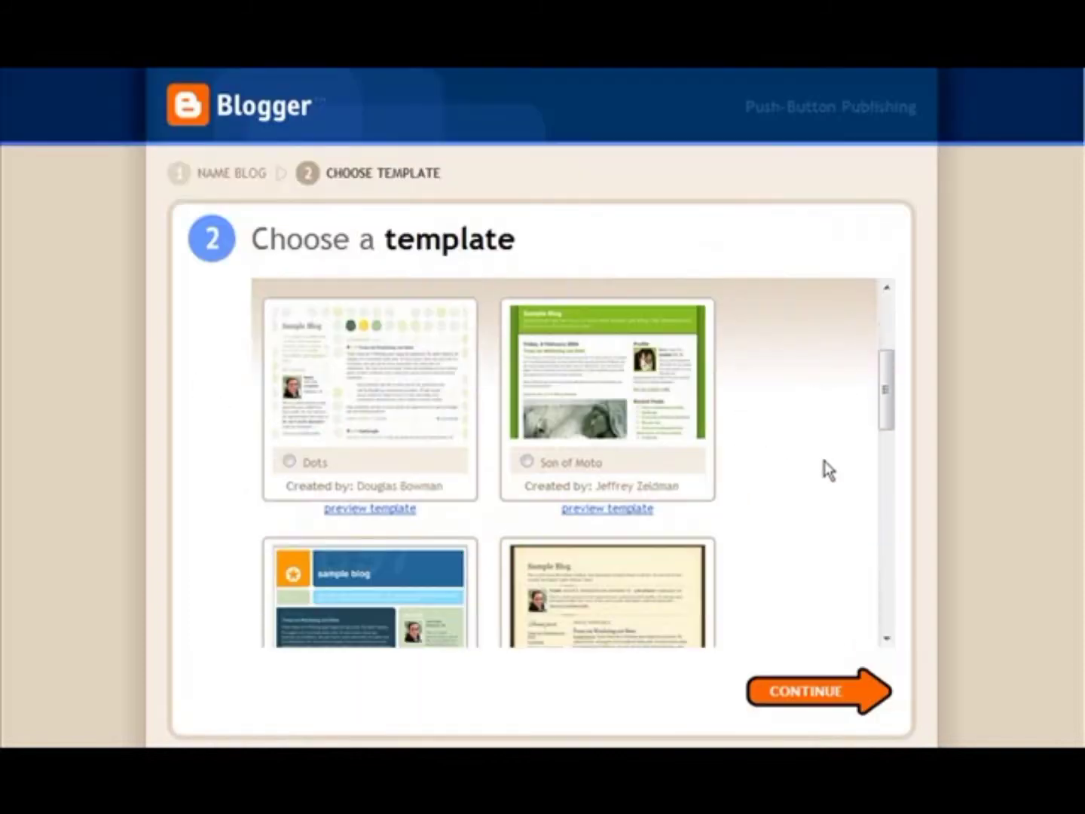
scroll(825, 461, down, 6)
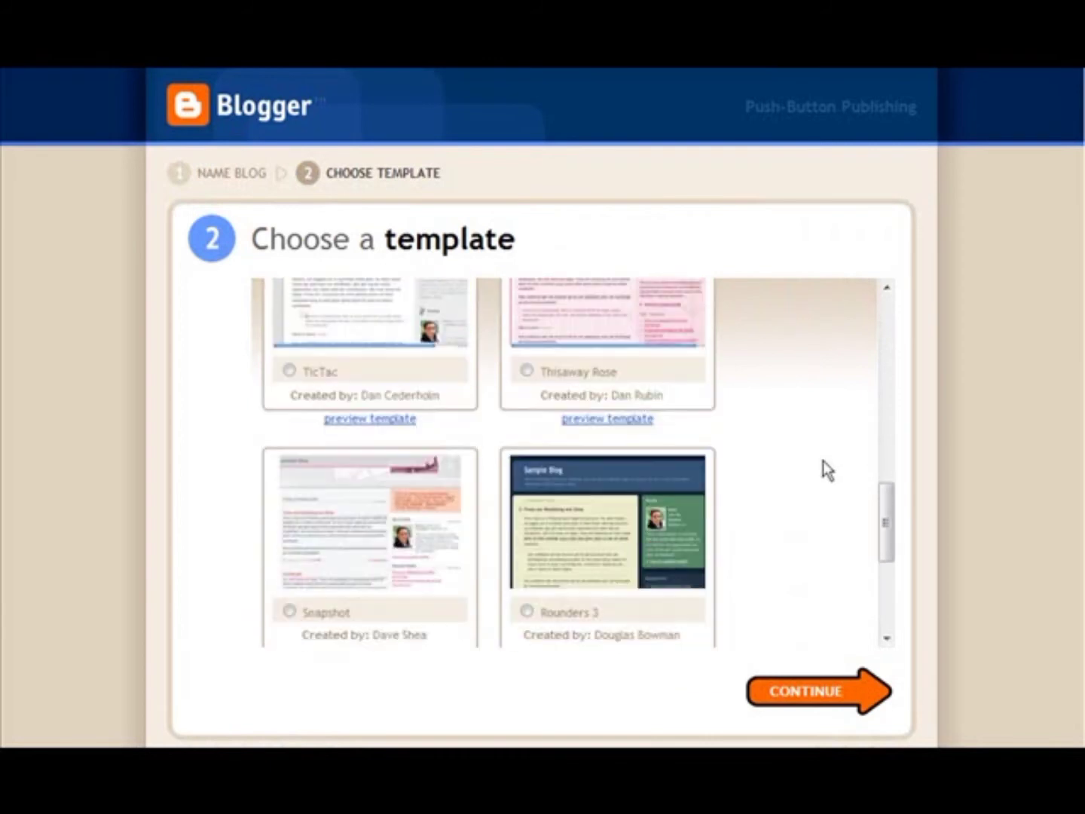
scroll(825, 469, down, 3)
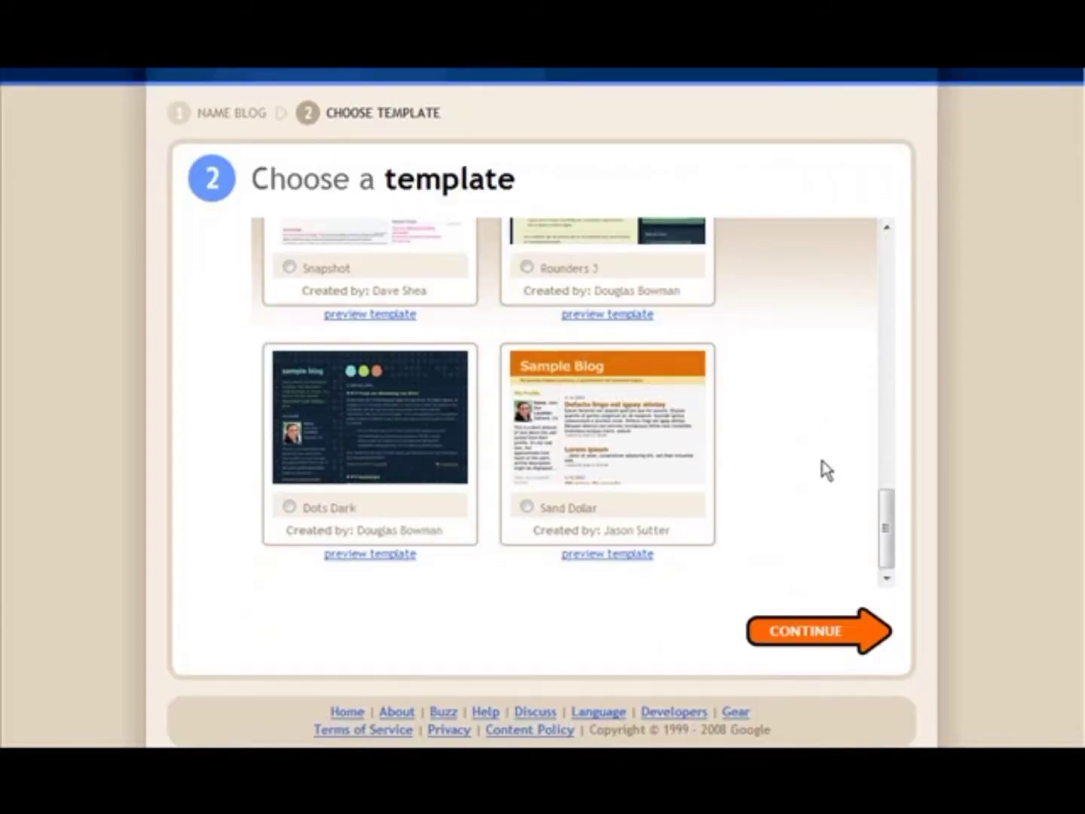
scroll(824, 468, down, 1)
scroll(443, 482, up, 4)
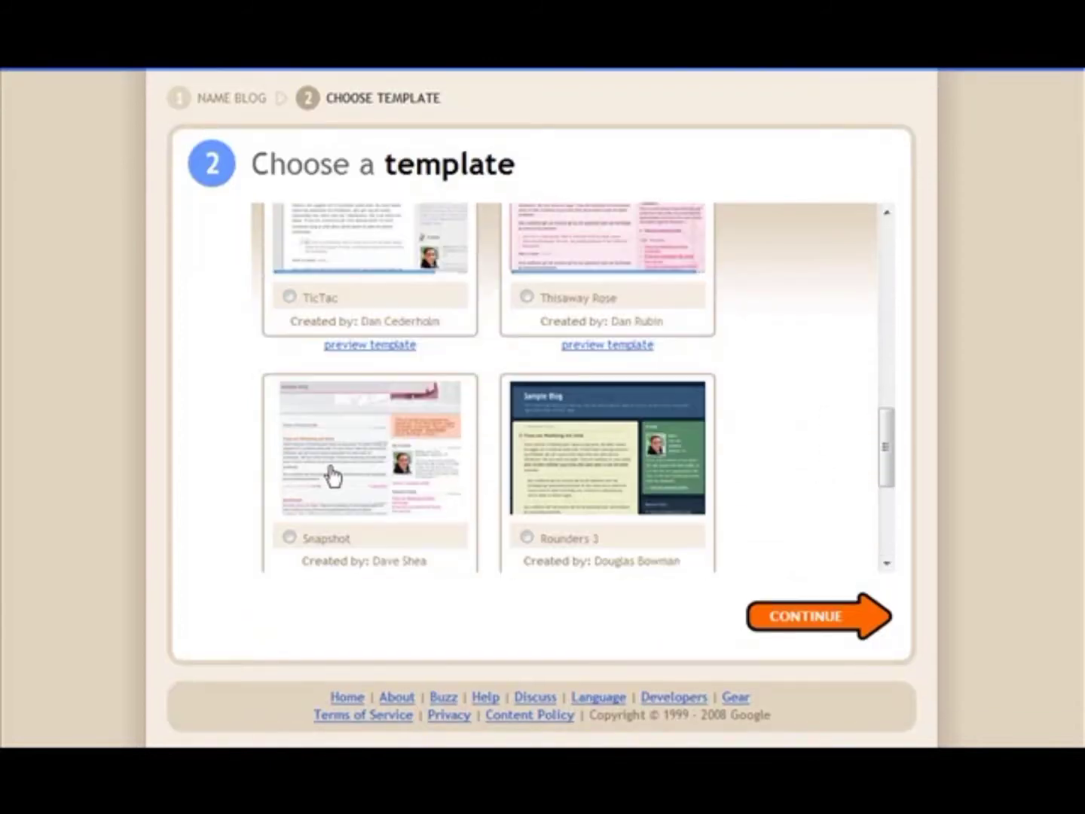
click(380, 486)
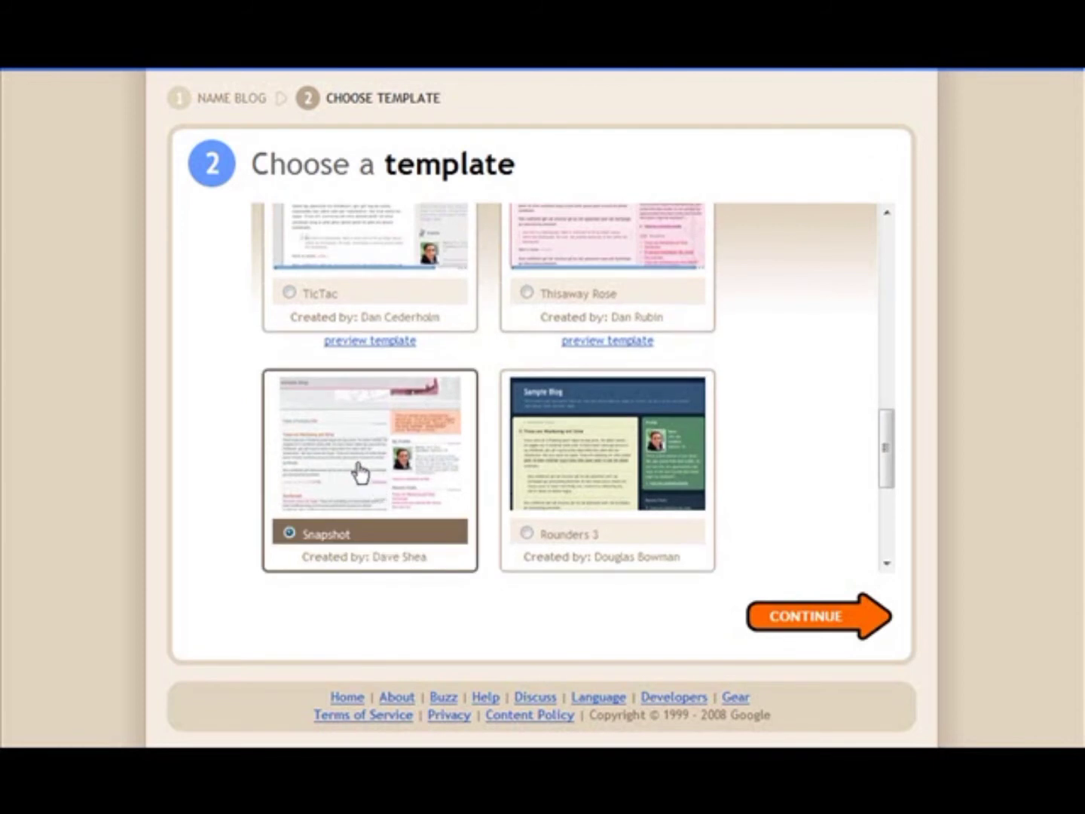
click(809, 618)
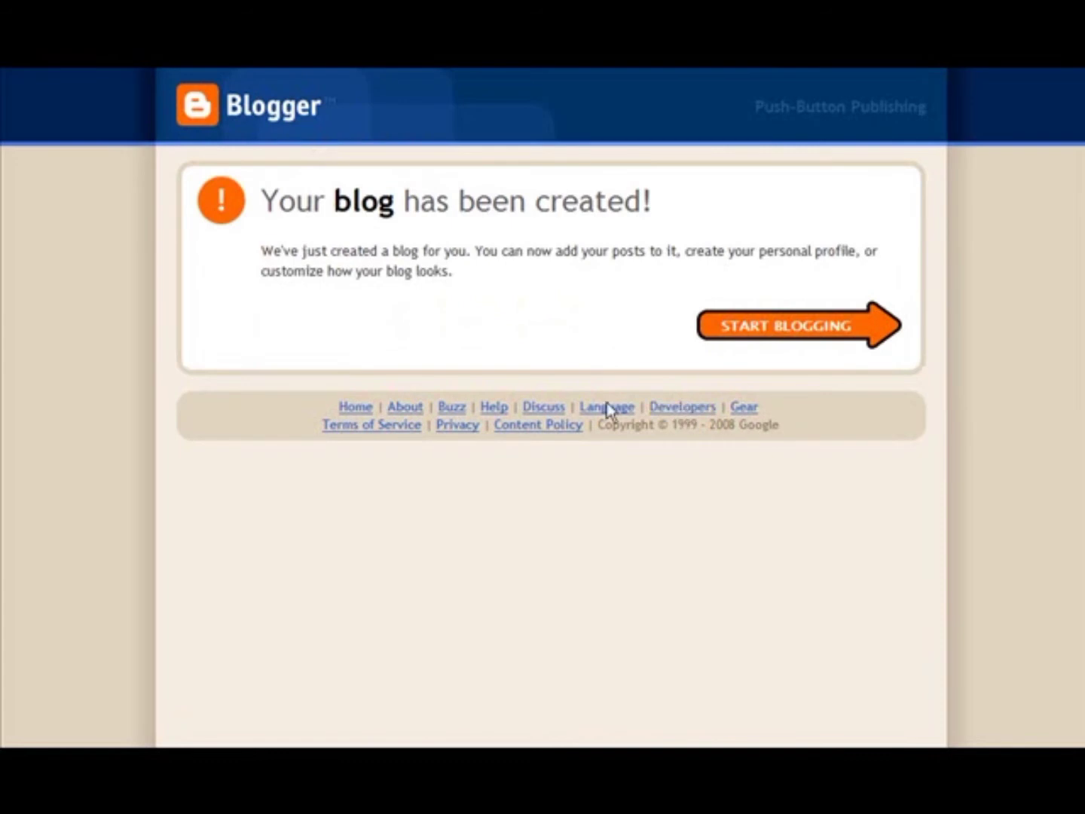
Step: Write a post titled "Gaining an Understanding of Home Gardening", ending with the line "For more gardening facts - see mt Knol by clicking here"
click(780, 331)
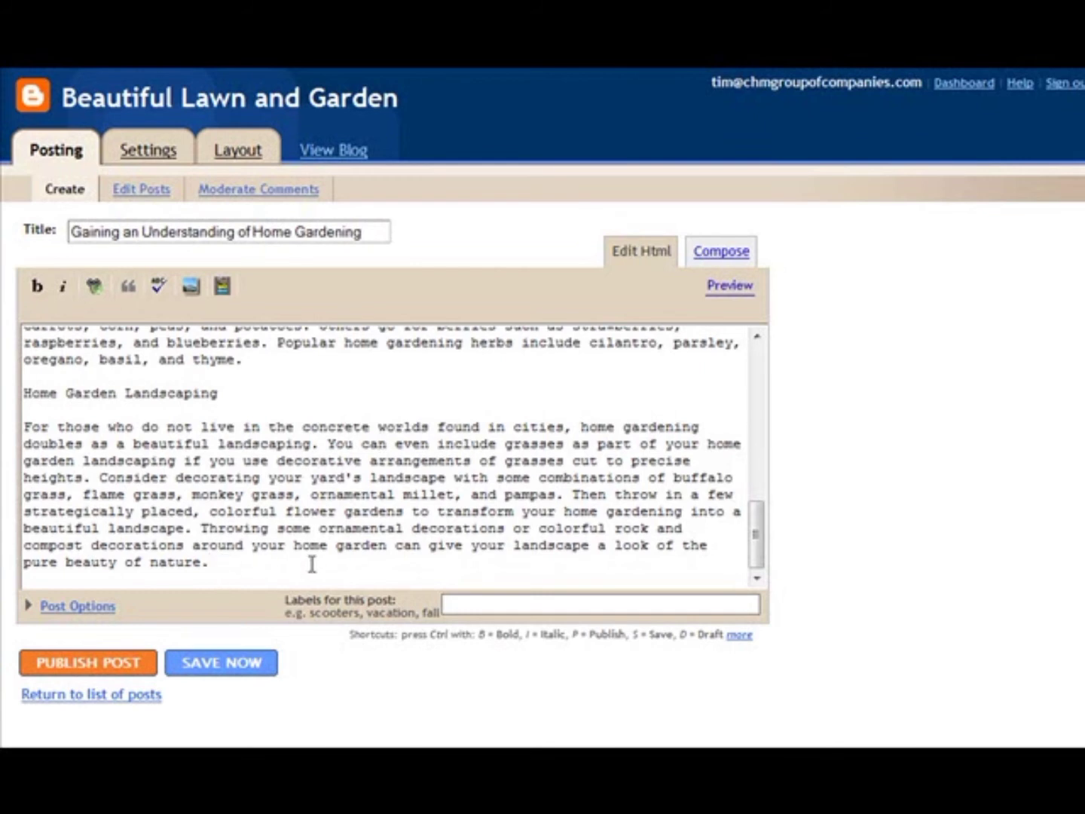
key(Return)
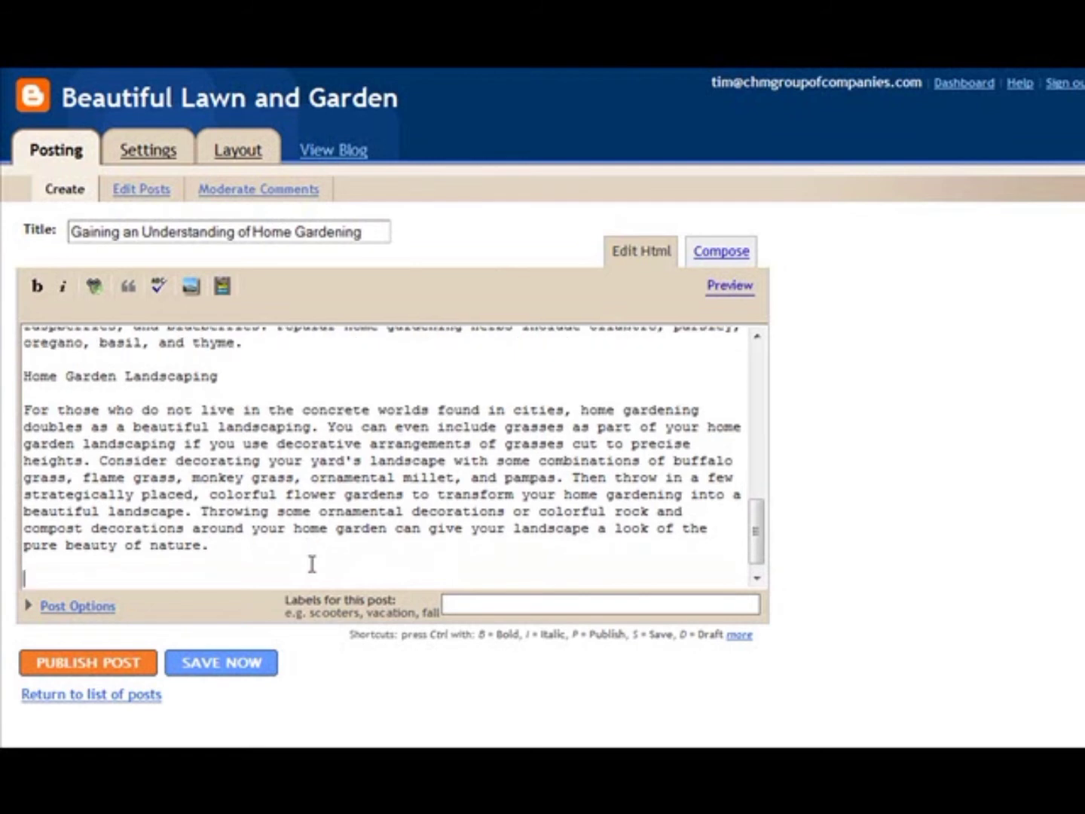
text(For more gardening facts - see mt Knol by clicking here)
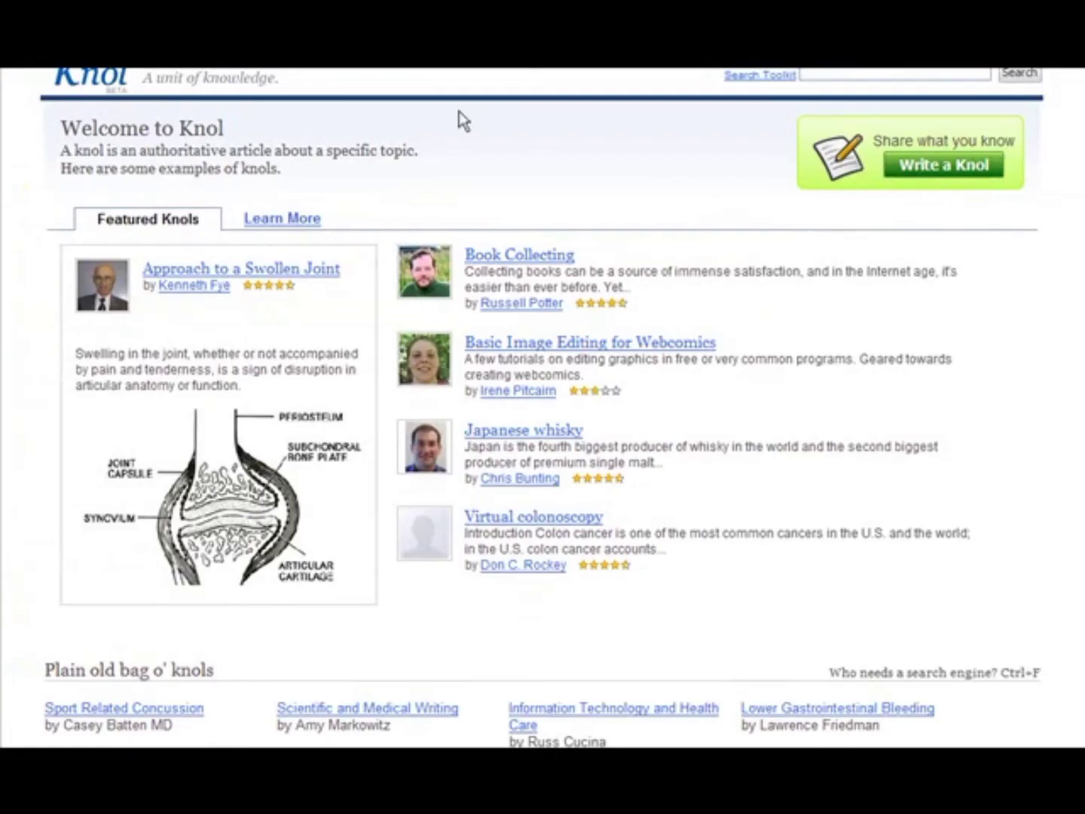
Step: Switch to Knol and copy the link address of the owned knol "Gardening For the Beginner - Preparing Your Soil"
scroll(822, 115, up, 1)
click(854, 80)
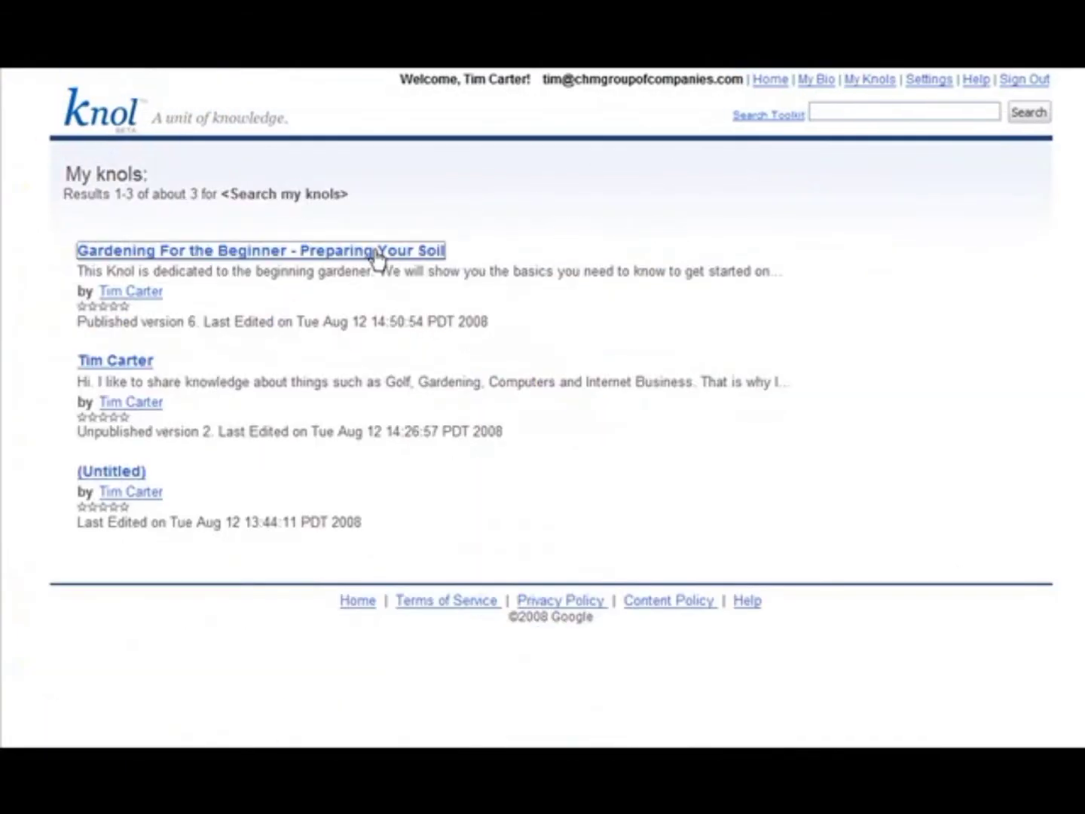
right_click(380, 254)
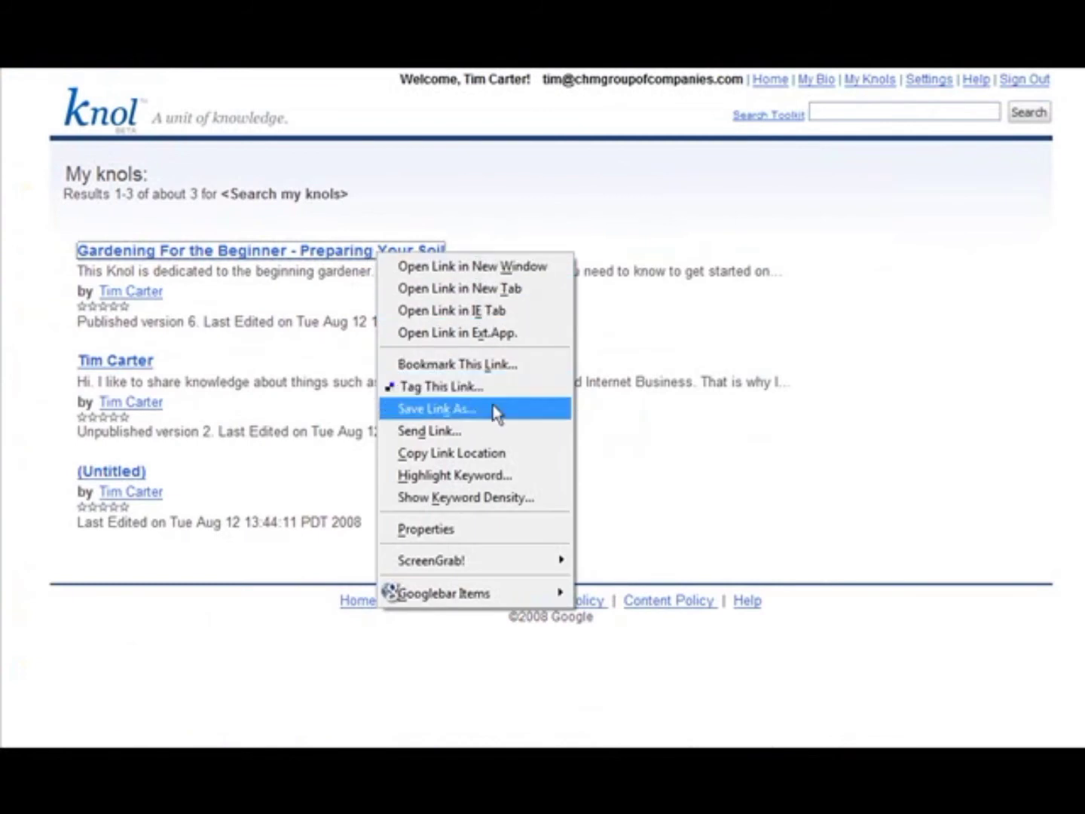
click(483, 453)
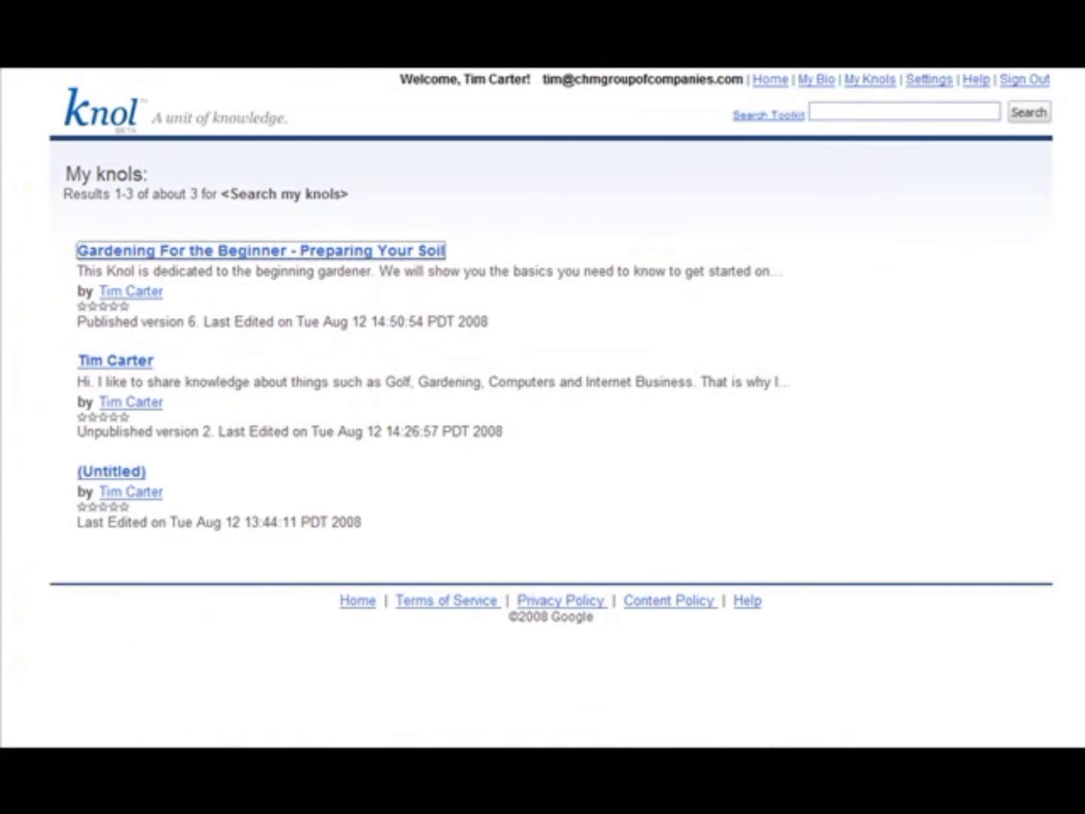
Step: Back in the Blogger post, link the closing "For more gardening facts" line to the copied knol address and publish the post
key(ctrl+Tab)
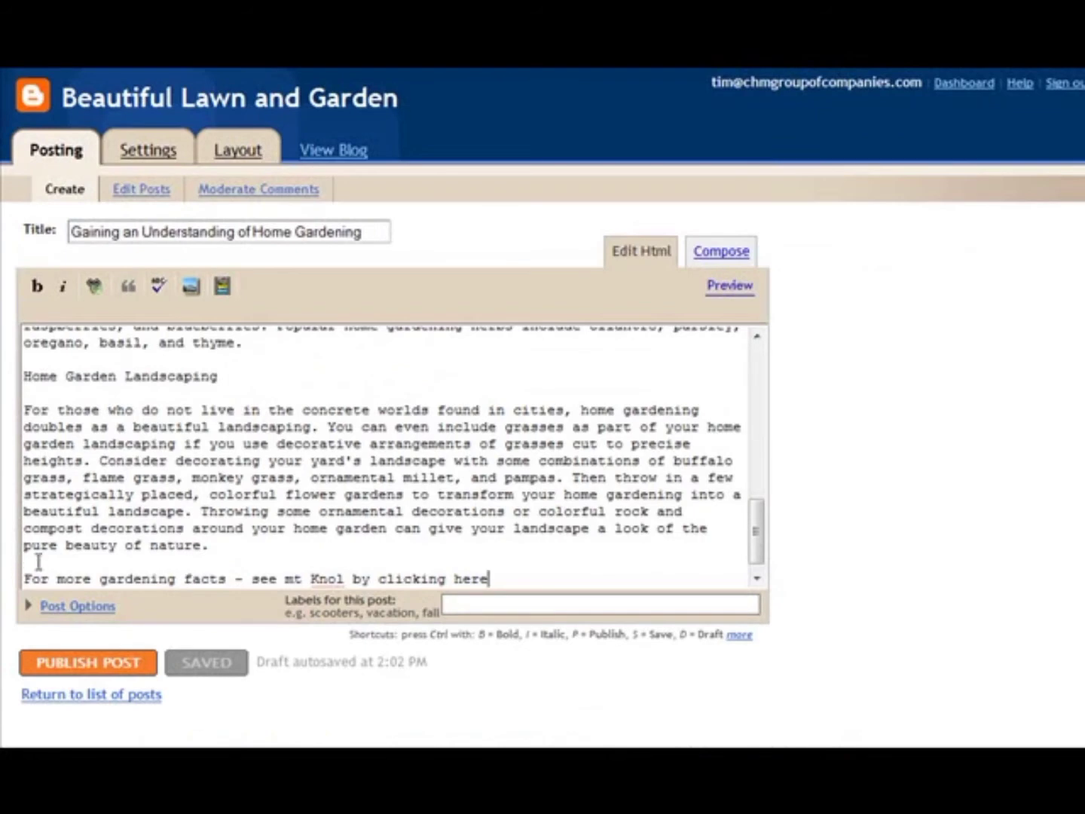
drag(24, 577, 496, 577)
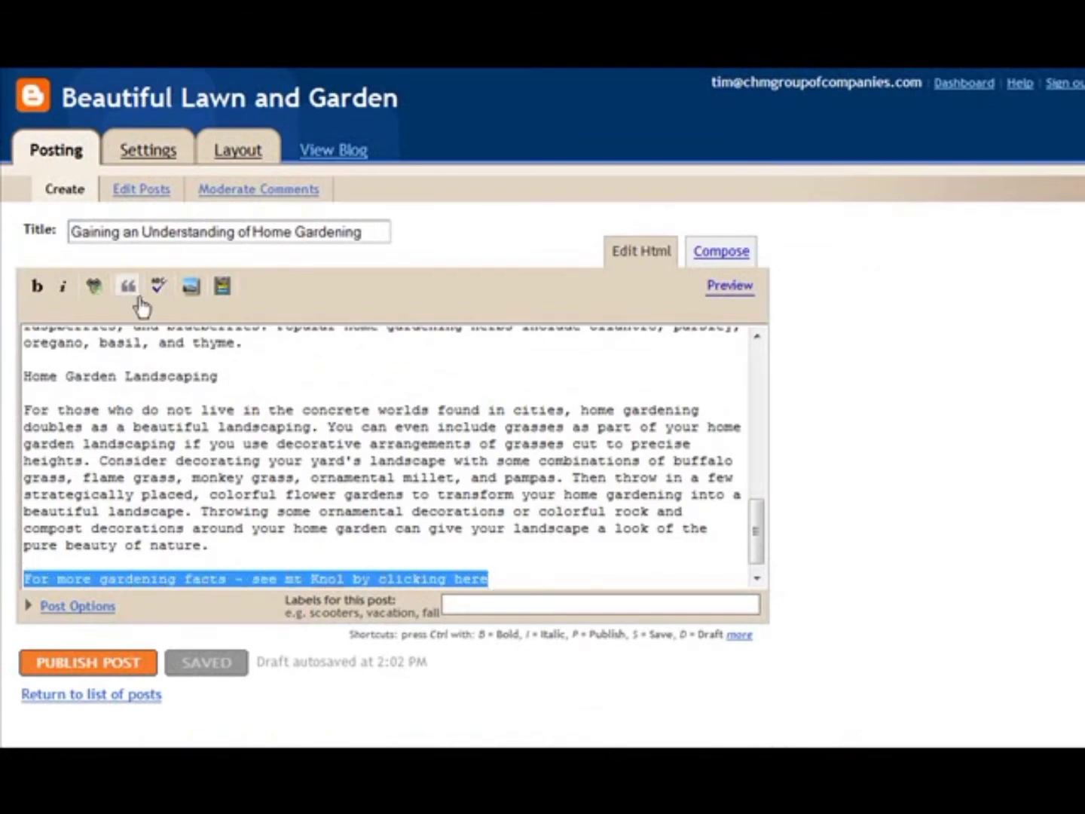
click(94, 287)
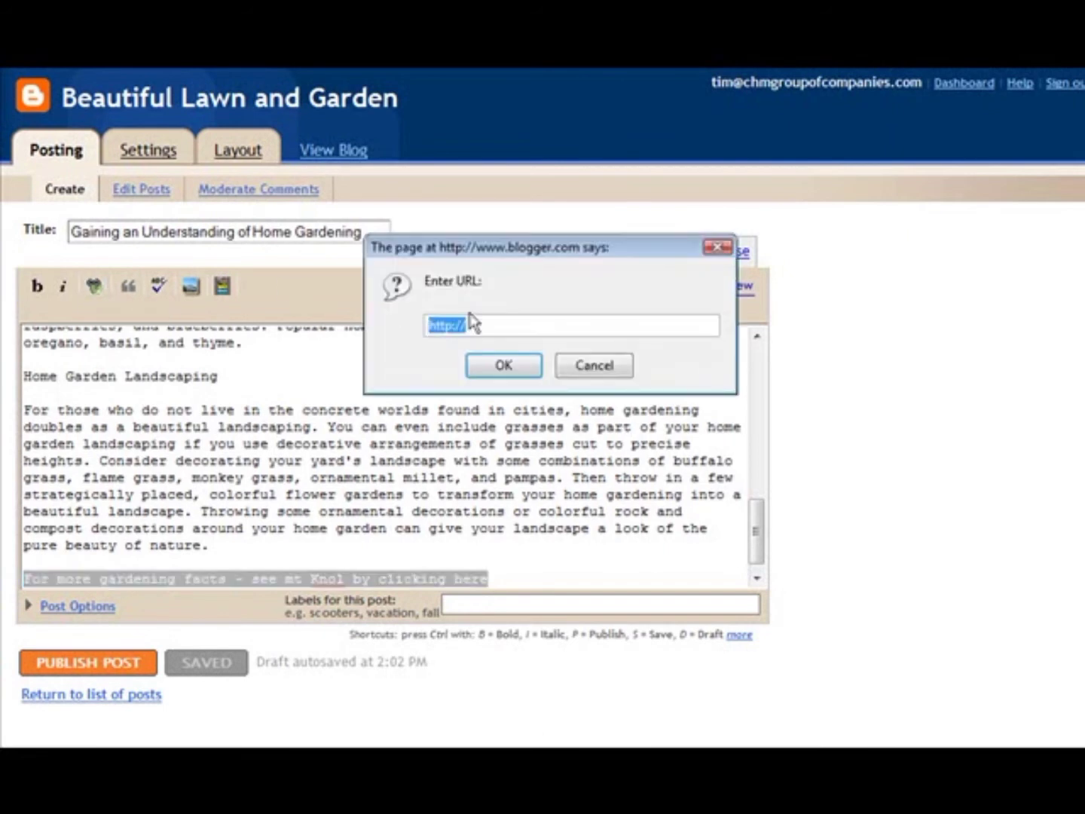
key(ctrl+v)
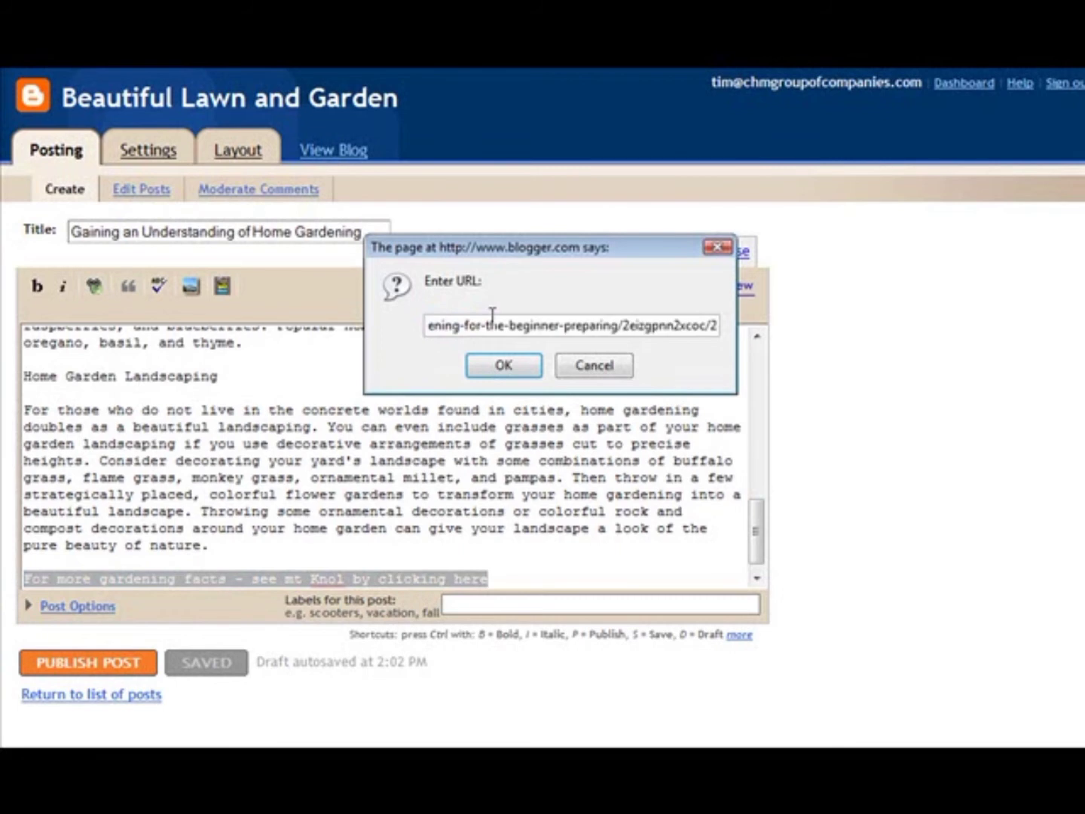
click(502, 371)
scroll(339, 497, down, 2)
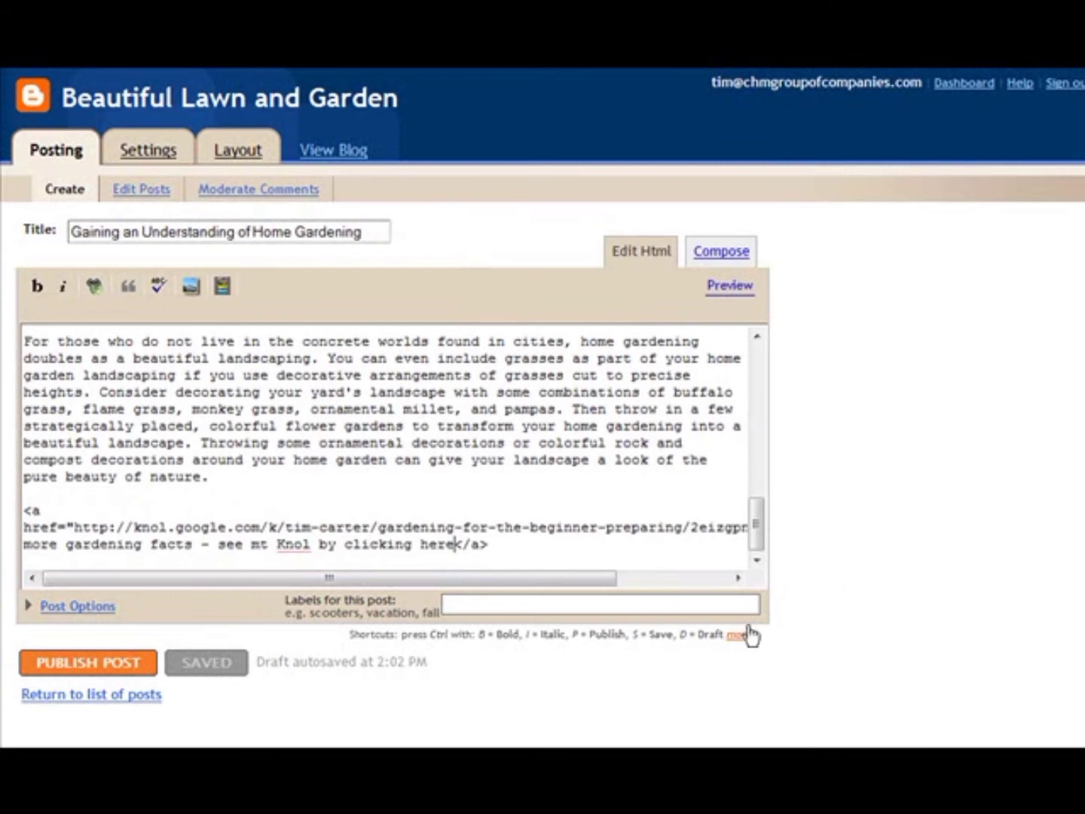
click(79, 679)
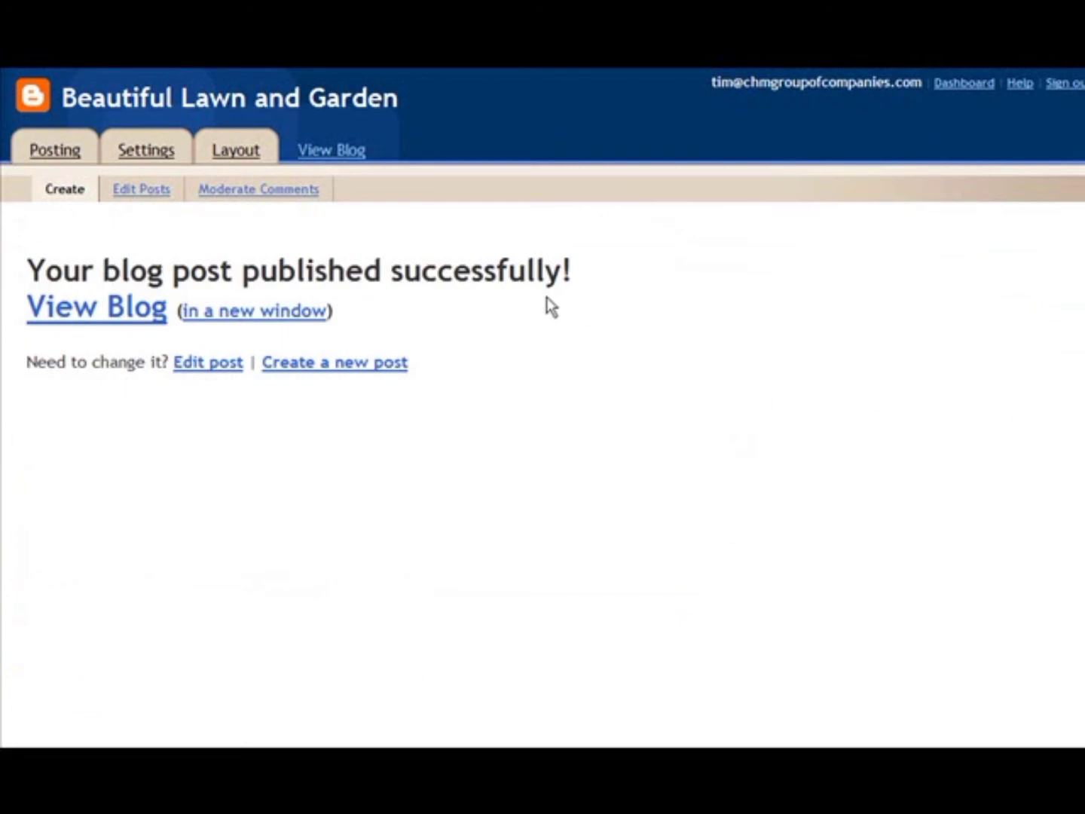
Step: View the published blog in a new window and follow the post's closing link to check the knol page
click(309, 314)
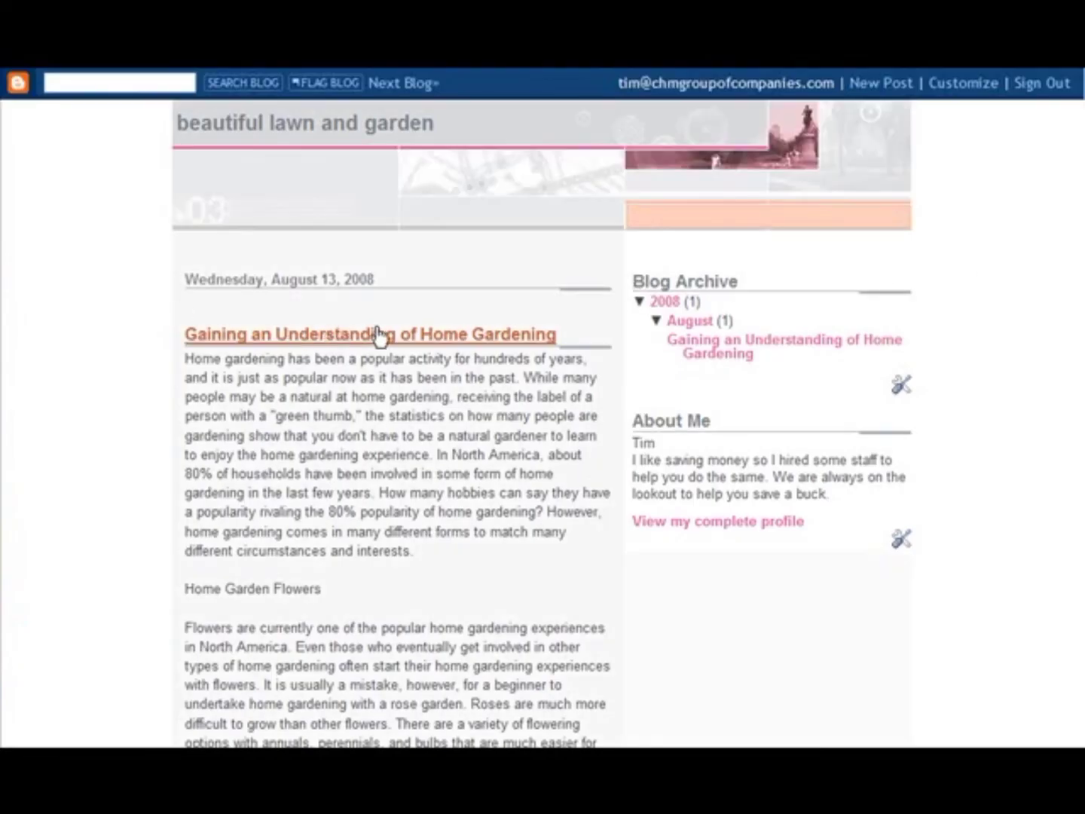
scroll(449, 319, down, 10)
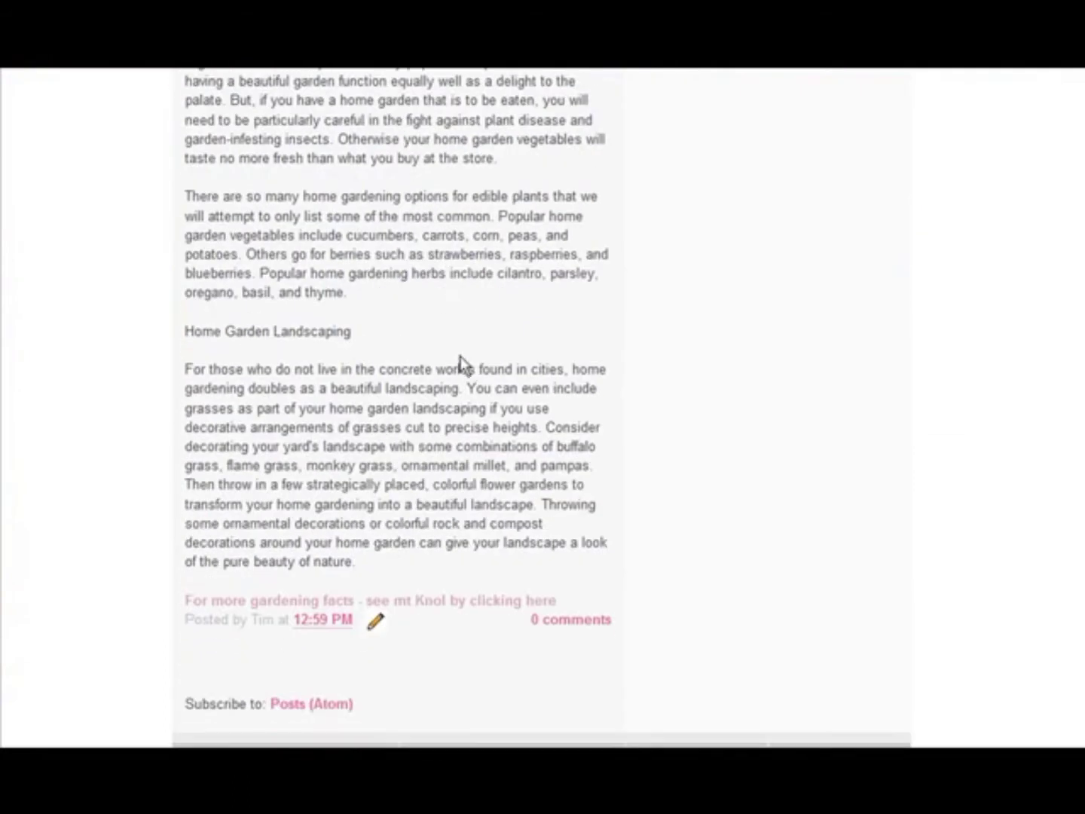
click(471, 601)
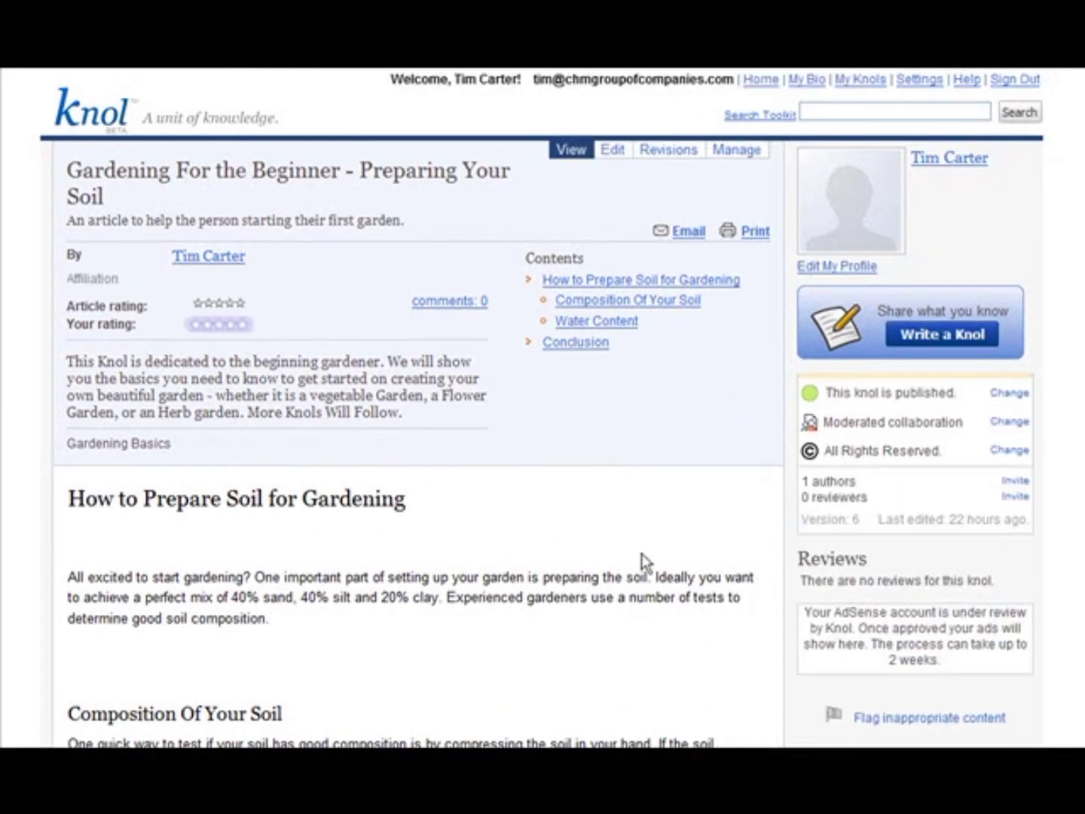
scroll(654, 562, down, 3)
scroll(671, 560, up, 3)
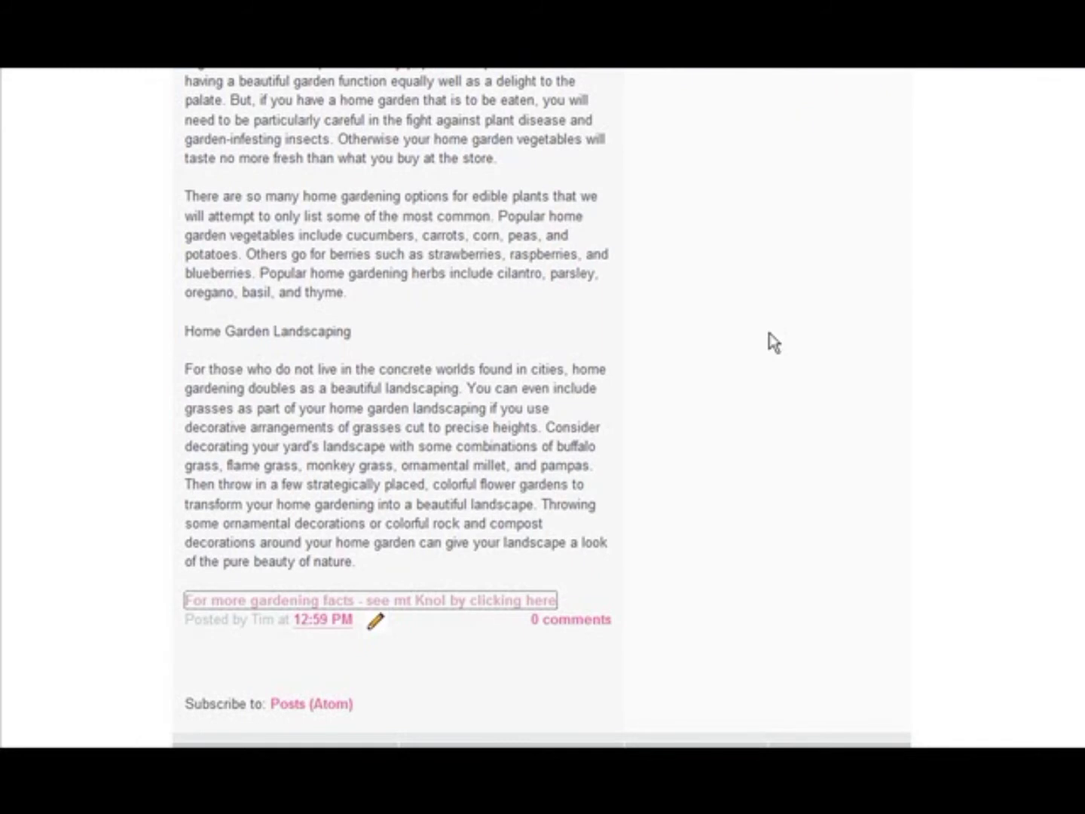
scroll(774, 342, up, 4)
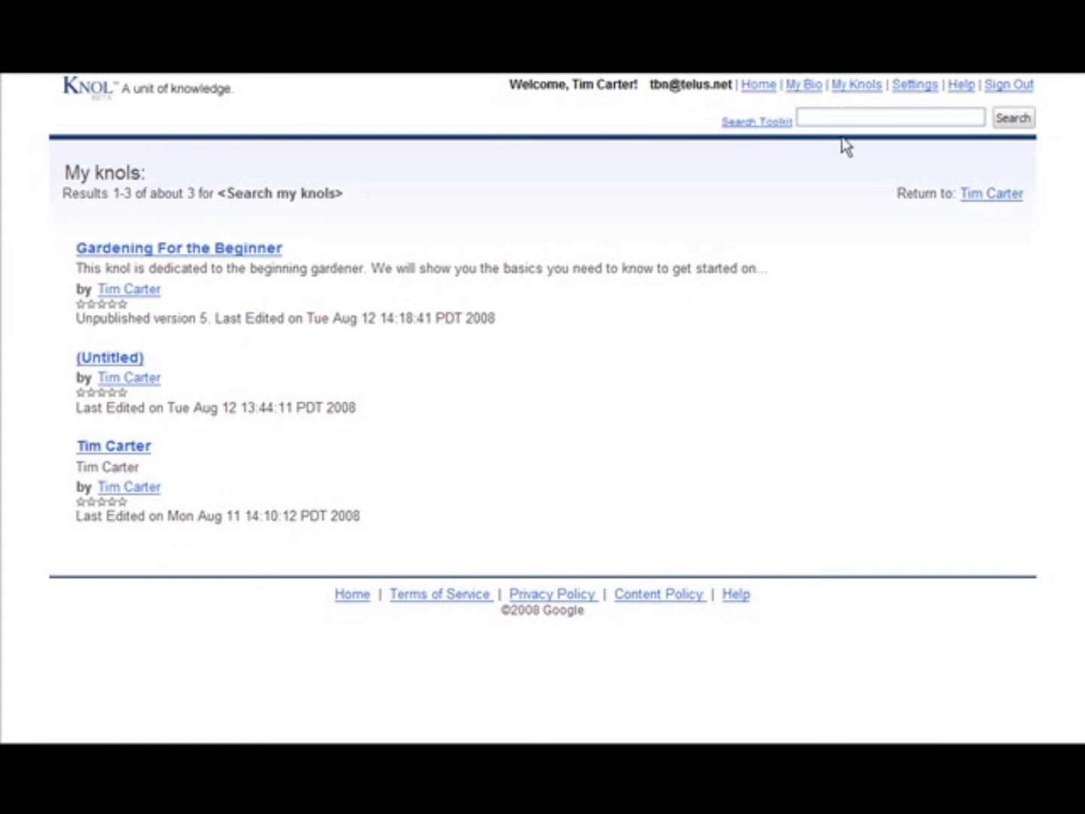
Step: Replace the Knol bio's placeholder text with the prepared introduction about sharing knowledge of Golf, Gardening, Computers and Internet Business, and save it
click(806, 86)
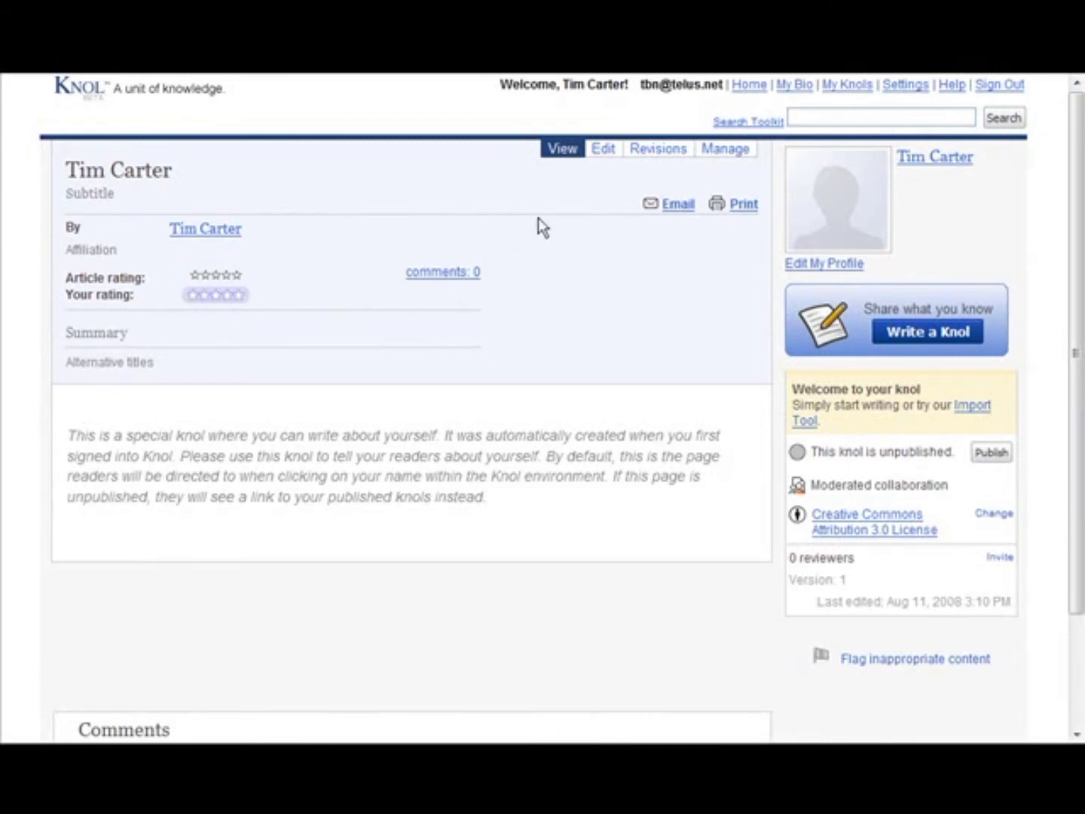
click(603, 148)
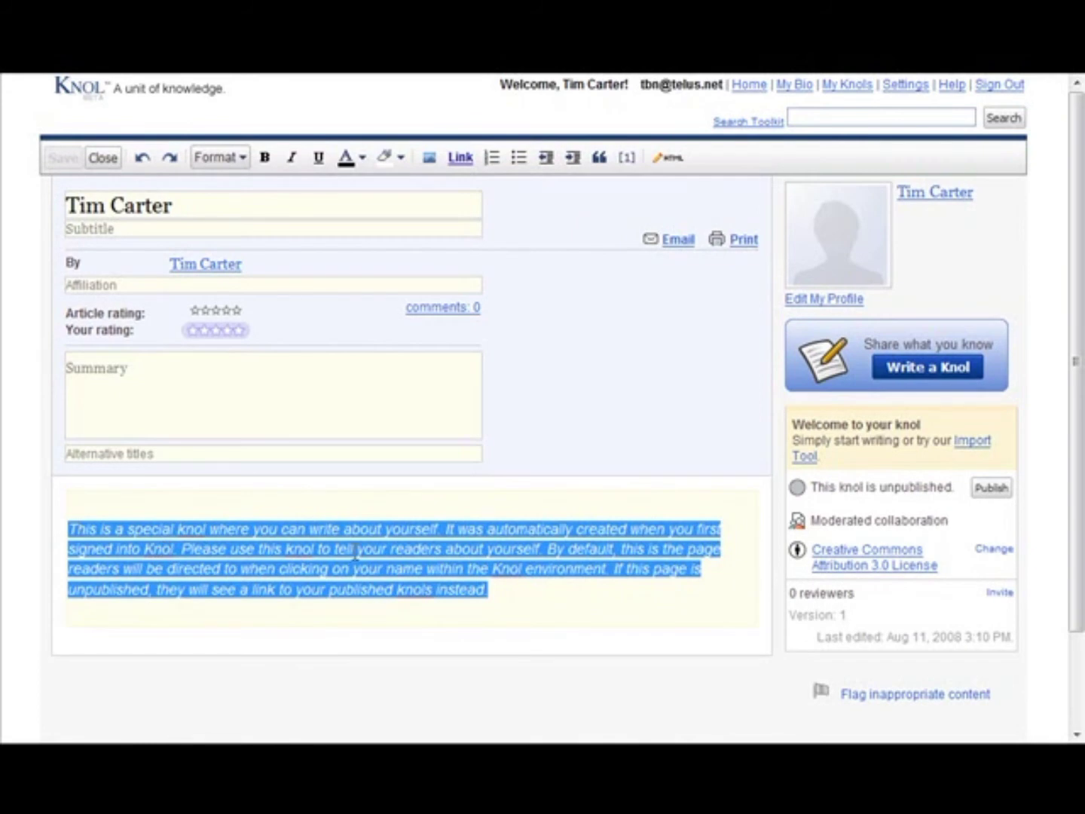
key(ctrl+v)
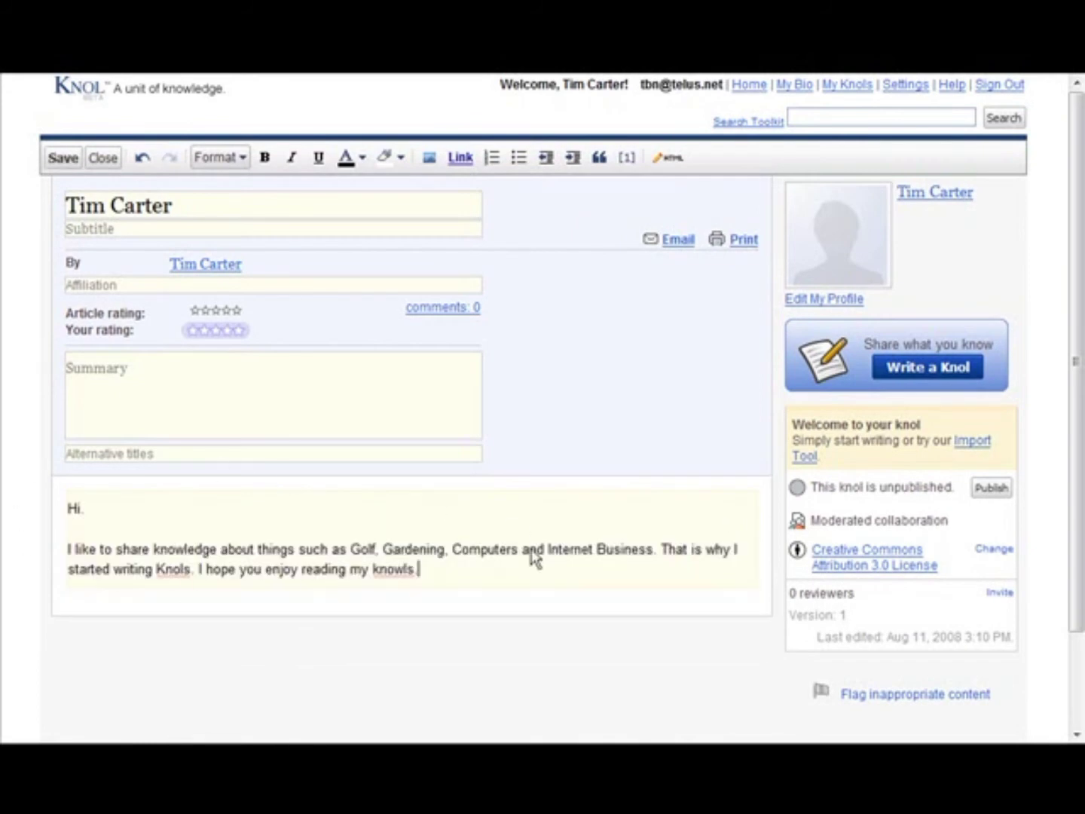
scroll(520, 557, down, 3)
scroll(566, 591, up, 2)
click(63, 158)
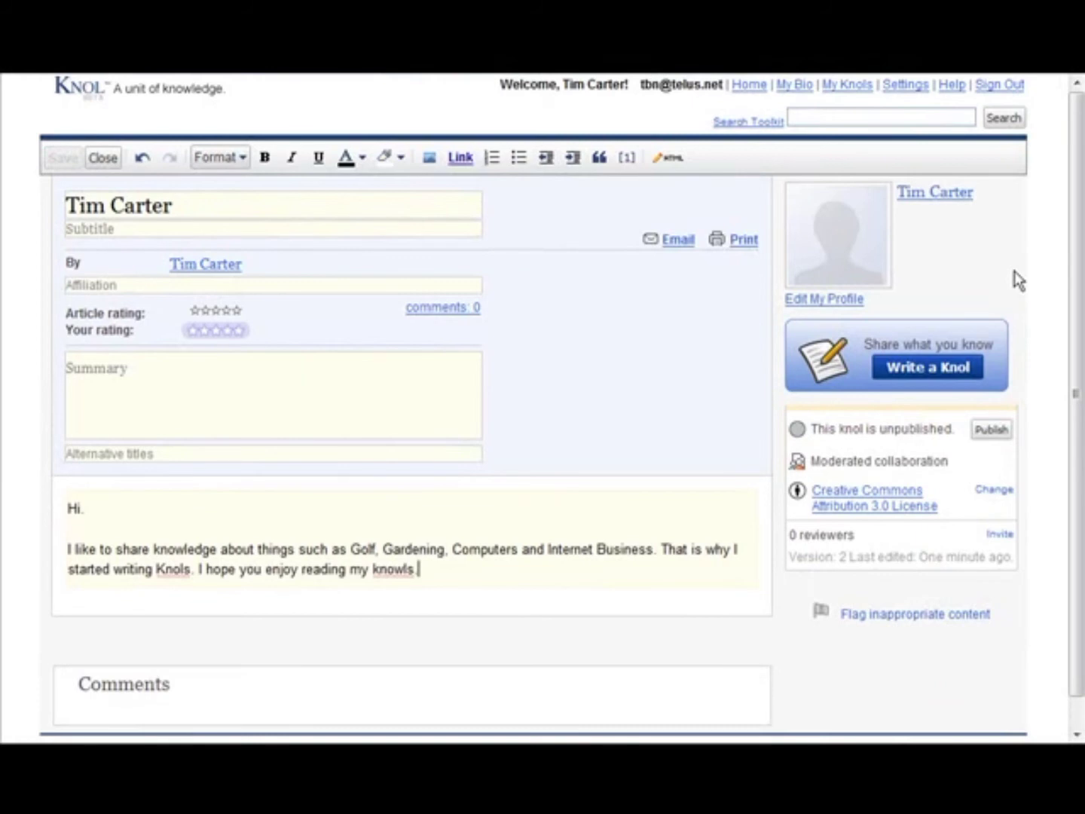
click(825, 302)
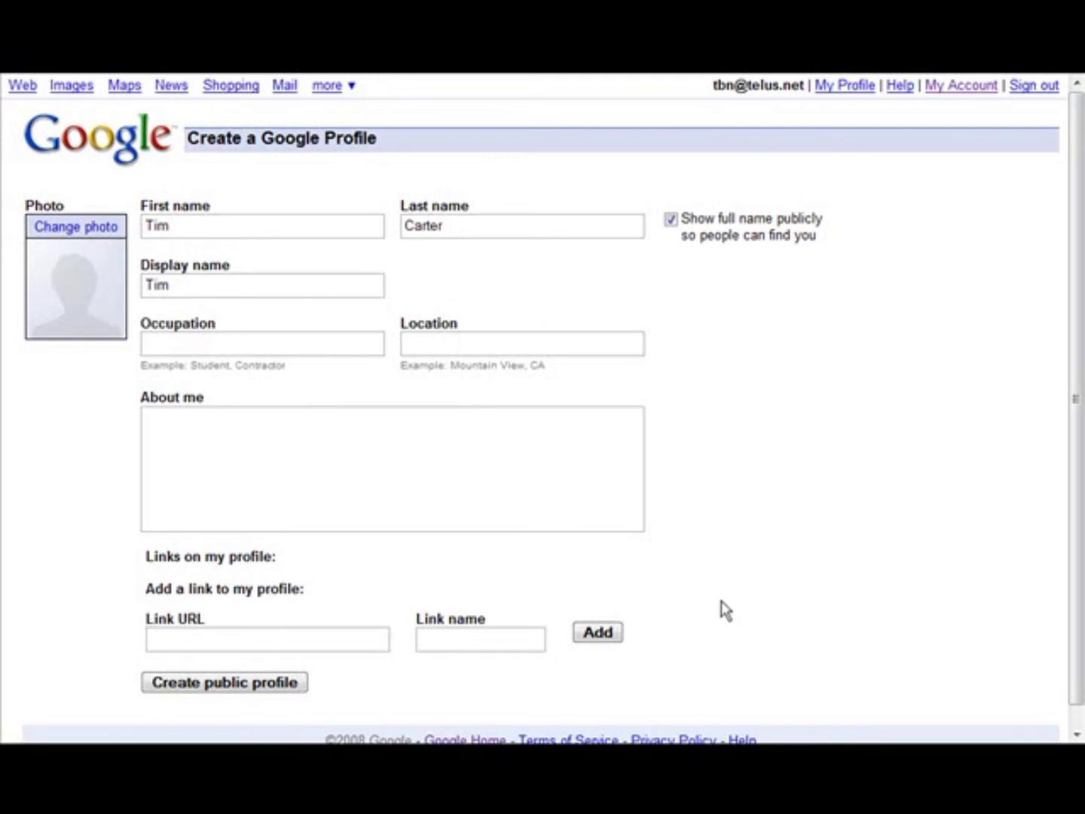
click(198, 638)
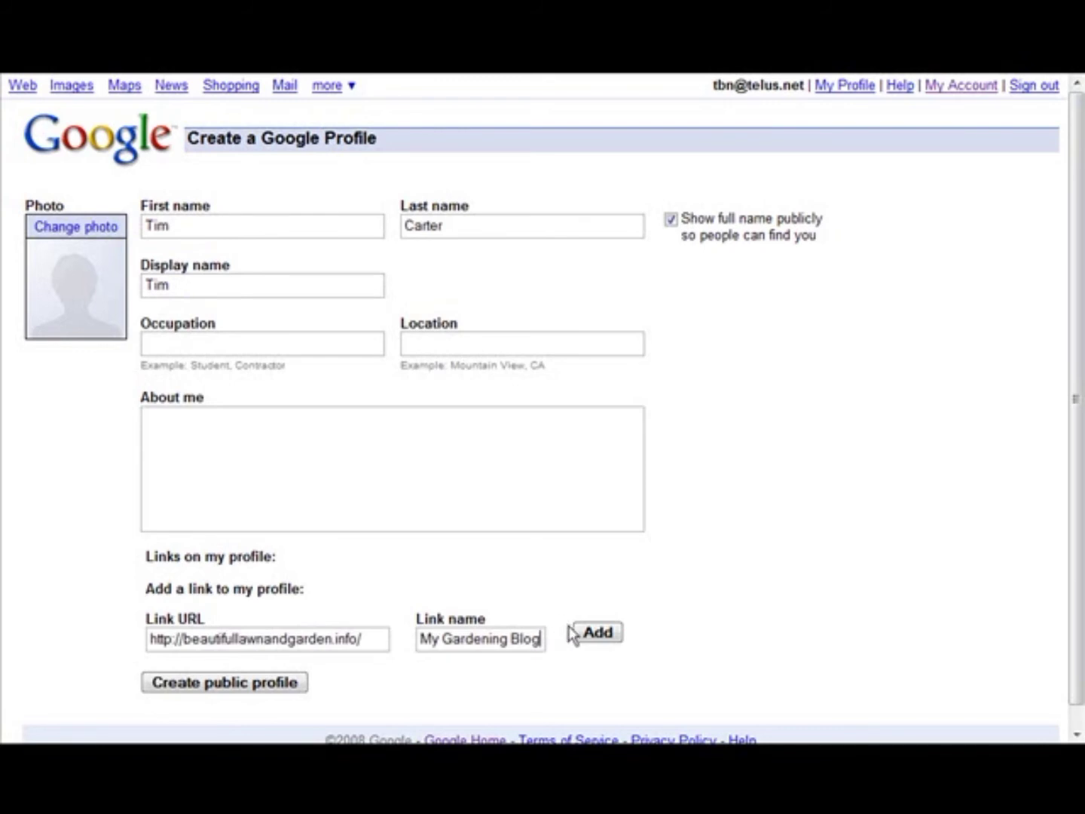
click(592, 642)
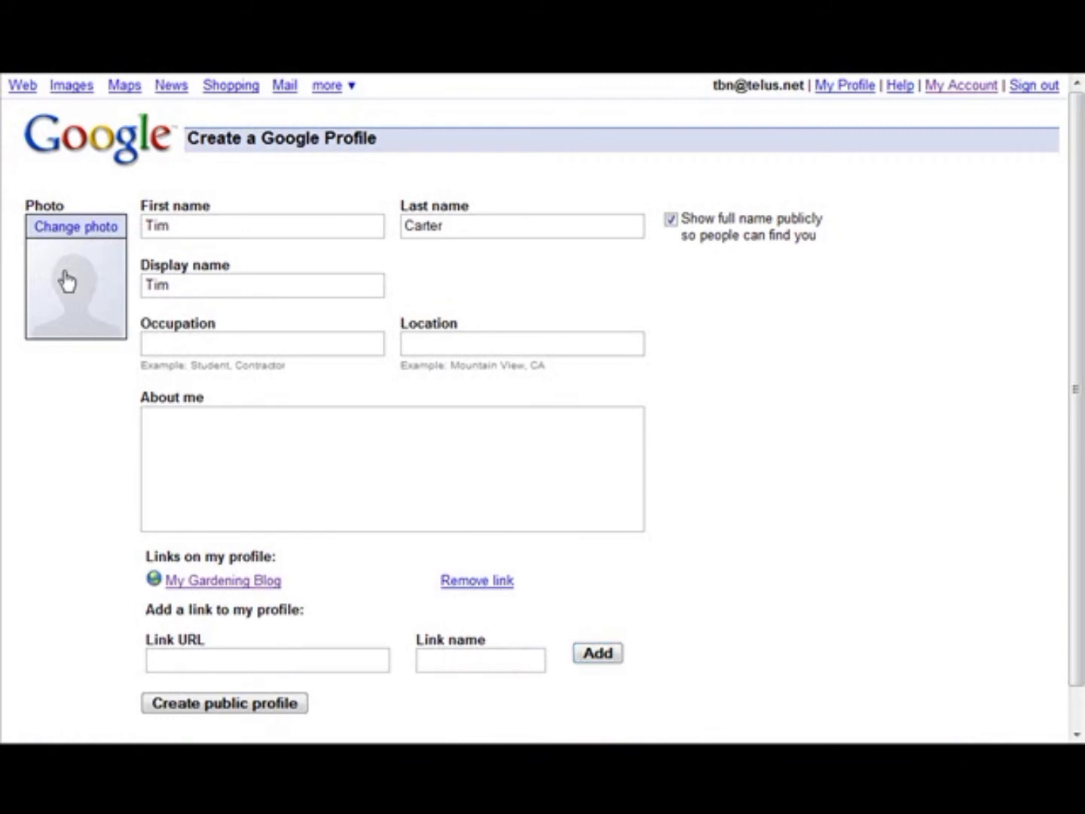
Step: Check the photo upload options without choosing a picture, and create the public Google profile
click(119, 288)
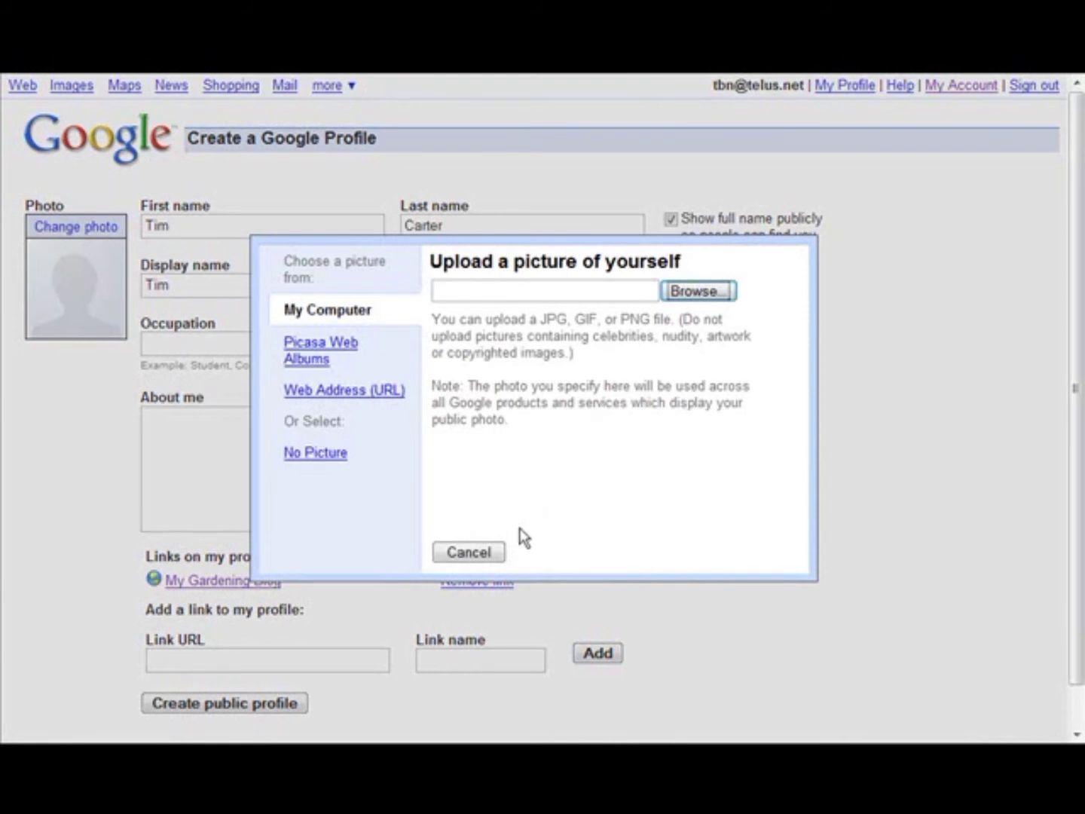
click(466, 552)
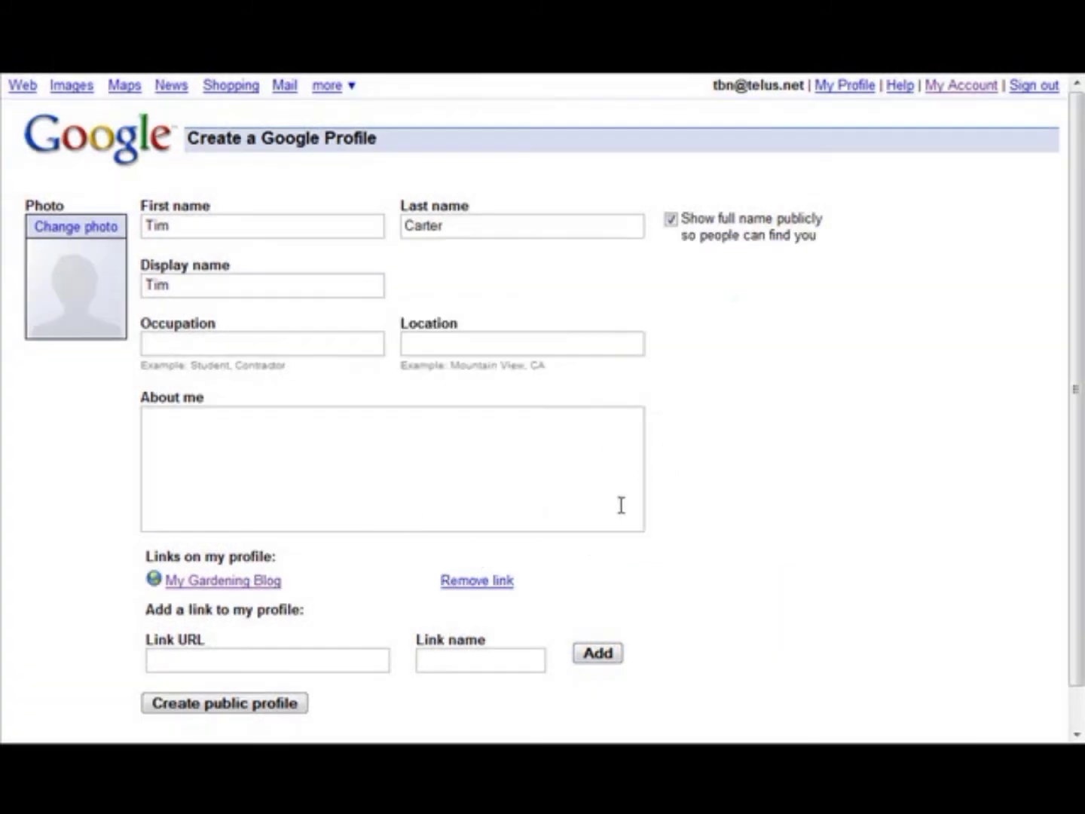
scroll(809, 549, down, 1)
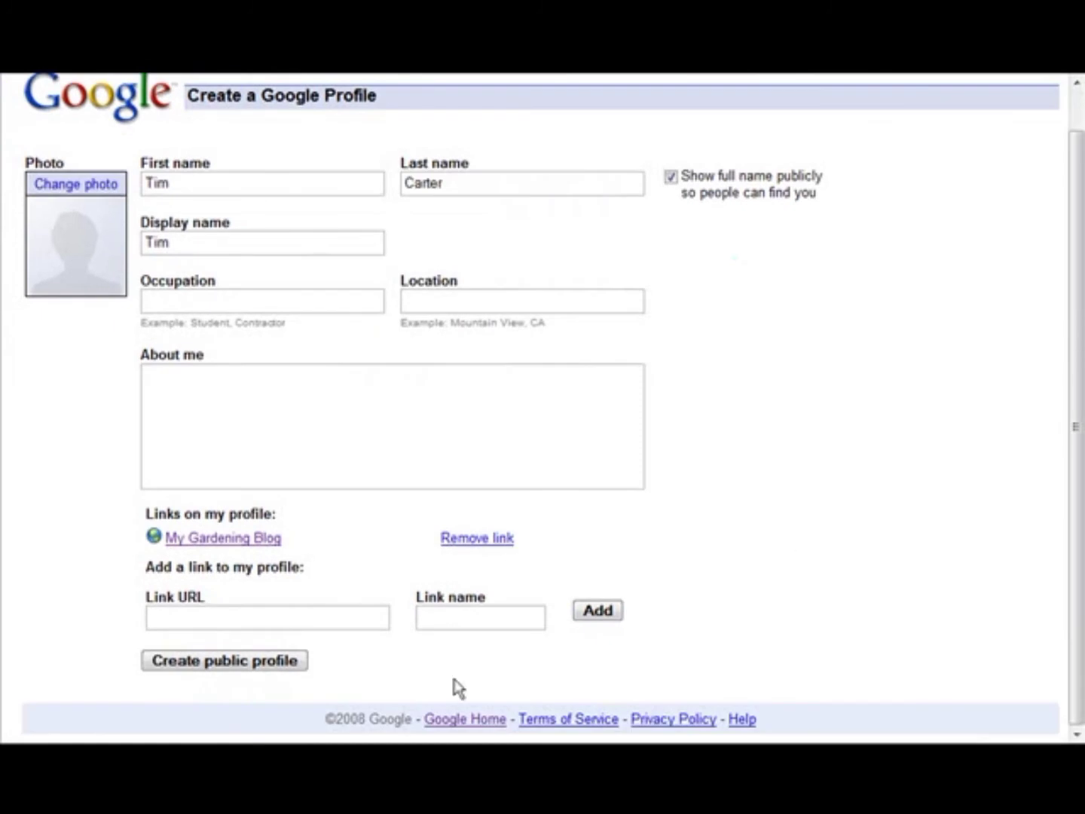
click(227, 660)
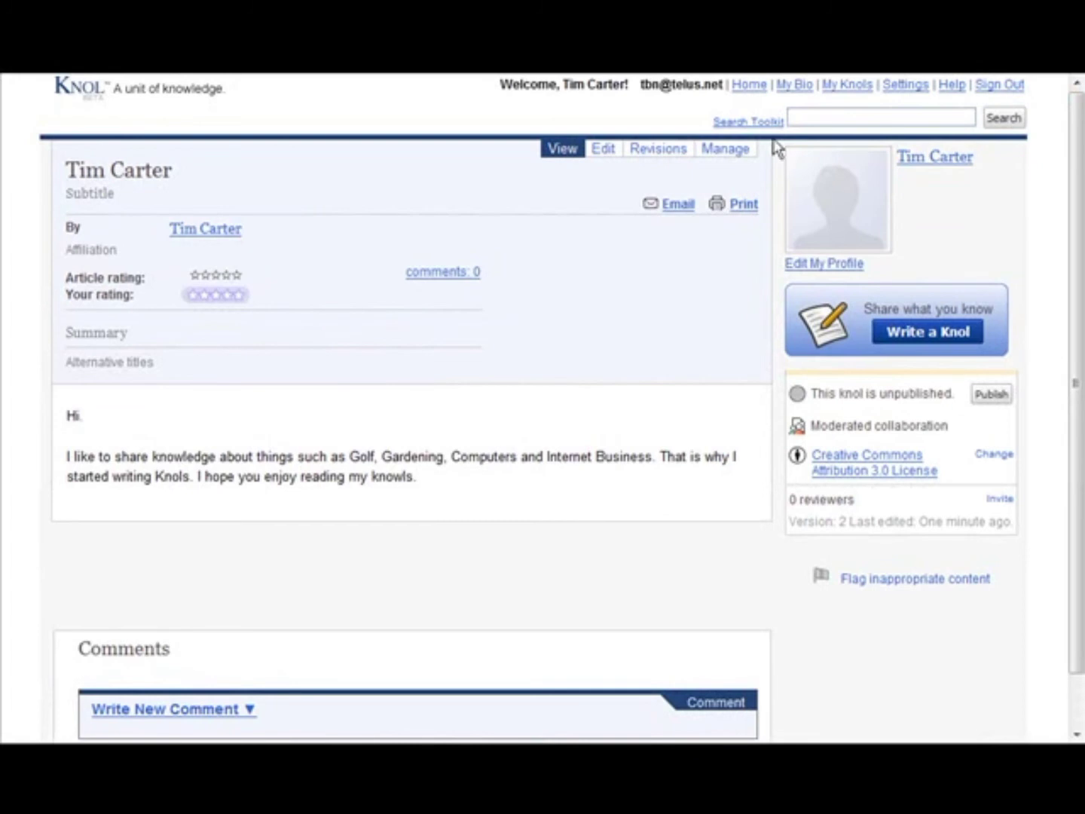
Step: In the global knol settings, read the Creative Commons Attribution 3.0 License details and select All Rights Reserved as the default license
click(908, 86)
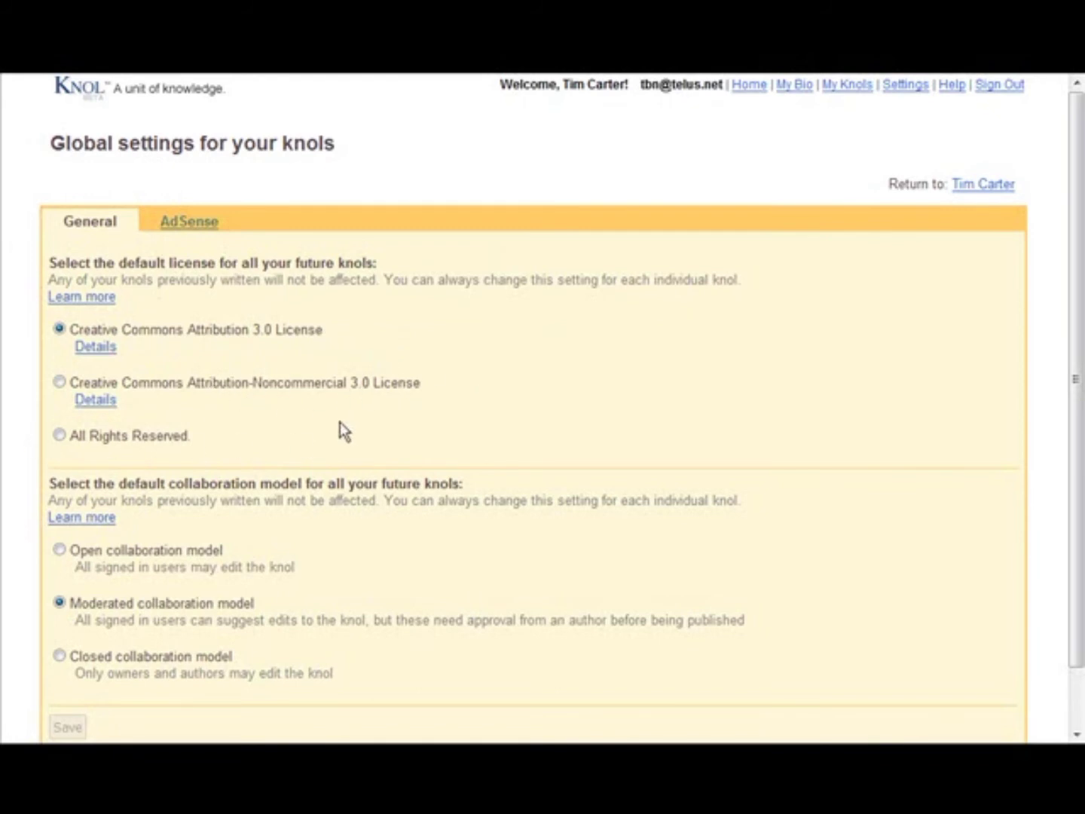
click(97, 347)
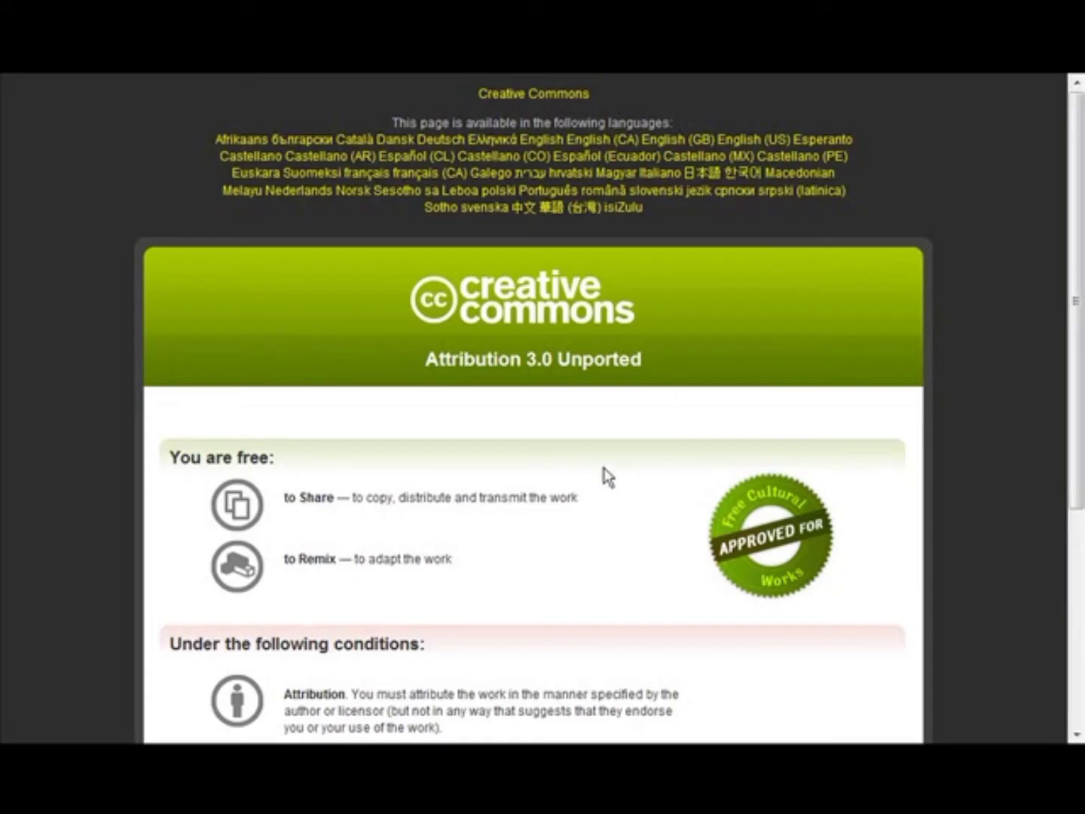
scroll(608, 475, down, 3)
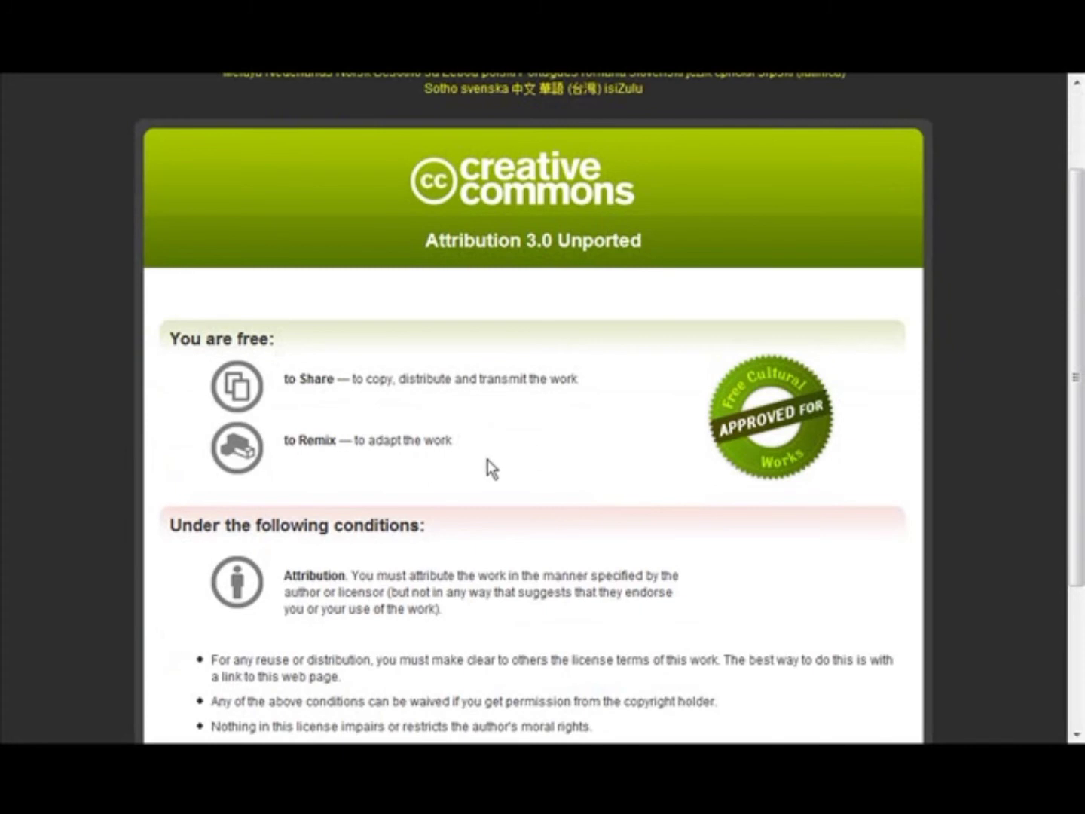
scroll(474, 512, down, 5)
scroll(489, 507, up, 7)
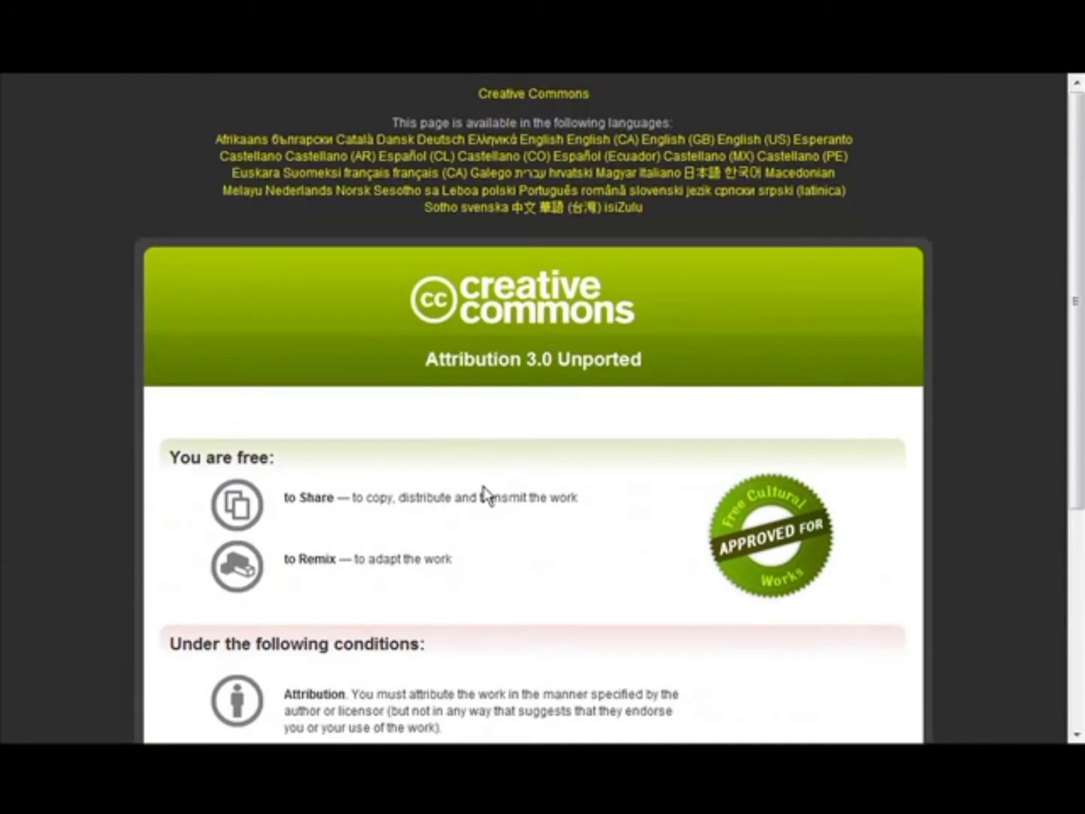
click(768, 73)
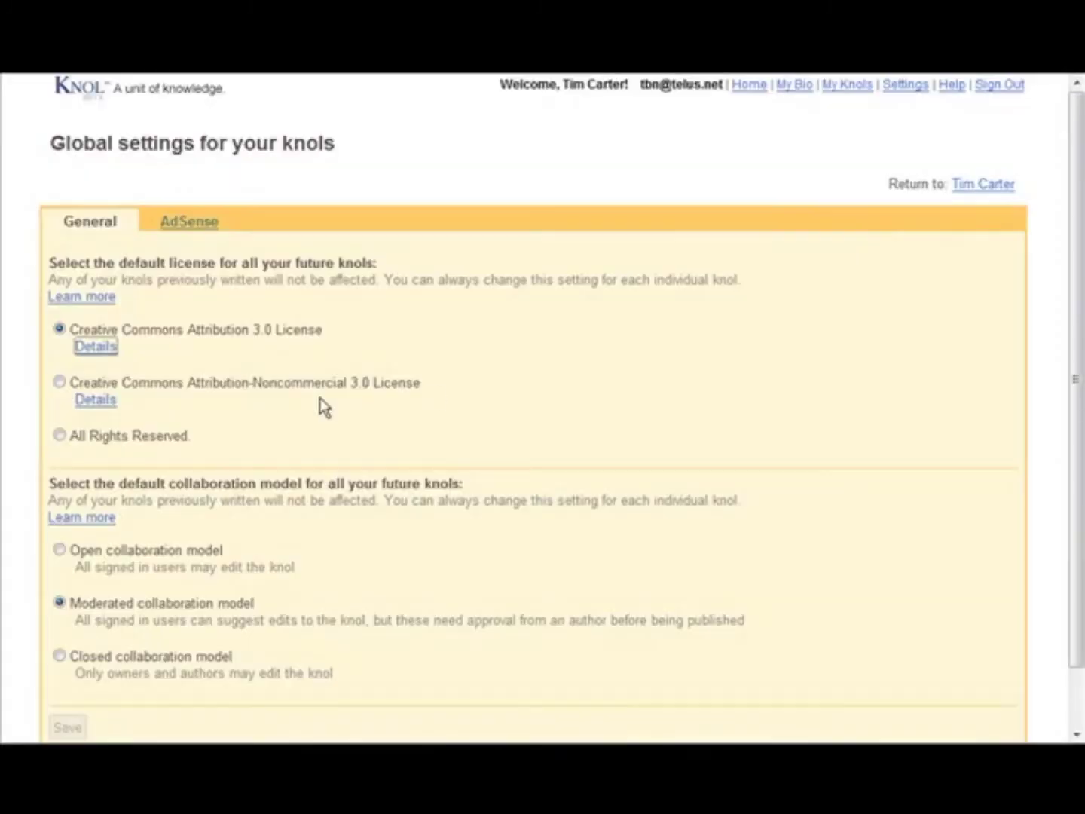
click(60, 436)
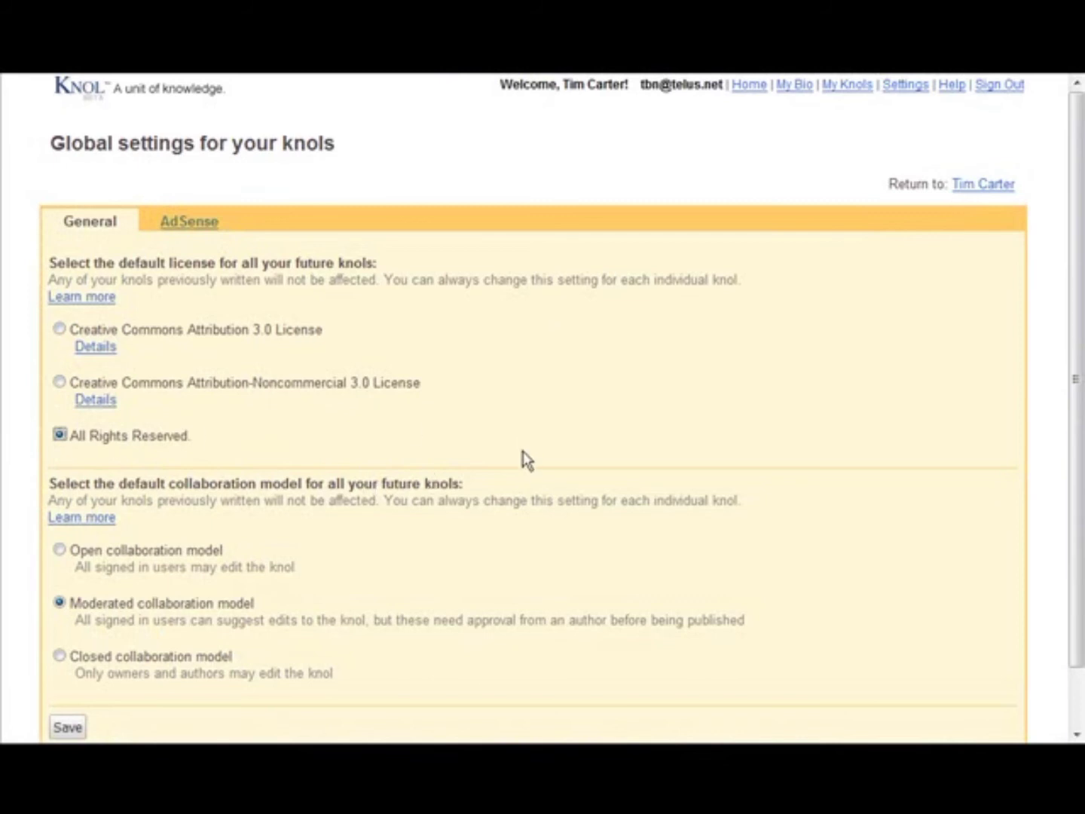
scroll(526, 458, down, 3)
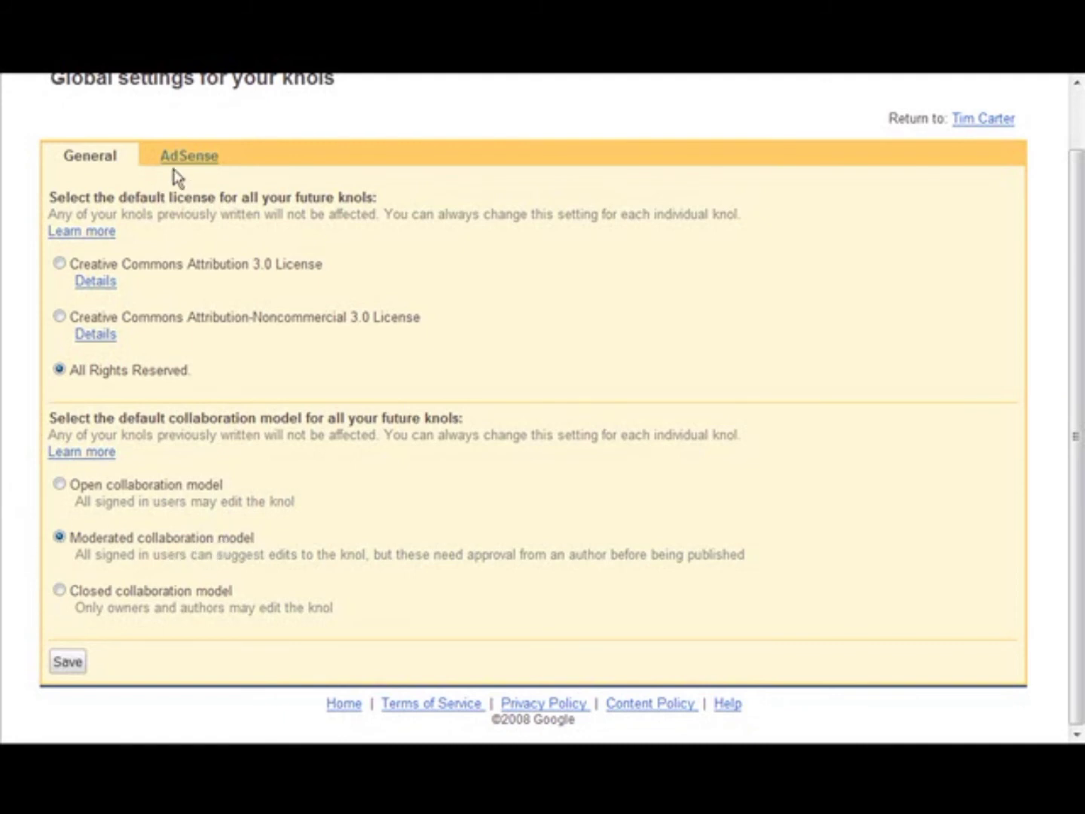
Step: Associate an existing Google AdSense account with Knol, using the account's email and postal code, and save the association
click(188, 157)
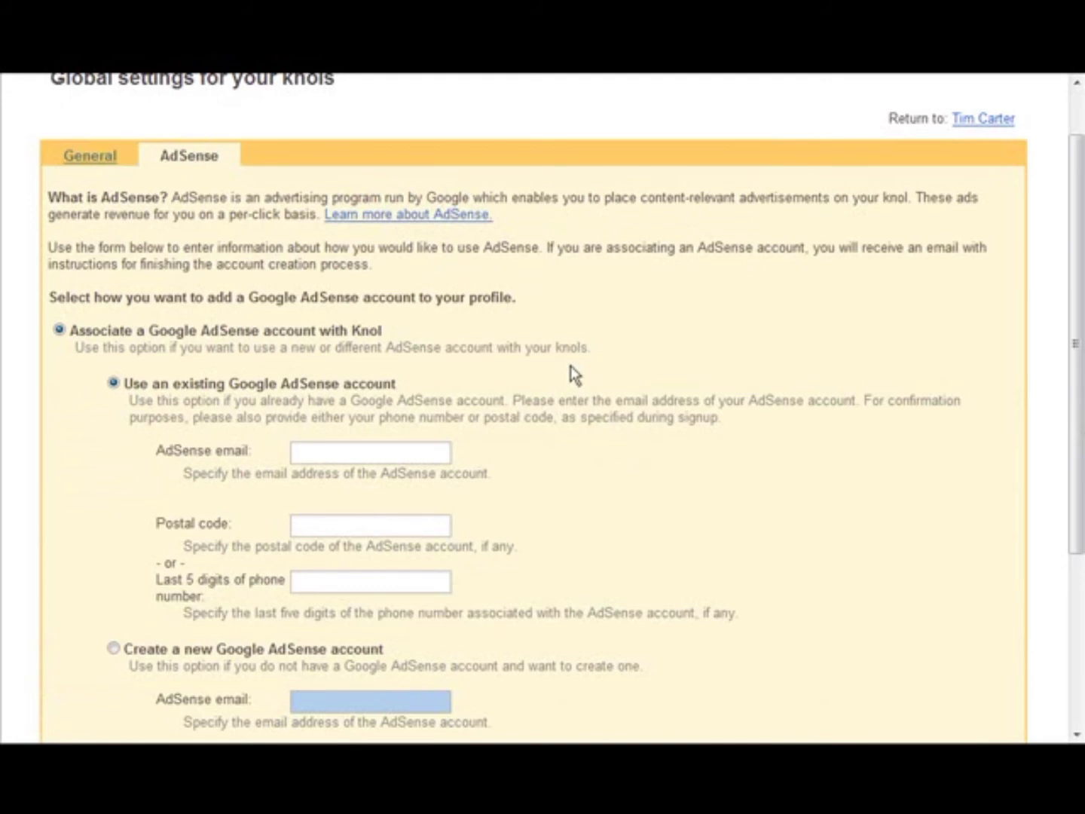
scroll(332, 370, down, 3)
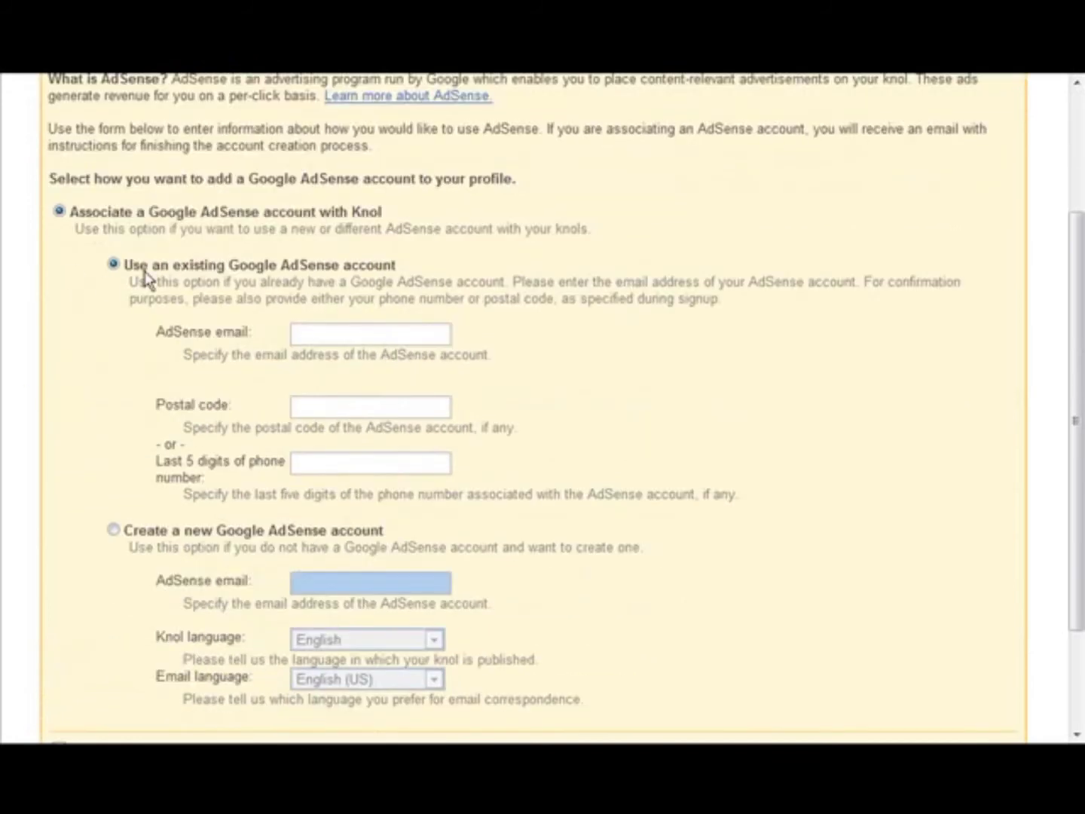
scroll(370, 345, down, 3)
scroll(370, 346, down, 1)
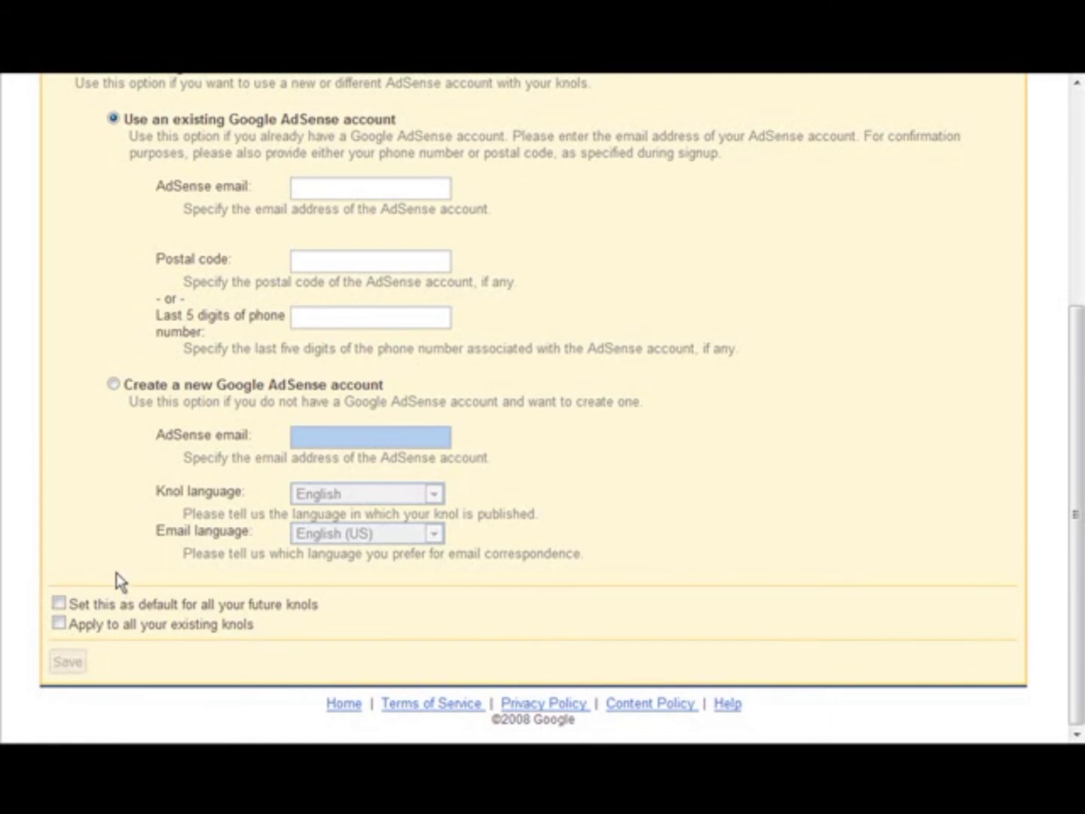
scroll(118, 574, up, 5)
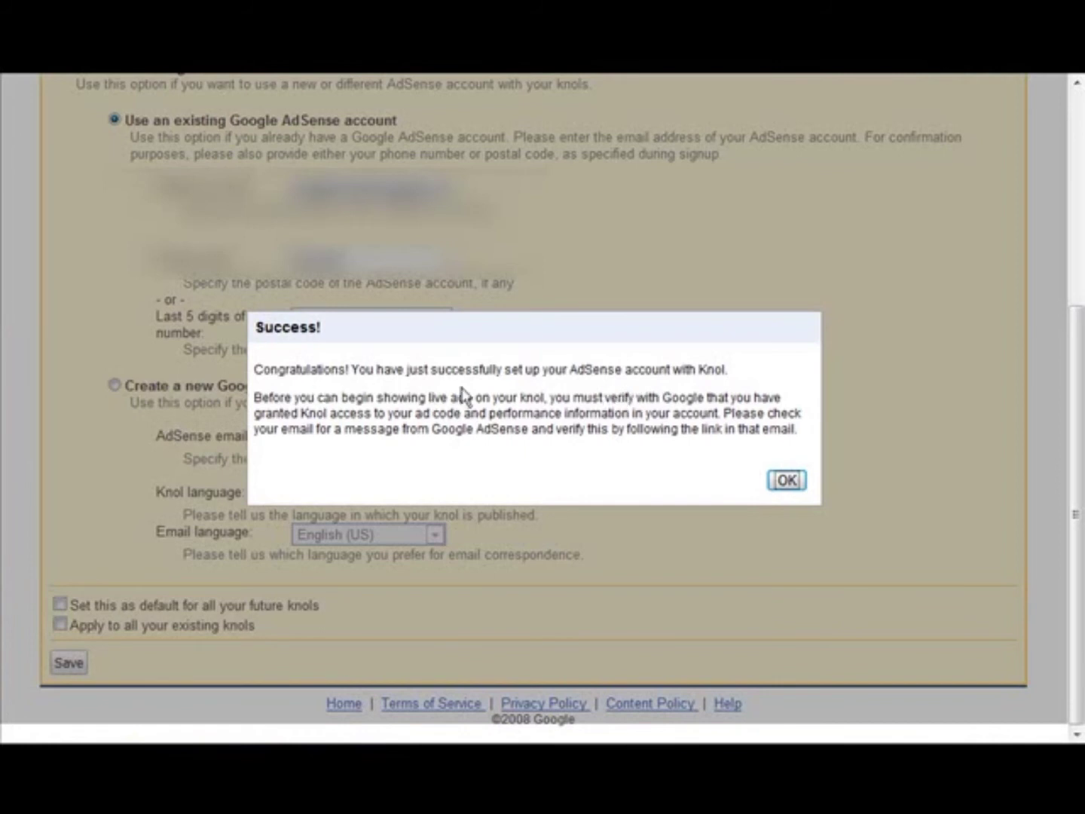
click(786, 481)
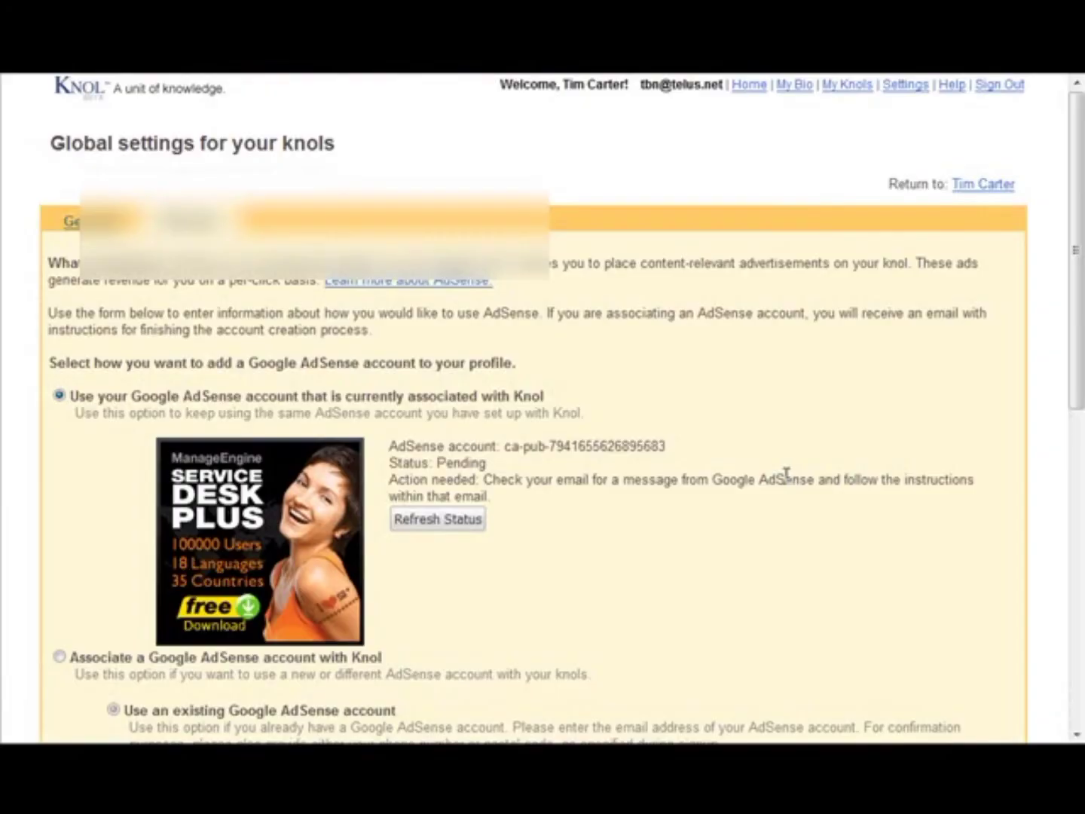
Step: Set All Rights Reserved as the default license for all future knols in the global settings and save
scroll(789, 482, down, 2)
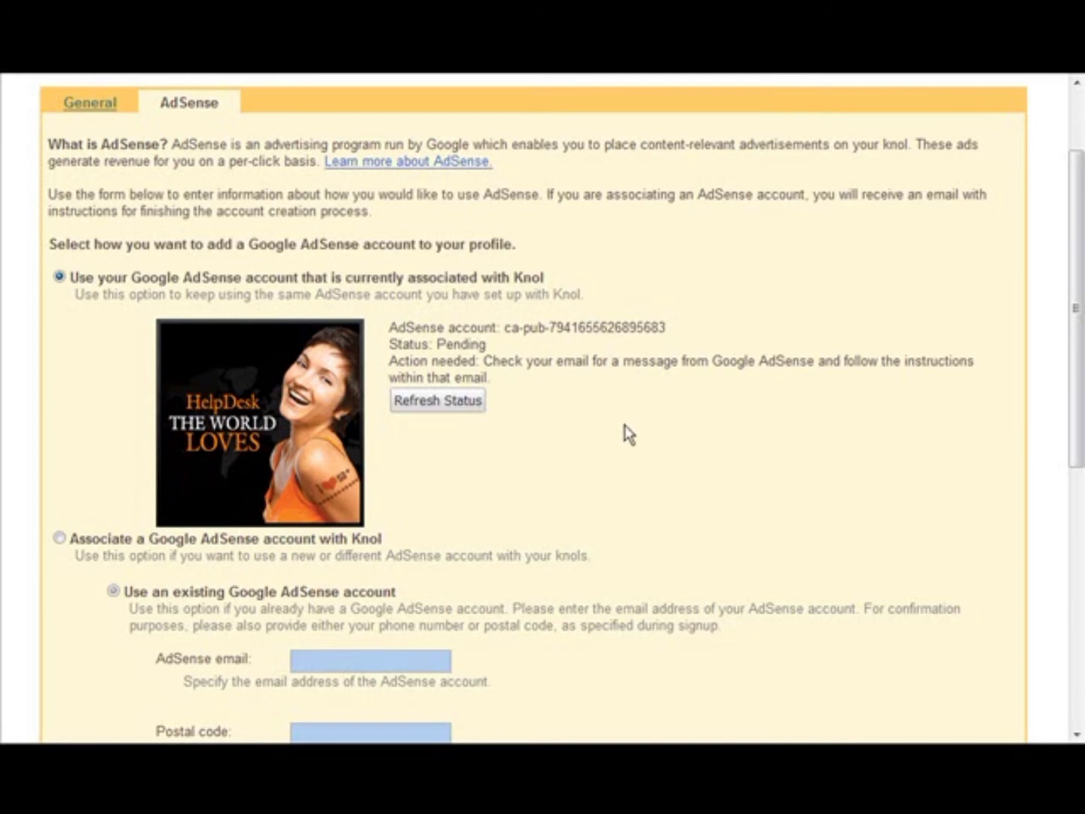
scroll(624, 425, up, 2)
click(91, 223)
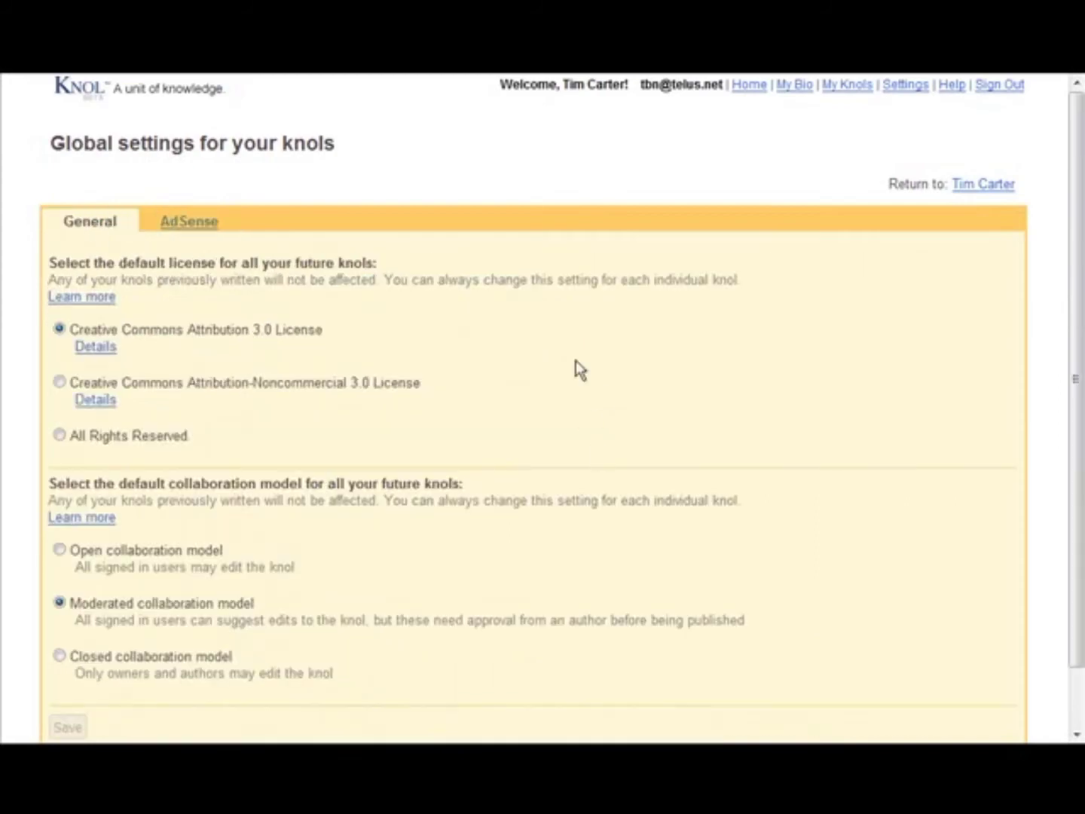
scroll(603, 417, down, 2)
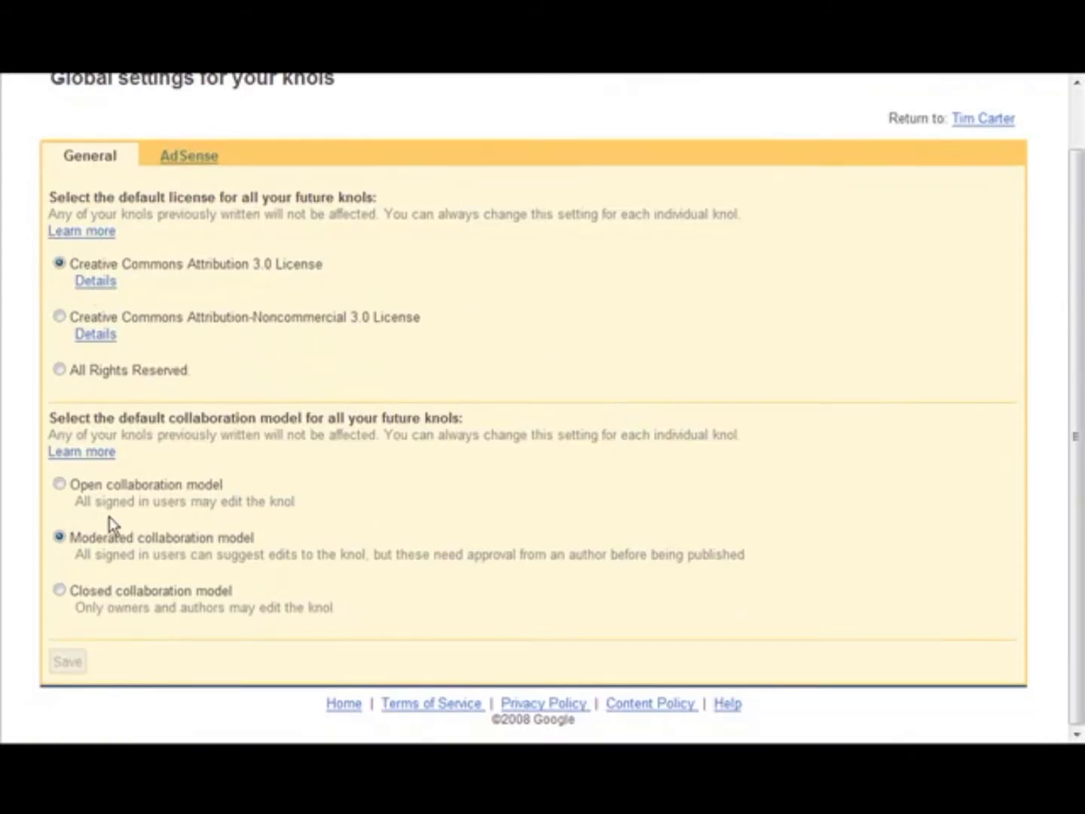
click(59, 370)
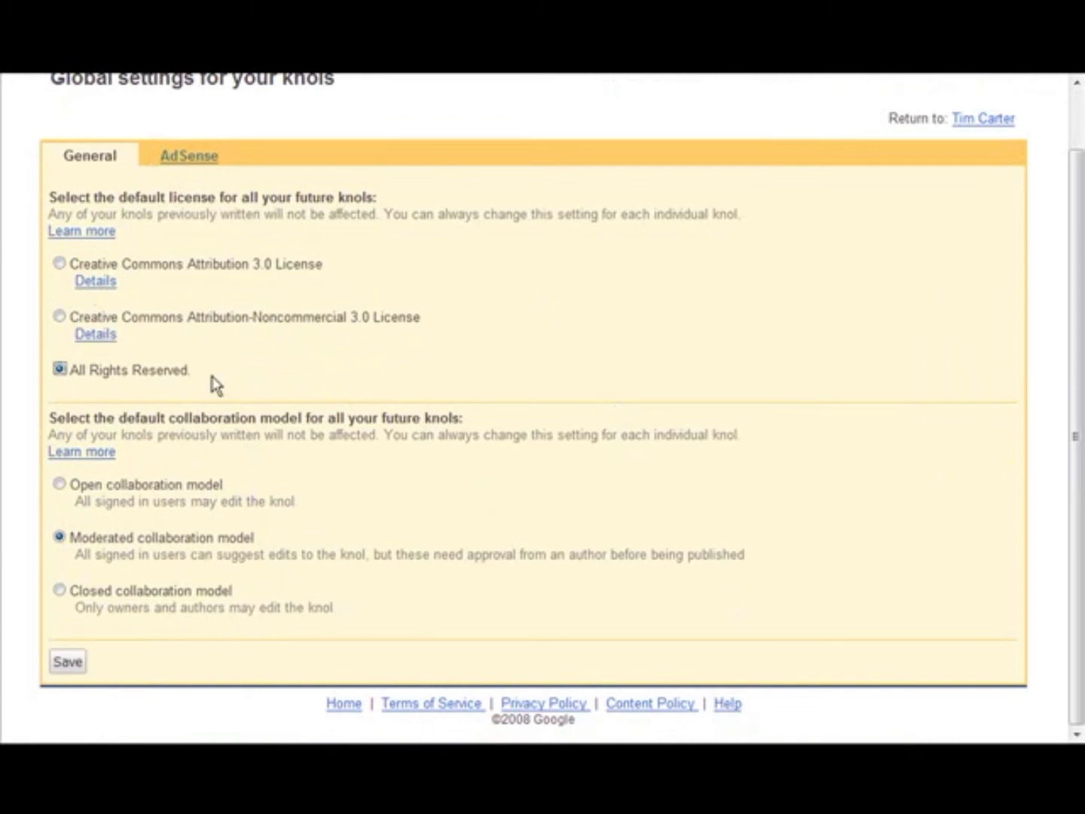
click(67, 661)
scroll(527, 540, up, 2)
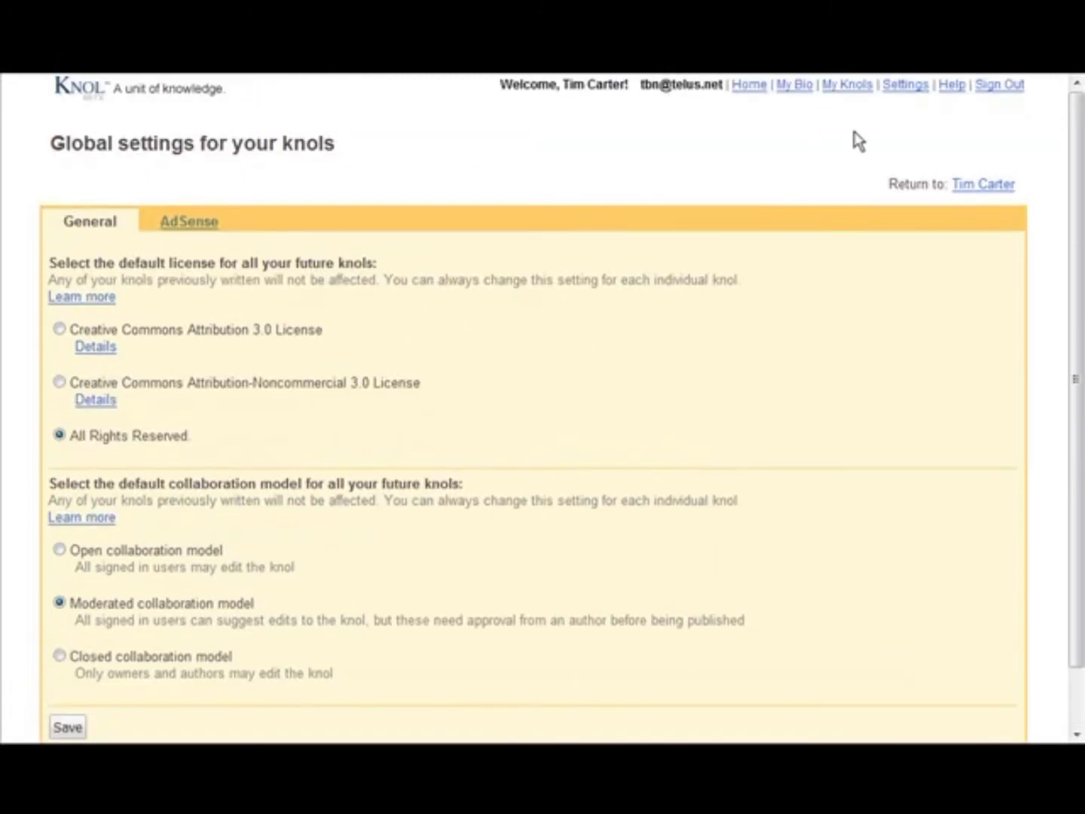
Step: Open the settings of the "Gardening For the Beginner" knol and set its license to All Rights Reserved
click(847, 86)
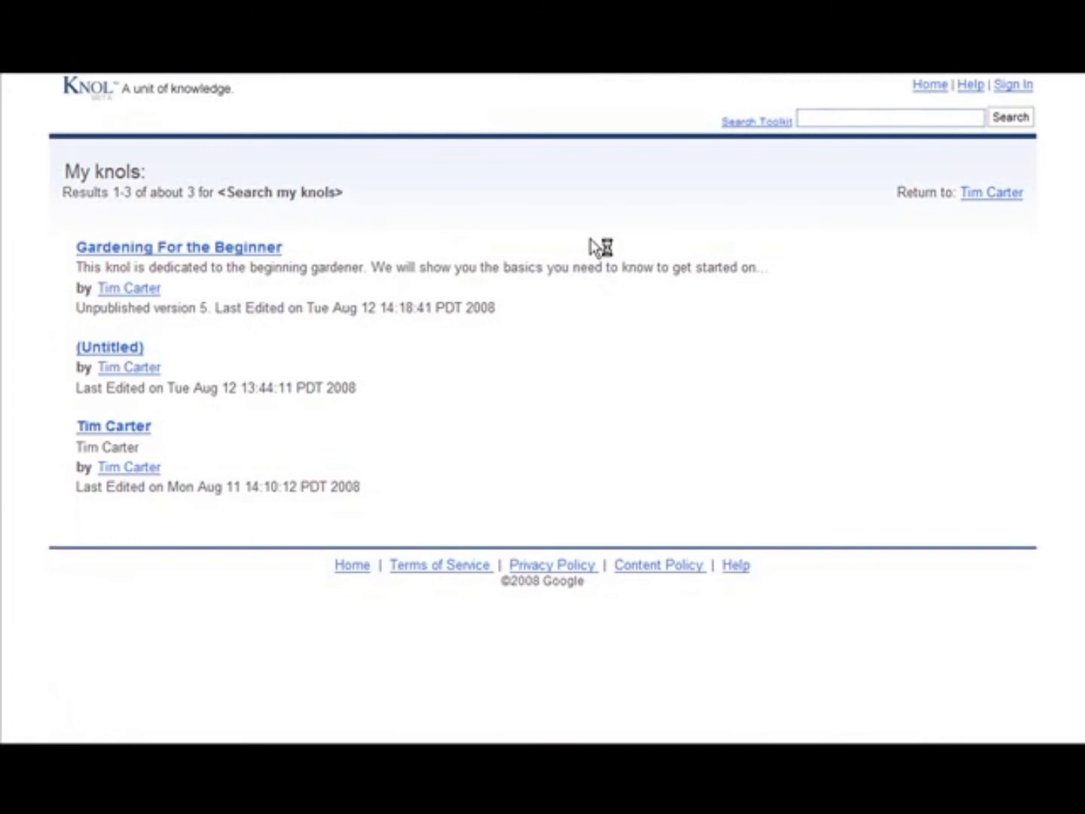
click(232, 247)
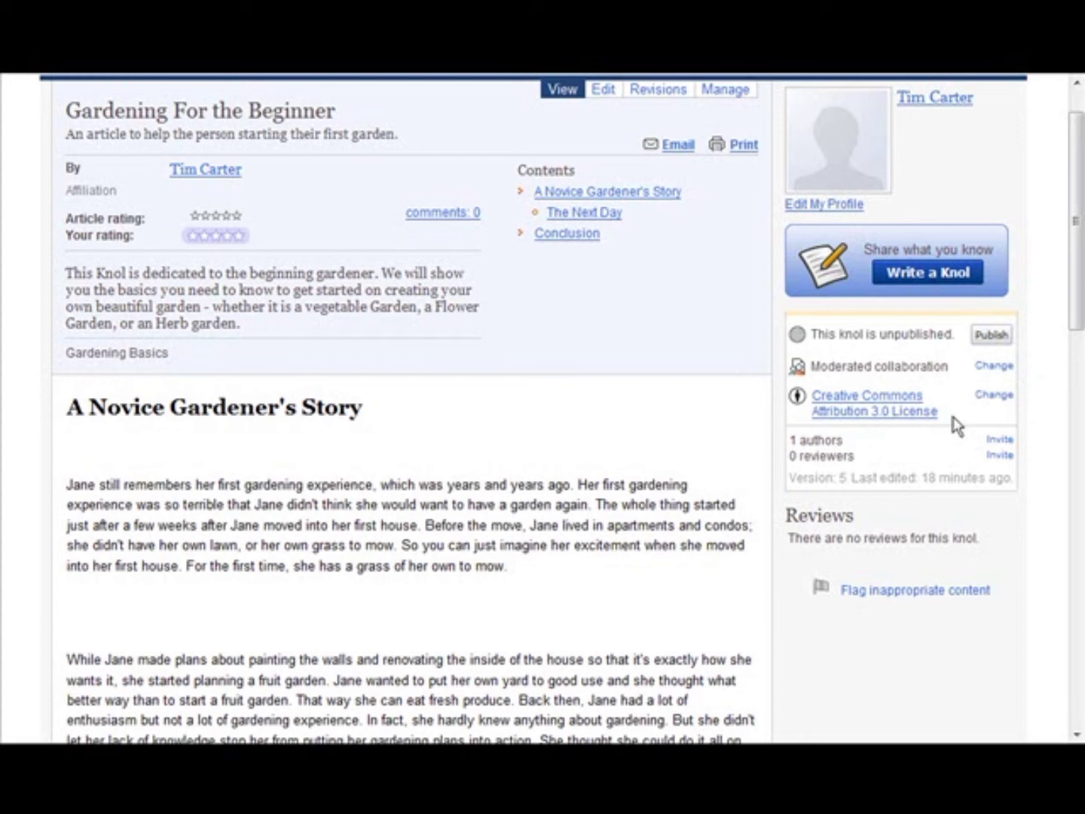
click(992, 397)
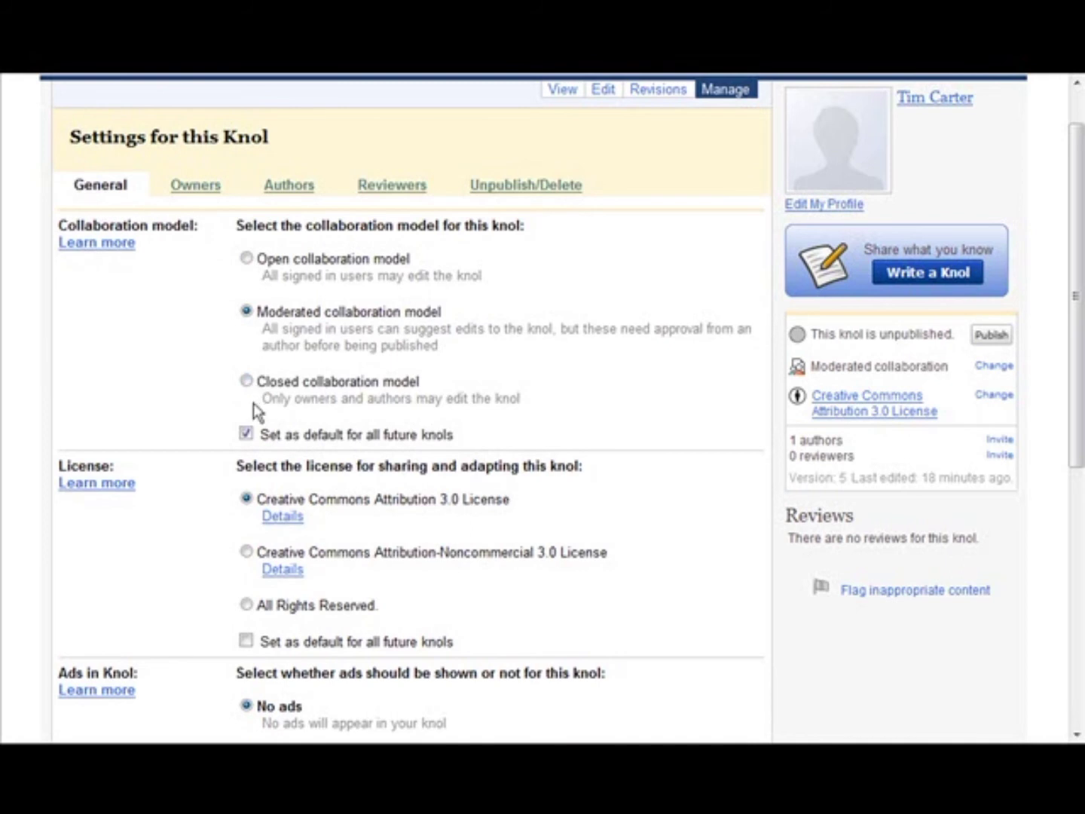
scroll(273, 457, down, 1)
scroll(273, 457, down, 2)
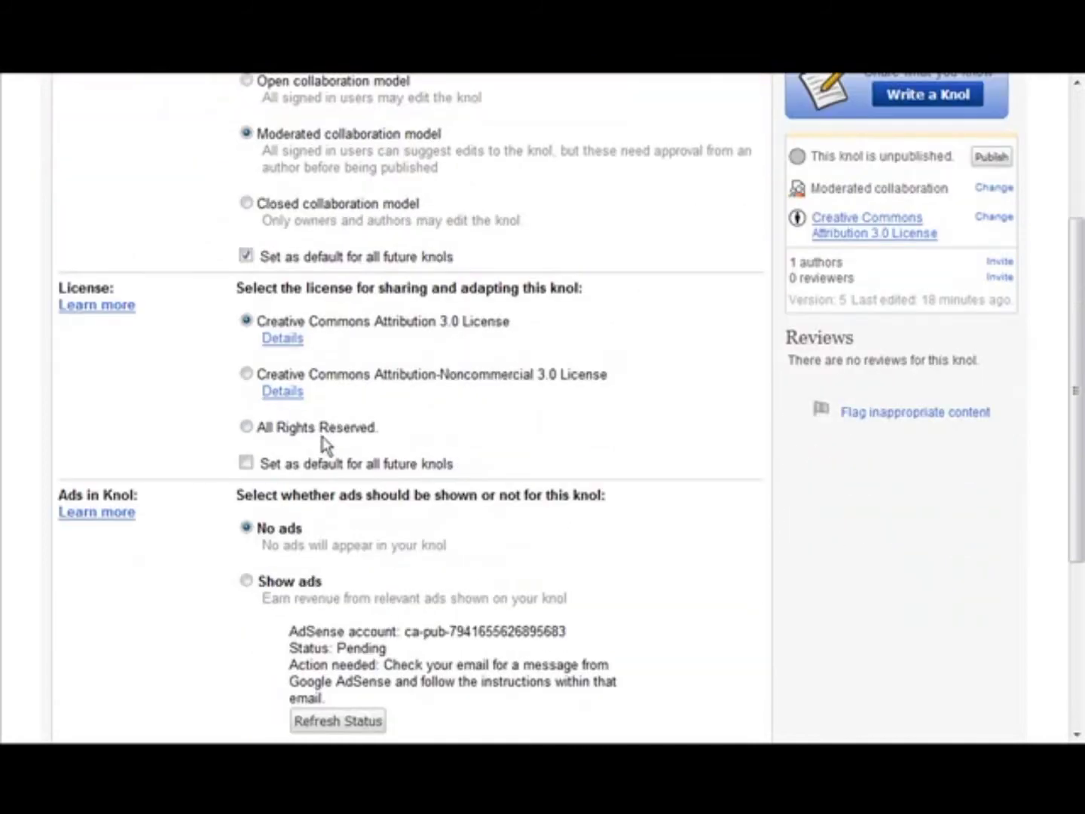
click(248, 428)
Step: Enable Show ads for this knol, make that the default for all future knols, and save the changes
scroll(830, 453, down, 3)
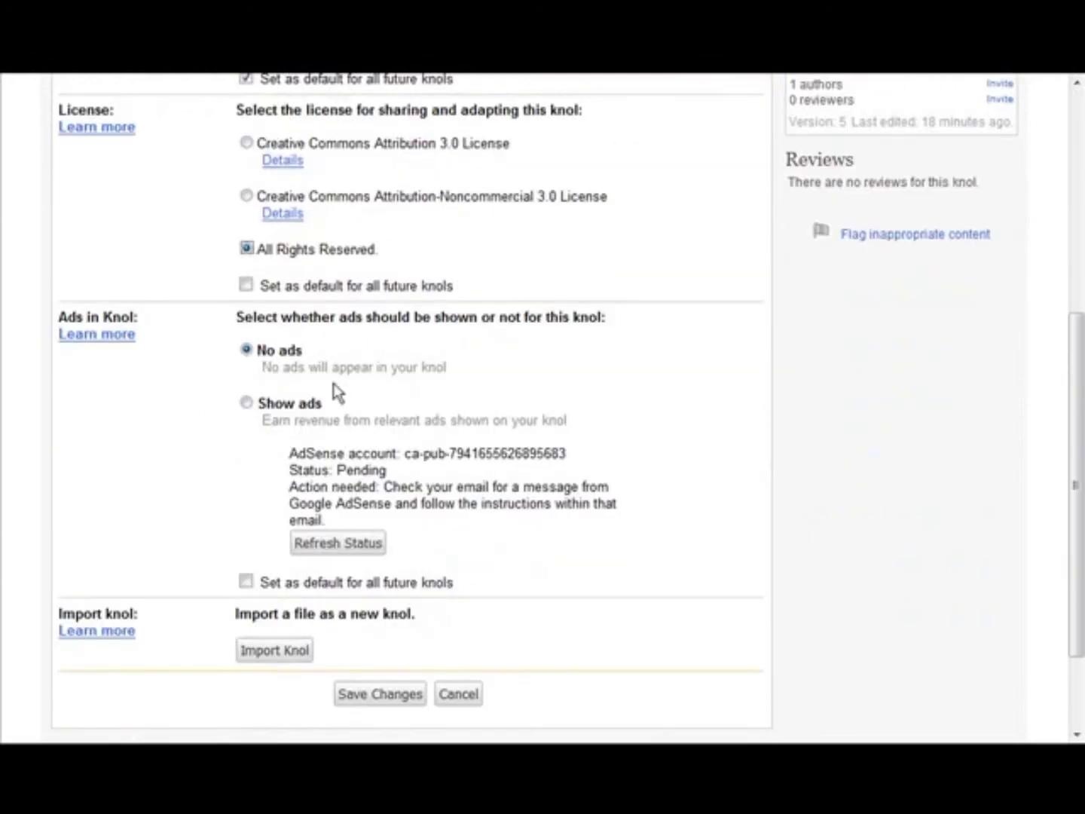
click(247, 404)
scroll(728, 452, down, 1)
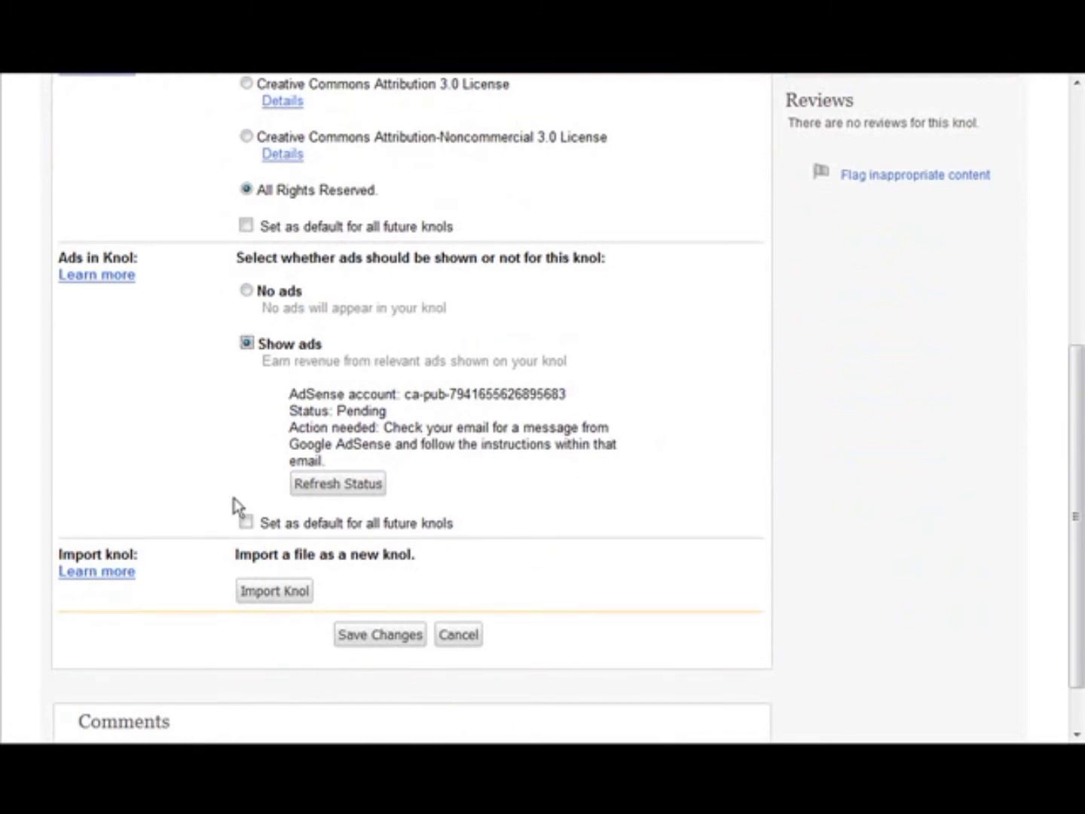
click(246, 523)
click(382, 638)
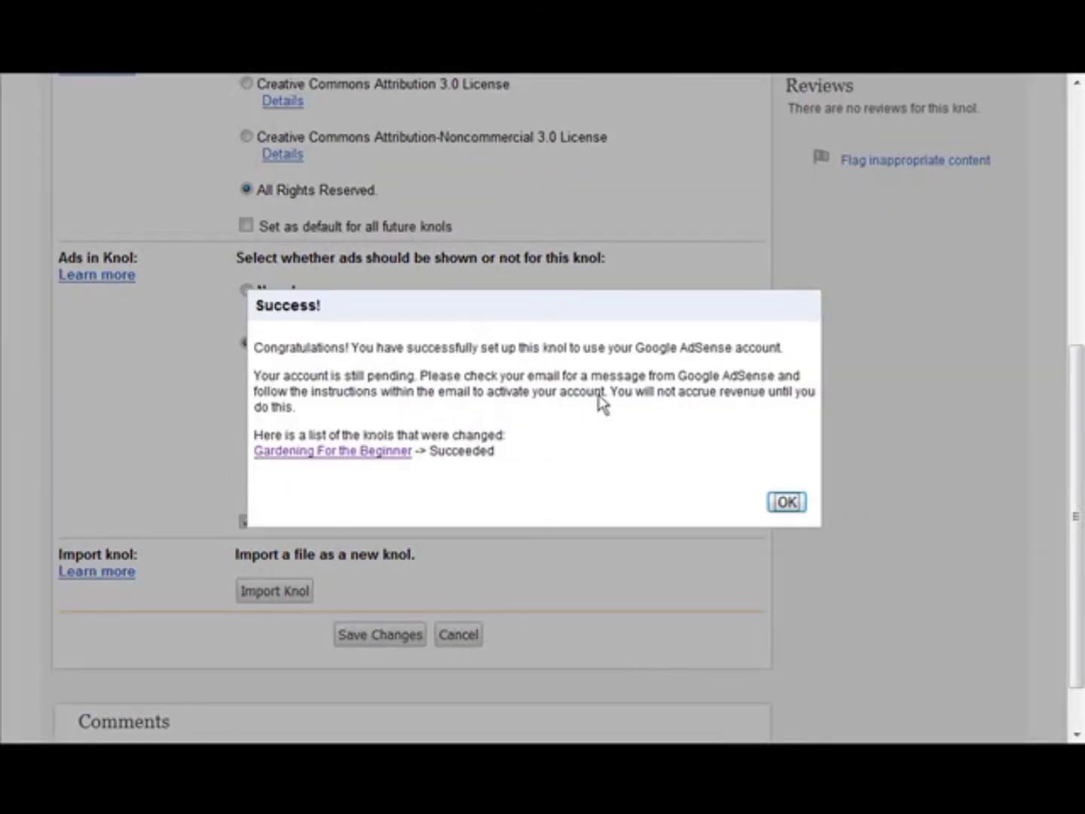
click(788, 504)
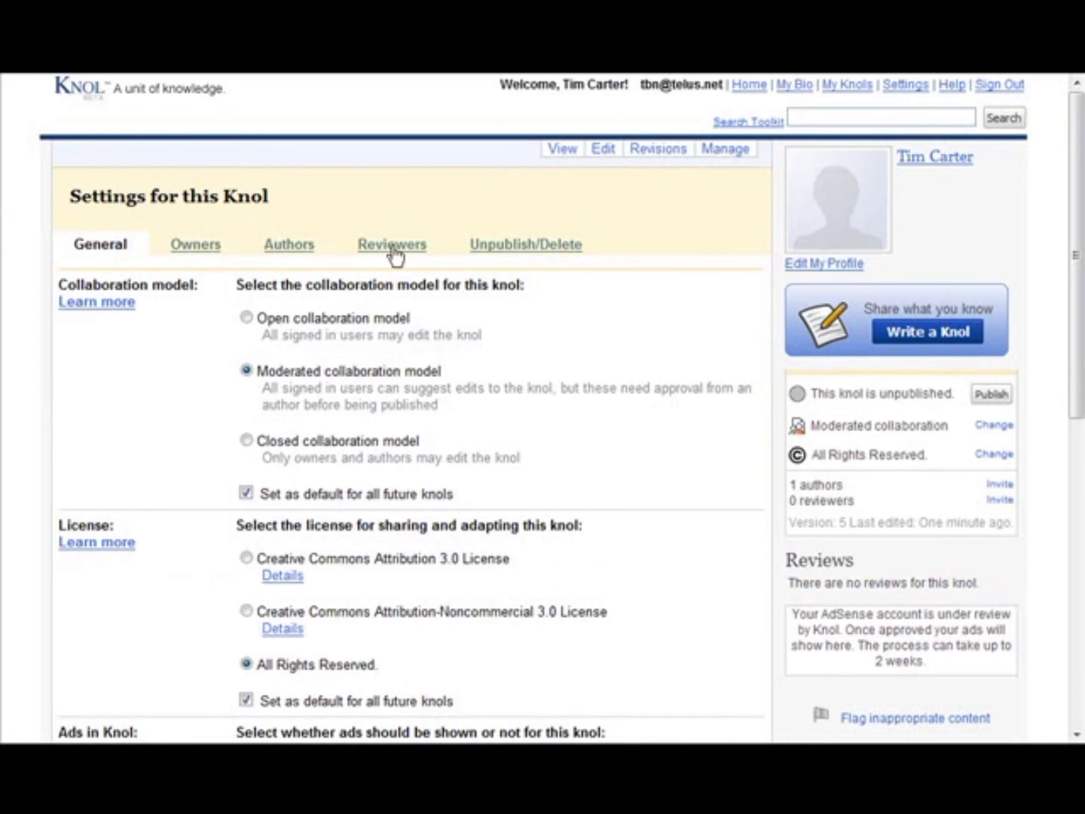
Step: Examine the knol's owner, author and reviewer settings, including the forms for inviting authors and requesting reviewers
click(214, 249)
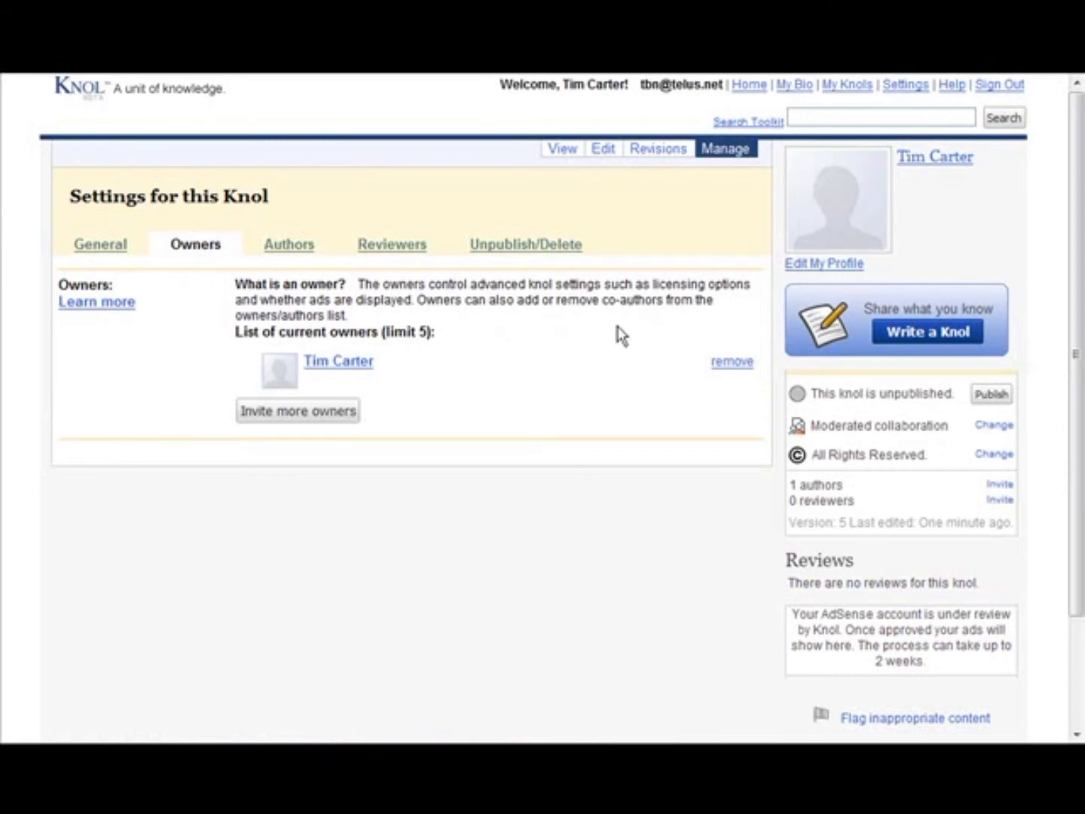
click(291, 254)
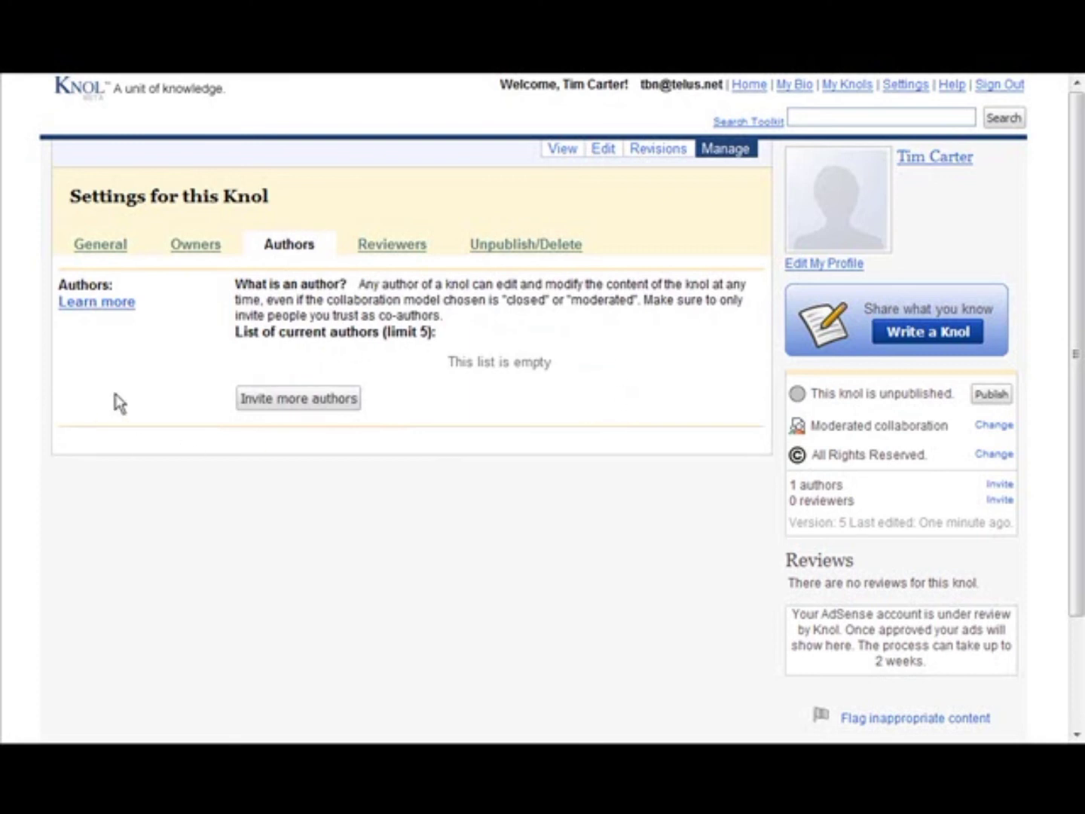
click(313, 398)
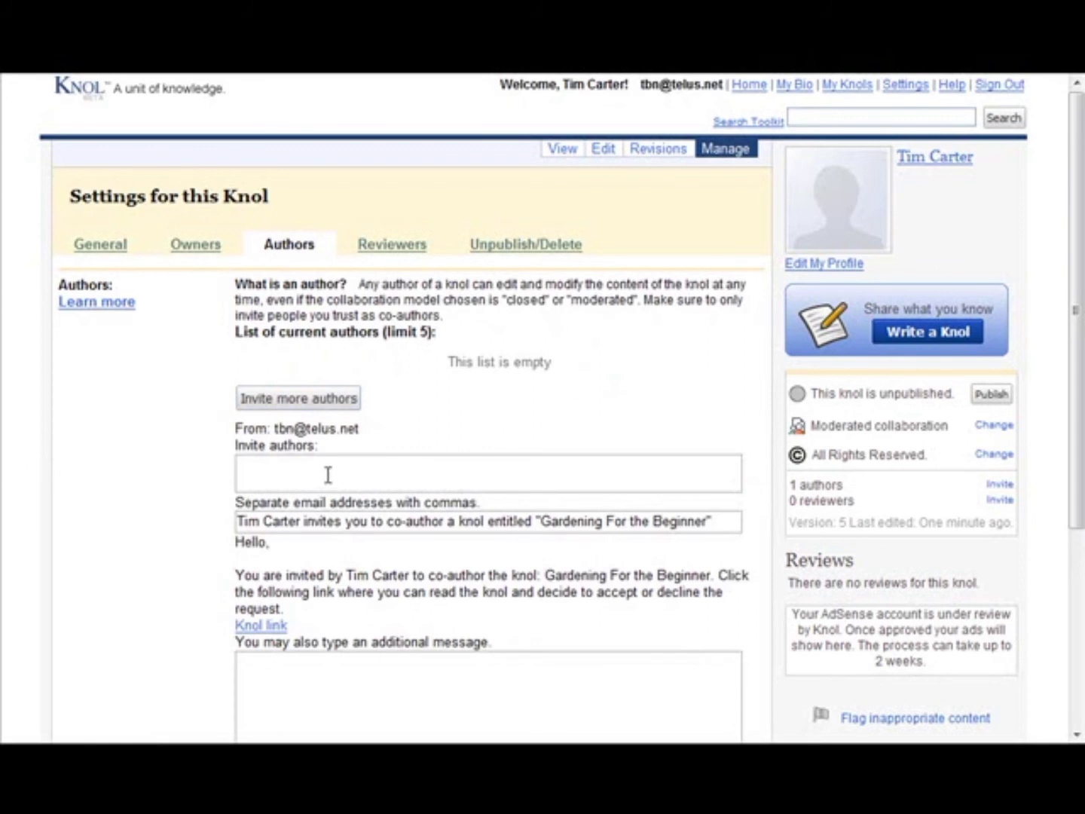
click(251, 465)
click(396, 252)
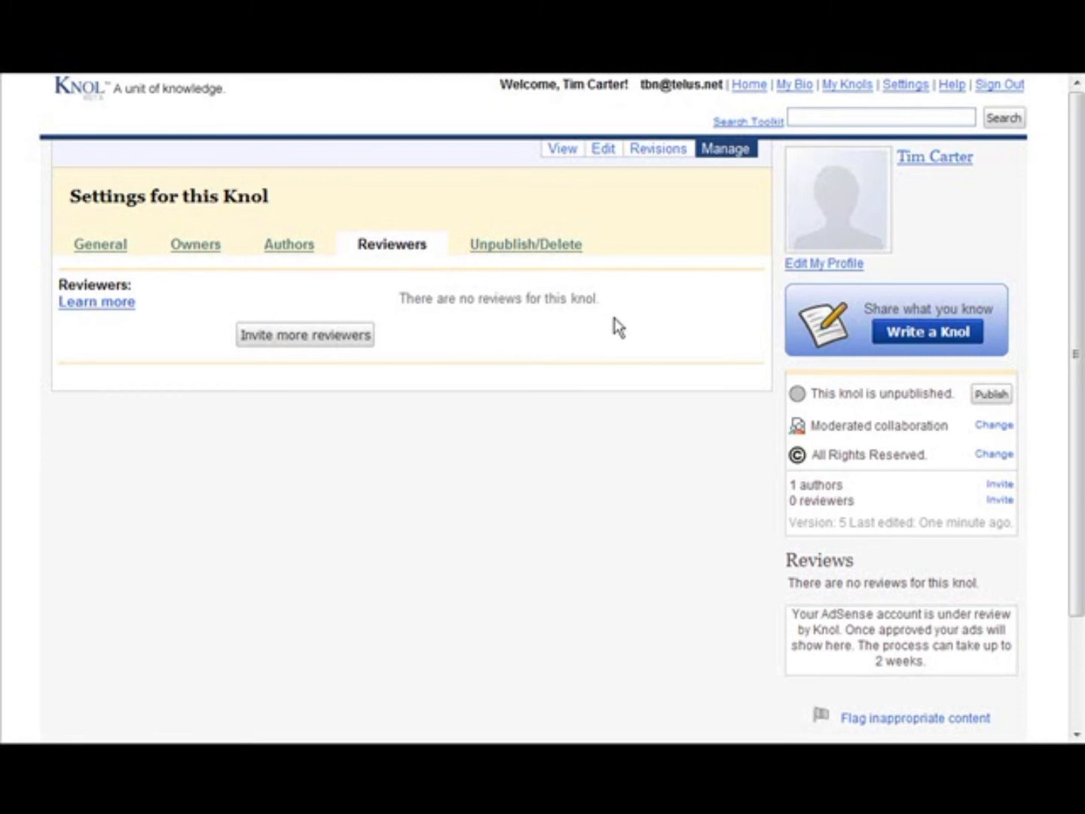
click(309, 342)
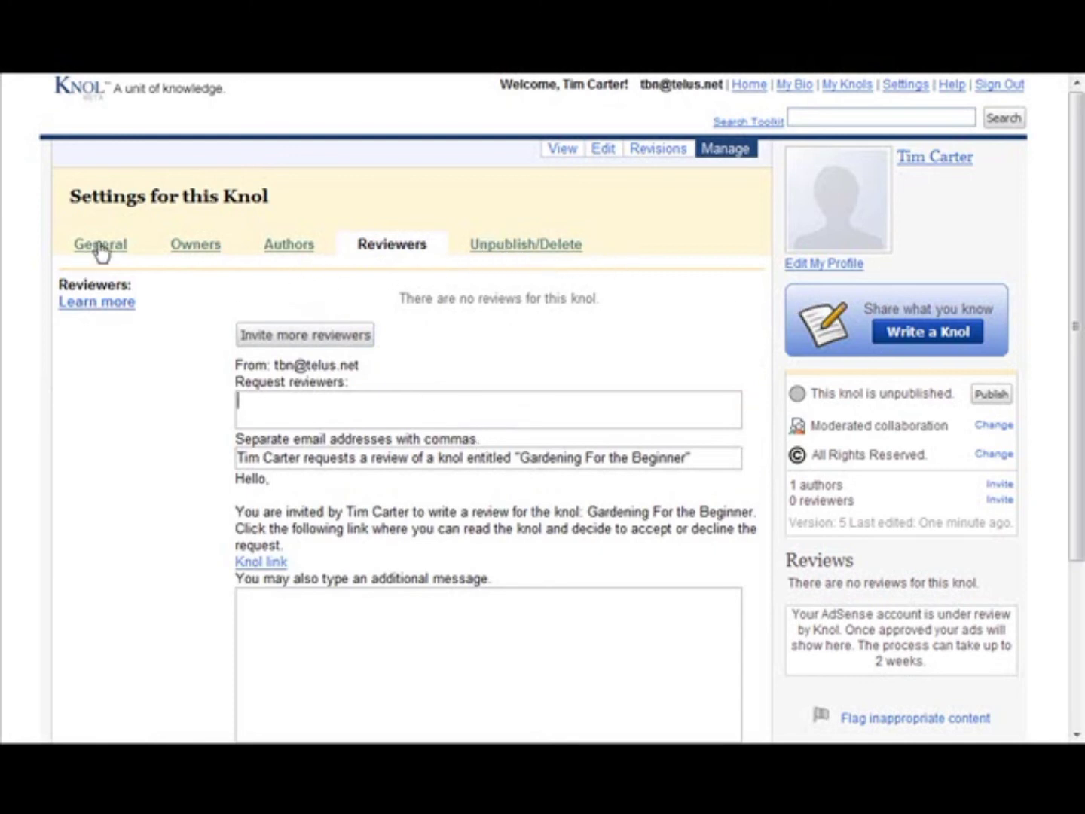
scroll(998, 355, down, 3)
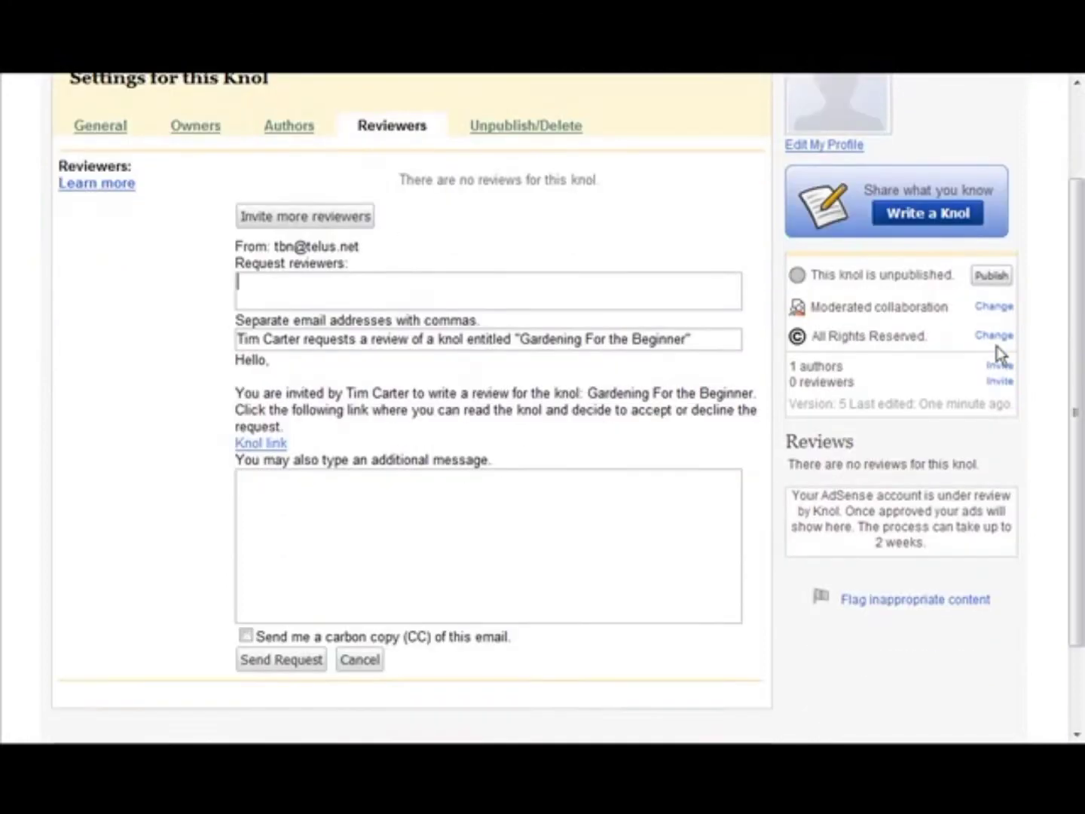
scroll(996, 344, down, 1)
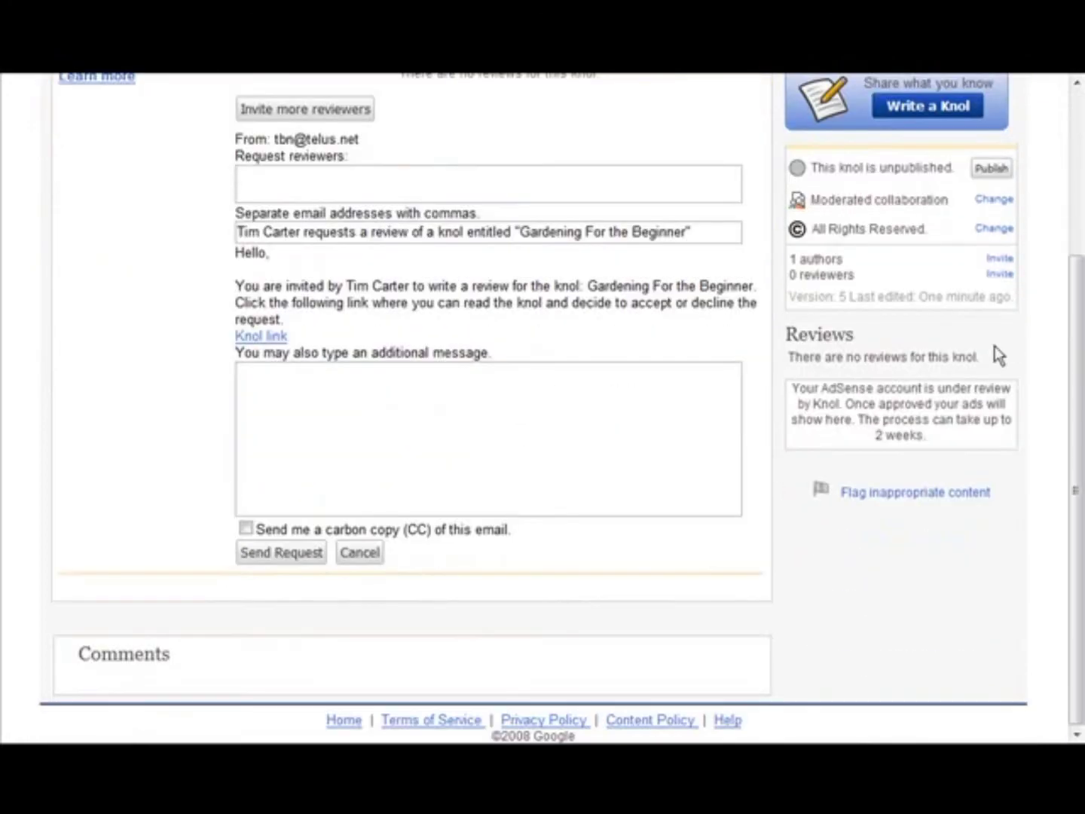
scroll(986, 354, up, 1)
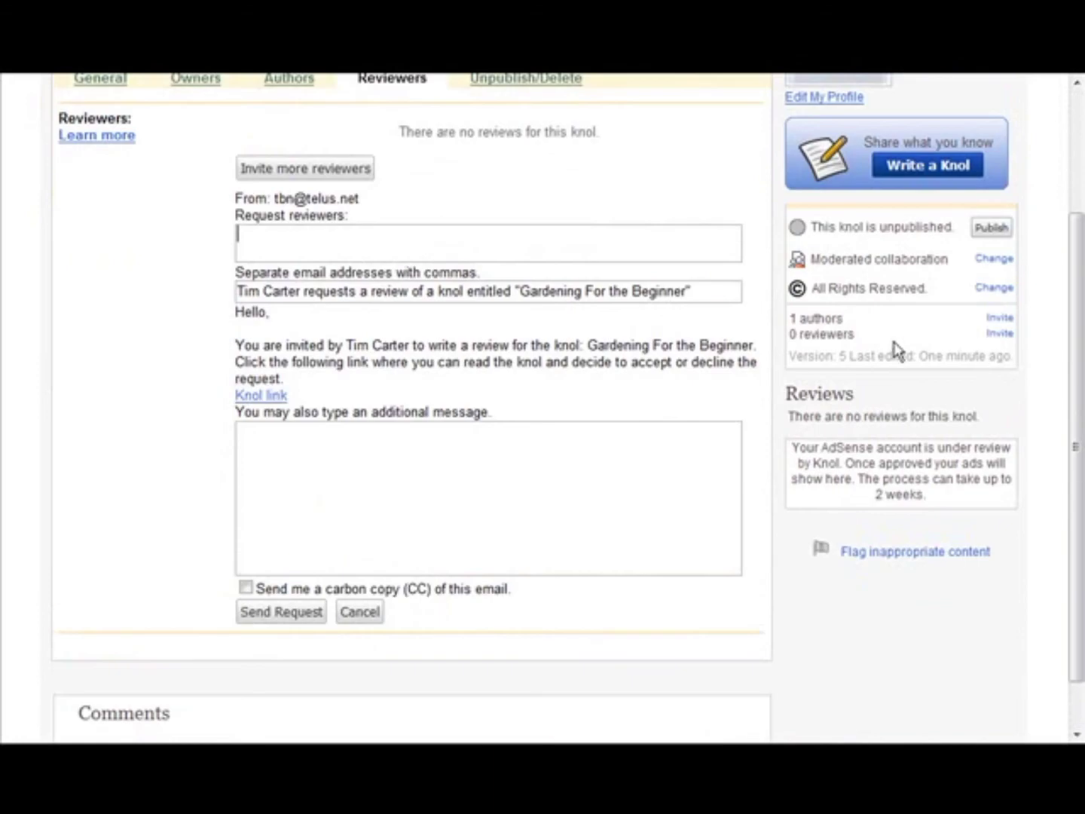
scroll(994, 366, down, 1)
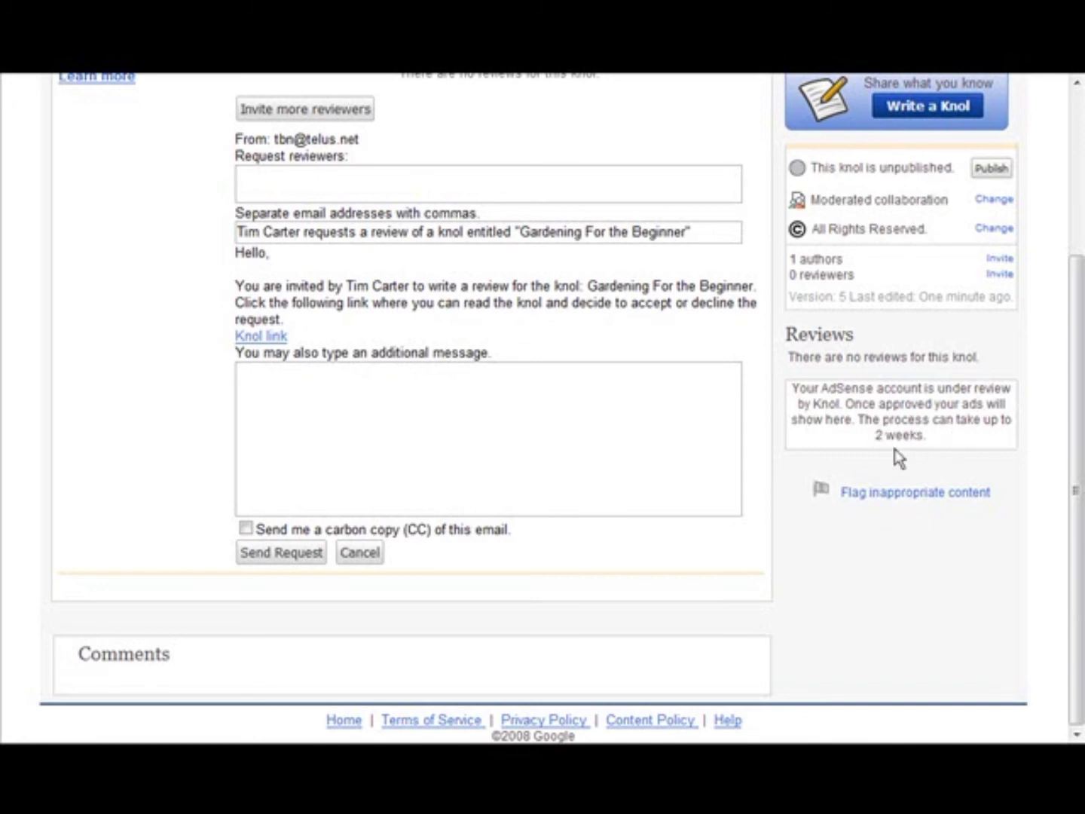
scroll(897, 461, up, 3)
scroll(895, 456, up, 1)
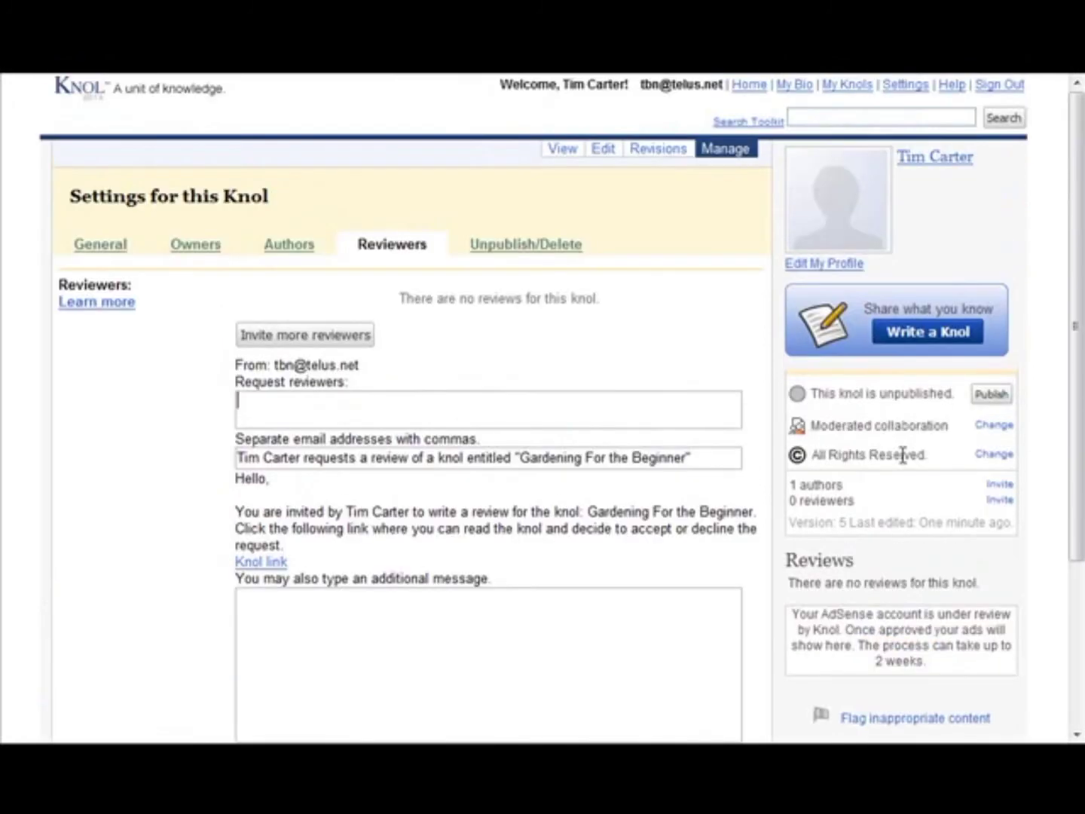
Step: Open the knol's revision history, compare version 3 with version 2, and look through the highlighted differences
click(650, 150)
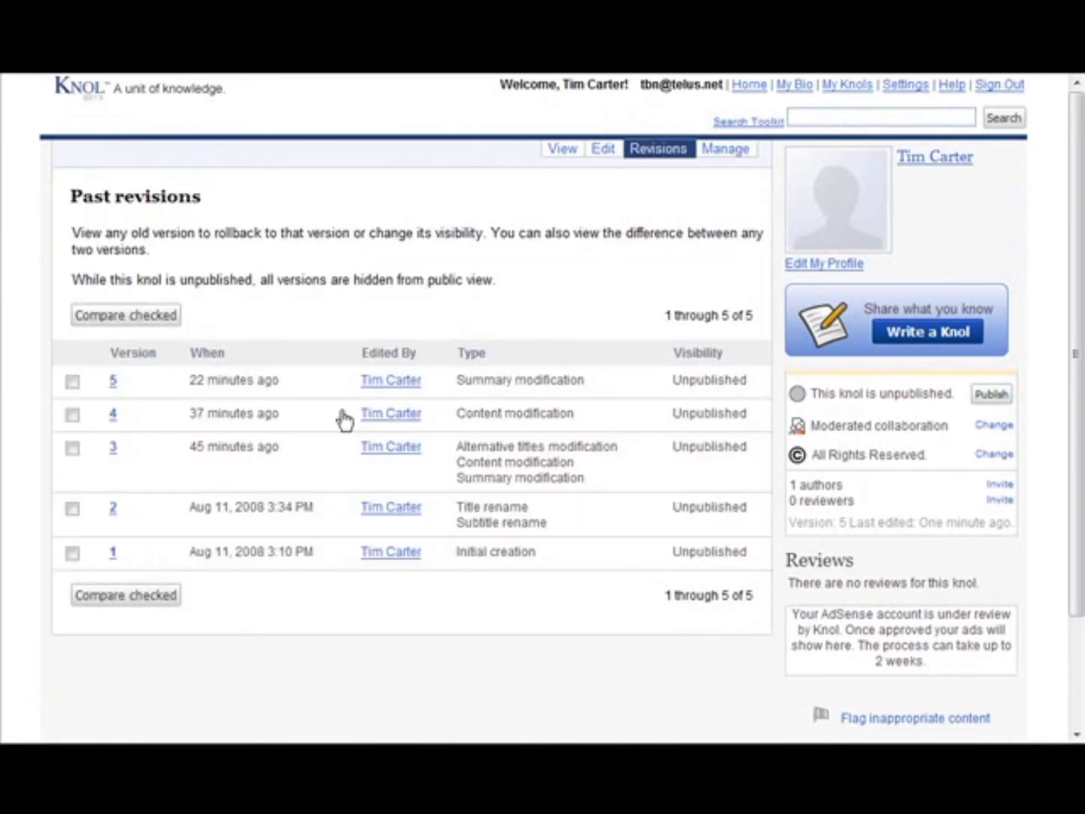
scroll(181, 436, down, 3)
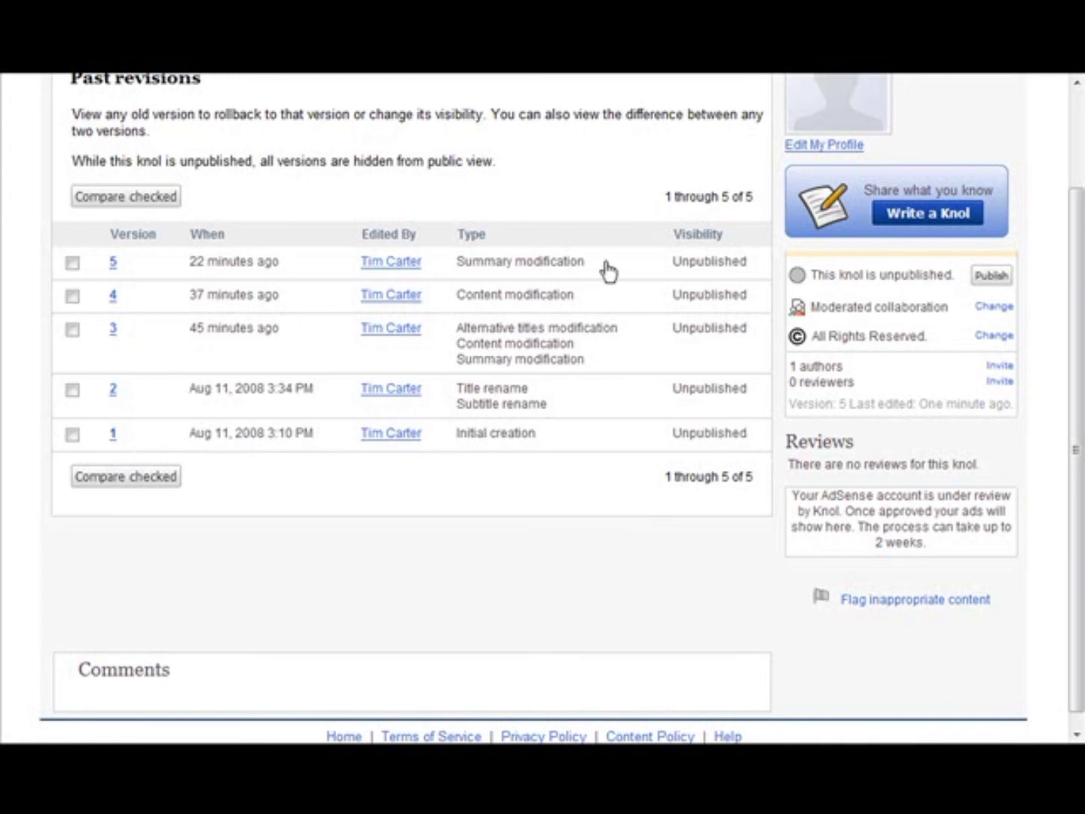
scroll(310, 411, up, 2)
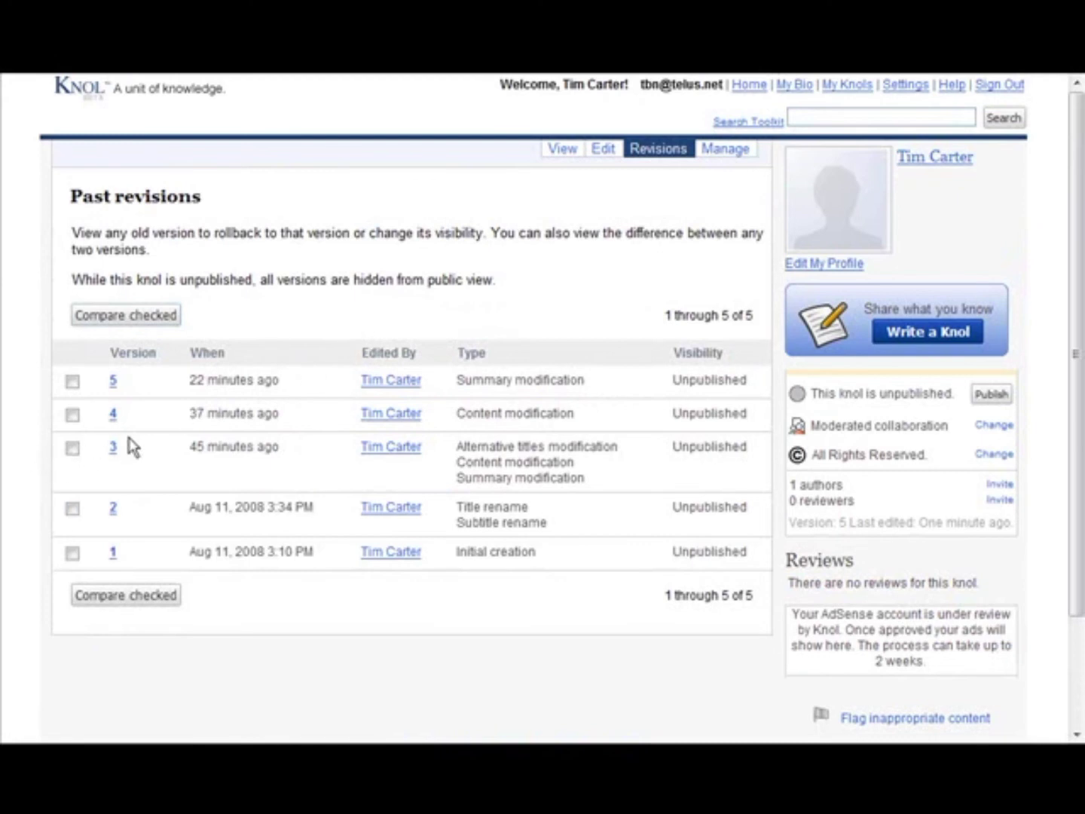
click(73, 451)
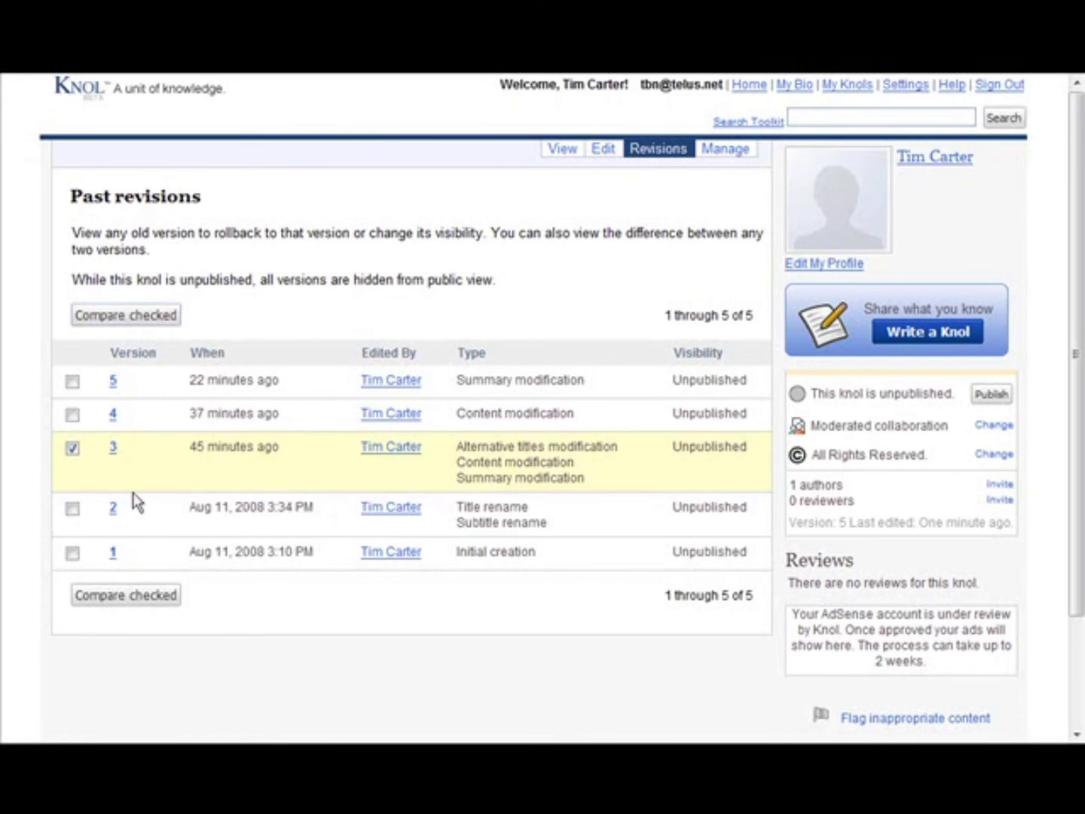
click(73, 509)
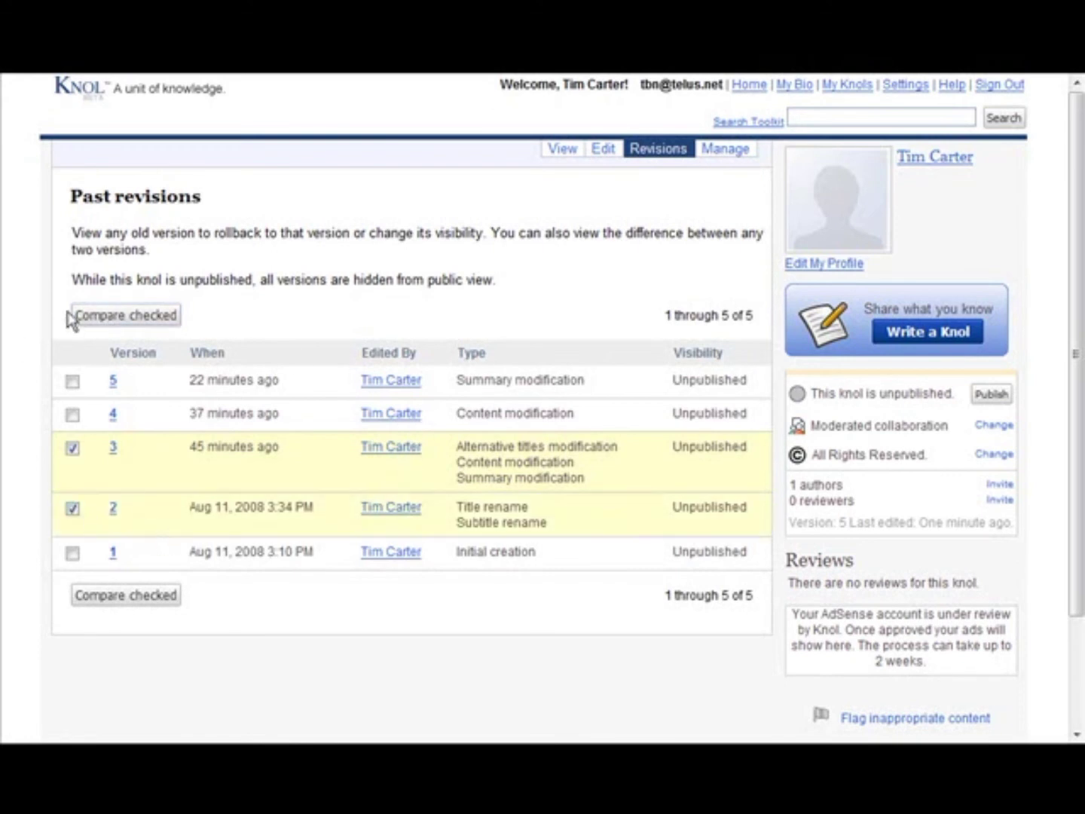
click(114, 318)
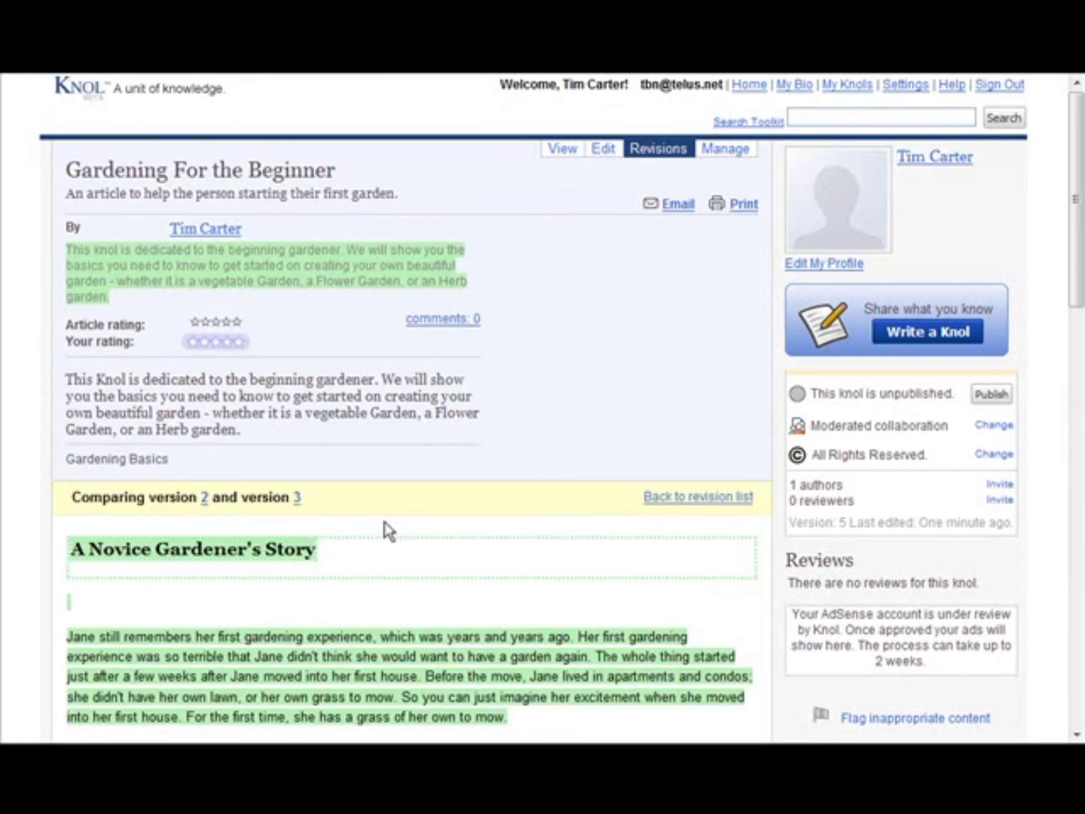
scroll(594, 415, down, 8)
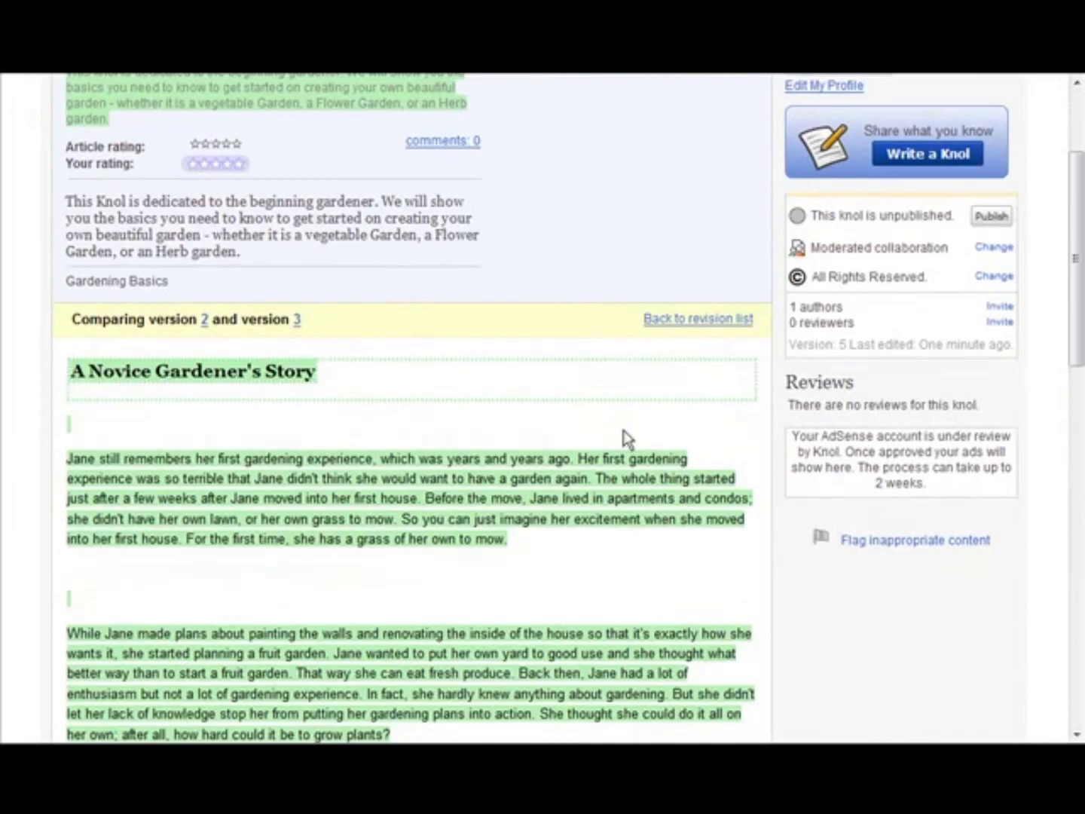
scroll(609, 440, down, 5)
scroll(596, 427, up, 13)
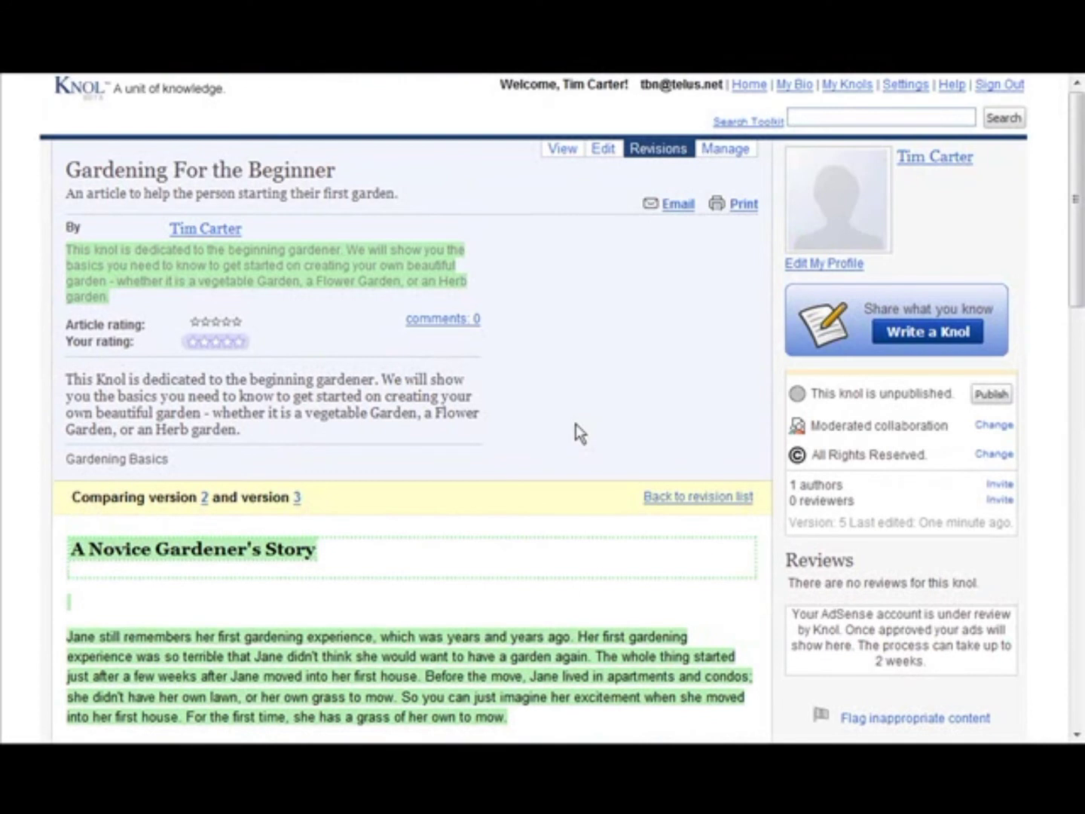
Step: Return to the revision list, clear the selection of versions 2 and 3, and open version 4 of the knol
click(649, 150)
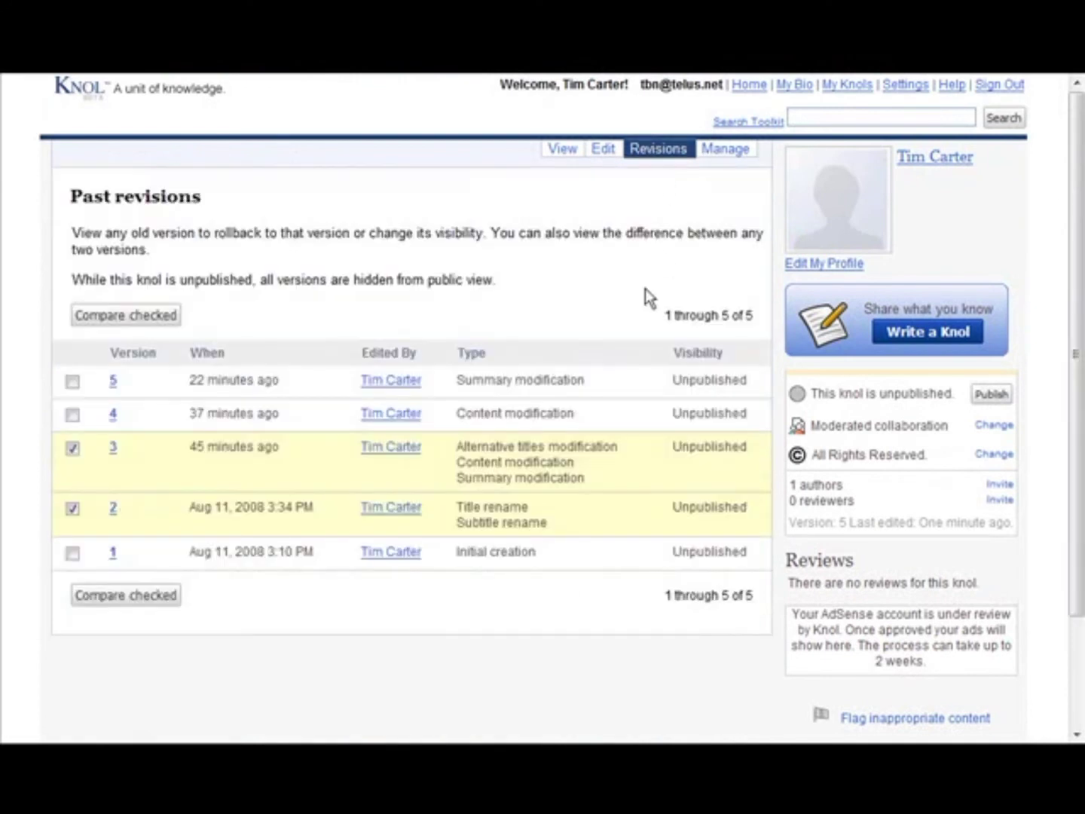
click(72, 449)
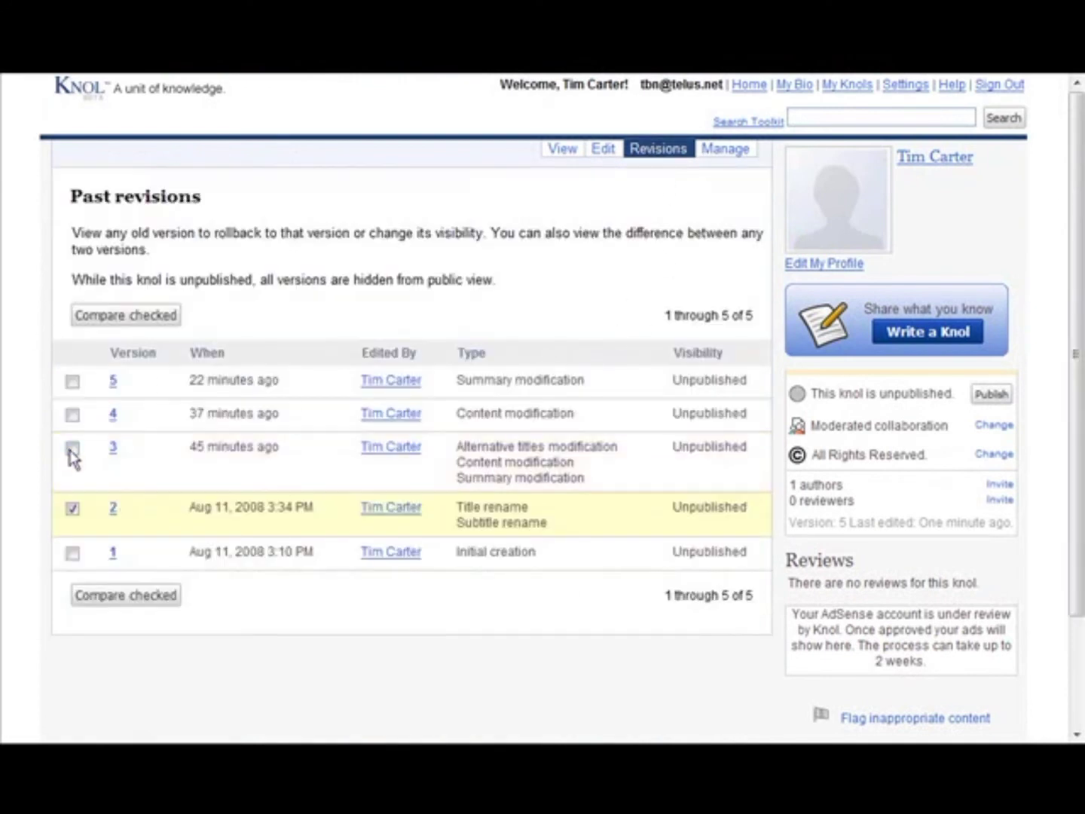
click(73, 509)
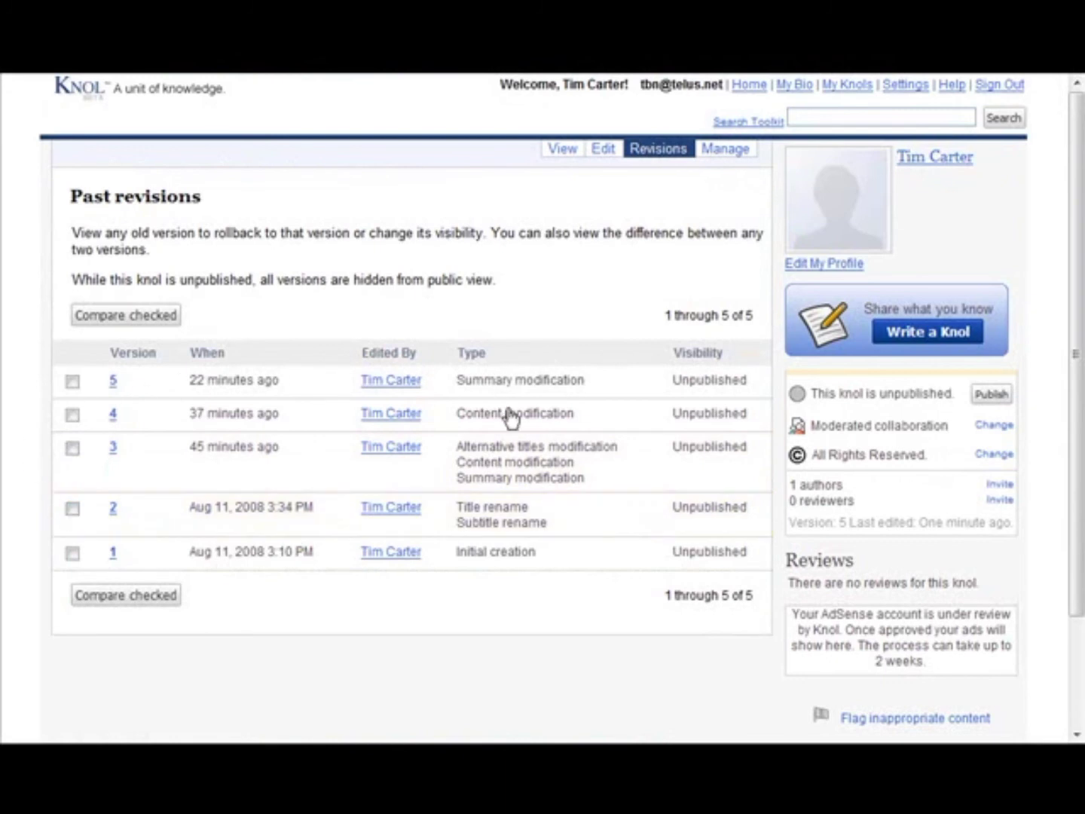
click(71, 415)
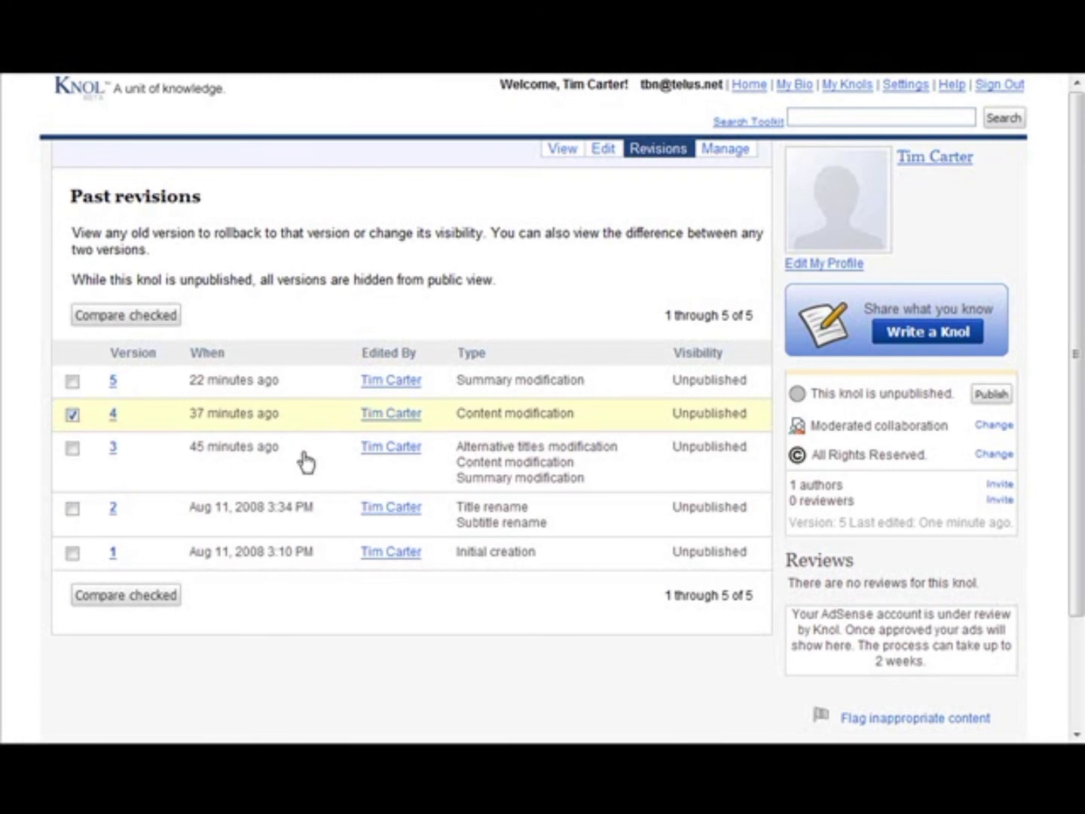
click(113, 416)
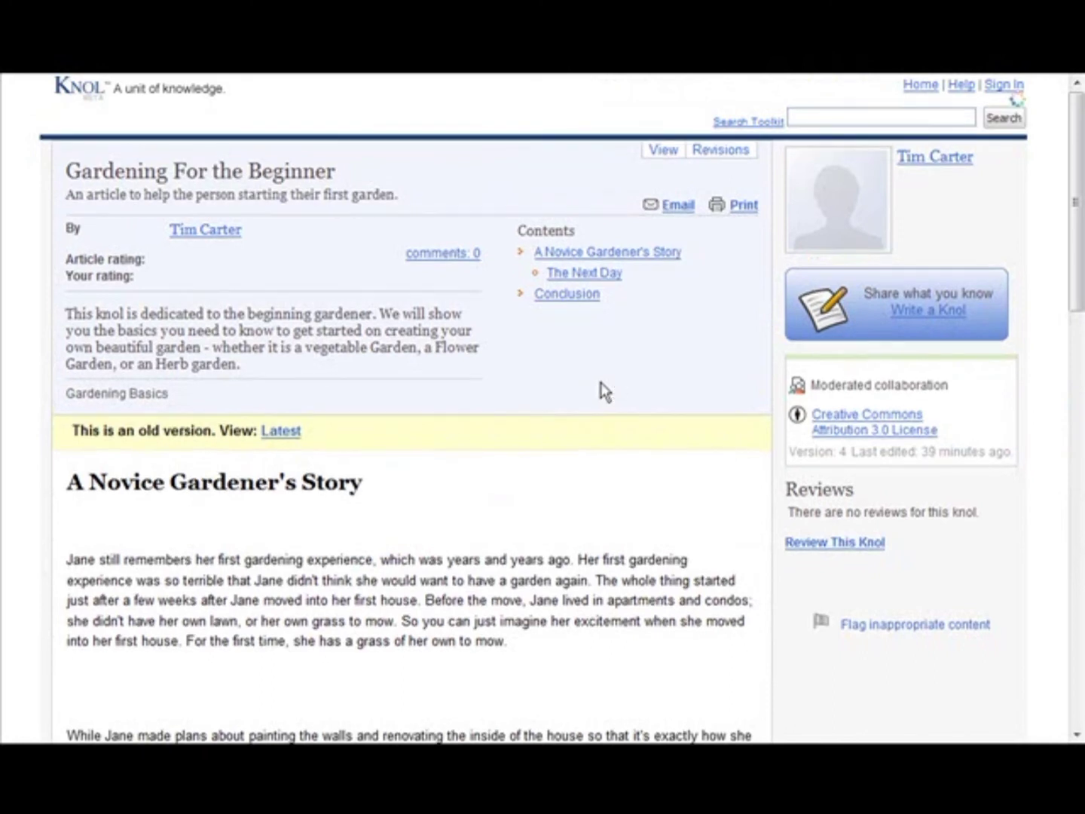
Step: Read through the current version of the "Gardening For the Beginner - Preparing Your Soil" knol and publish it
click(655, 149)
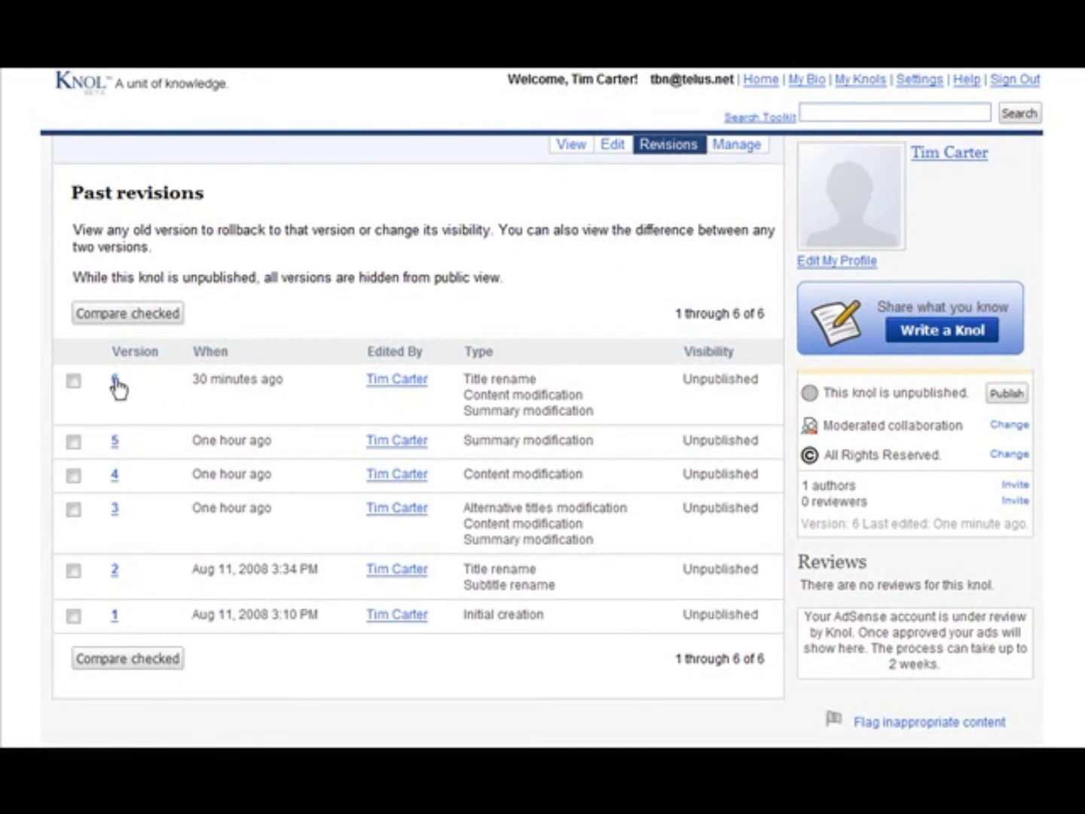
click(560, 146)
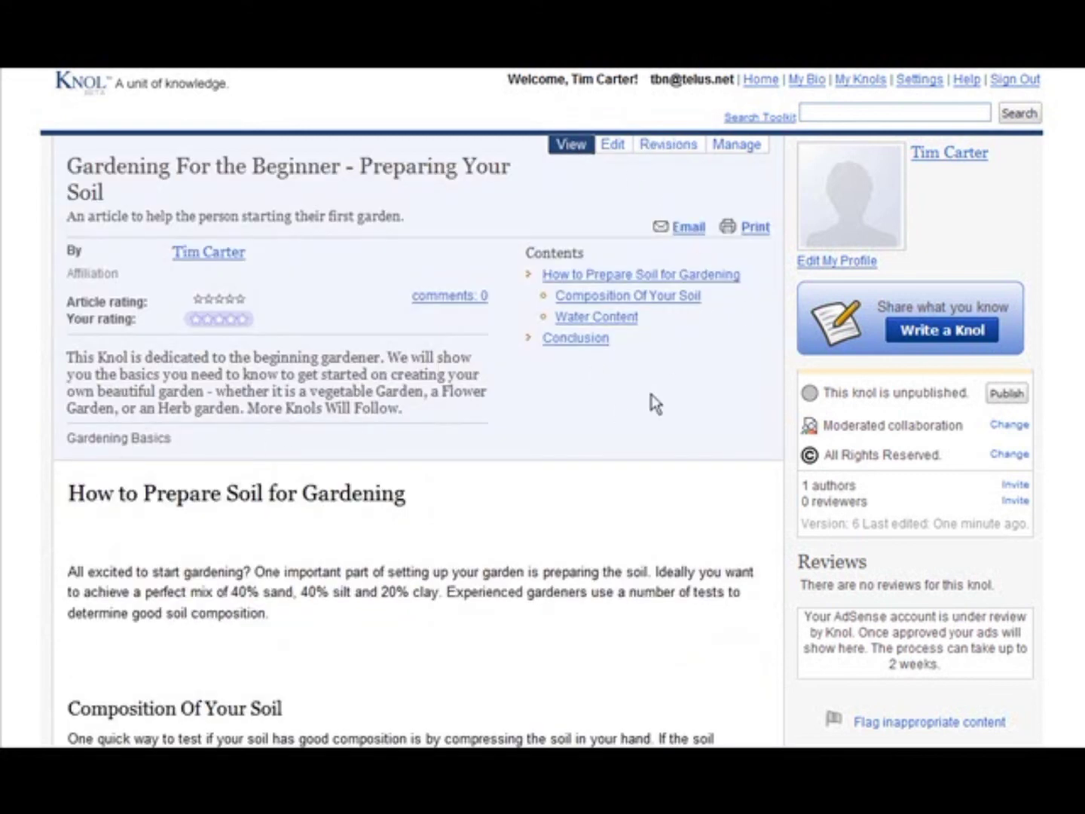
scroll(606, 399, down, 3)
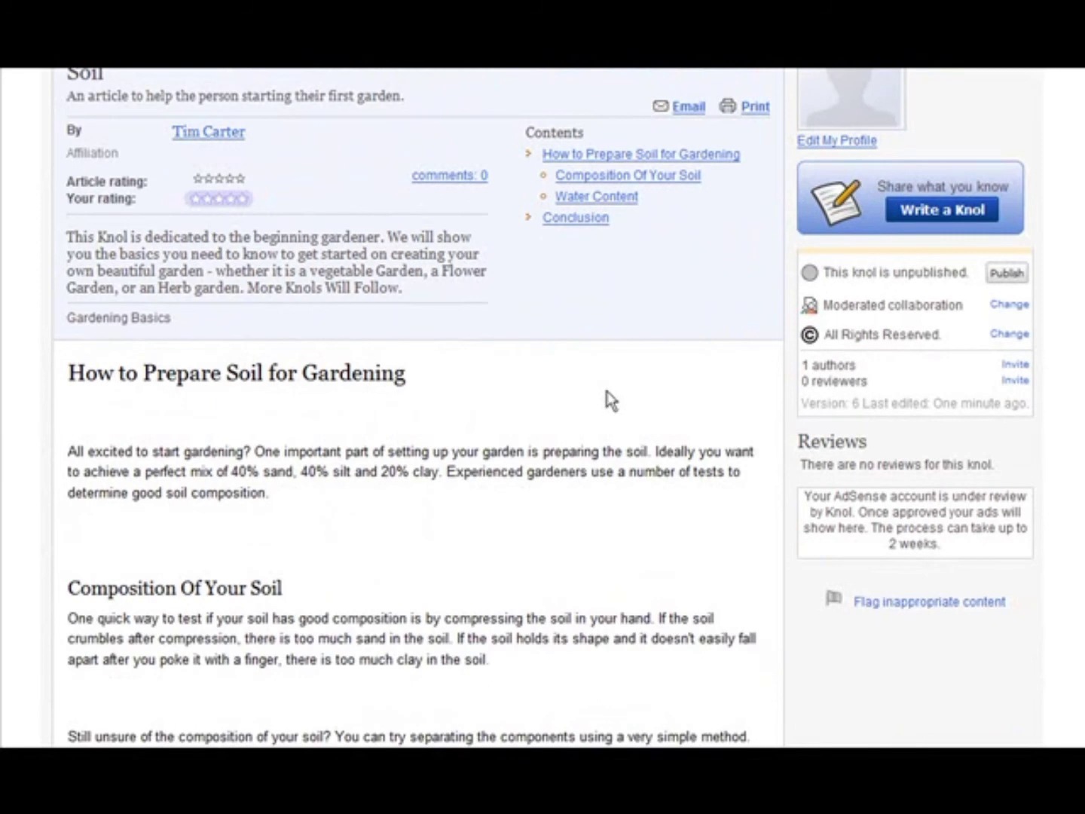
scroll(605, 390, up, 3)
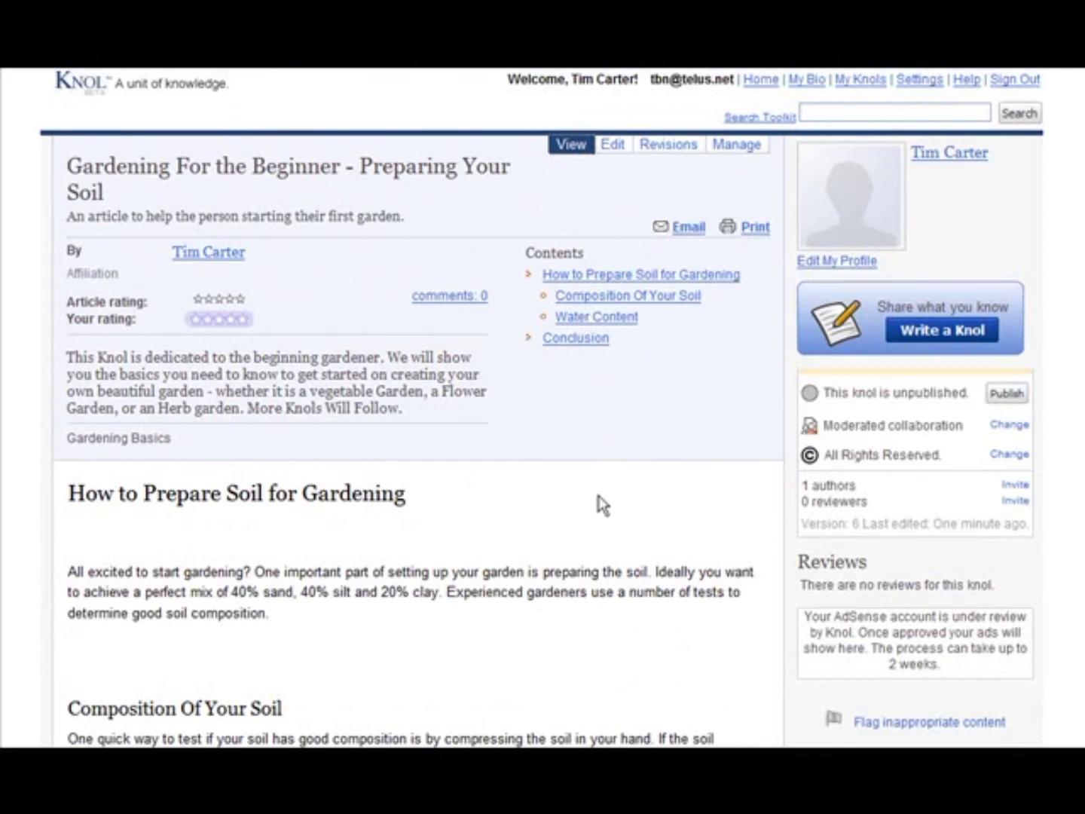
scroll(393, 497, down, 4)
scroll(324, 497, down, 13)
scroll(501, 485, up, 17)
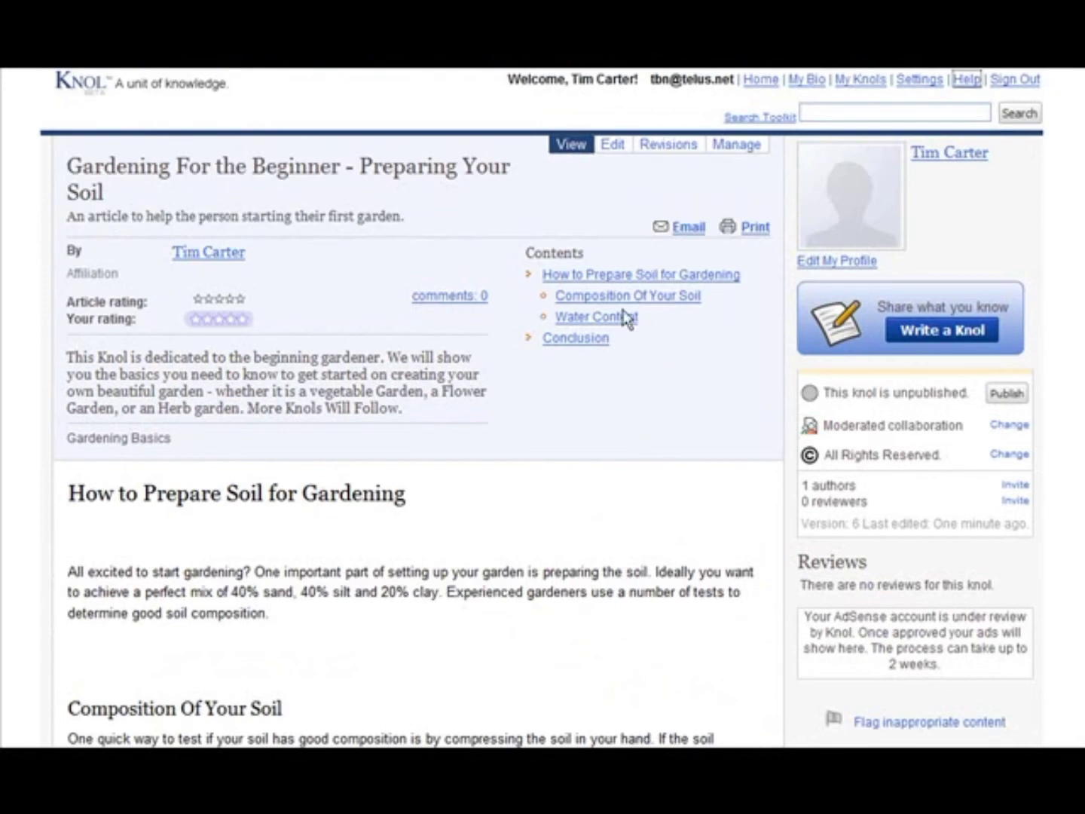
click(1012, 398)
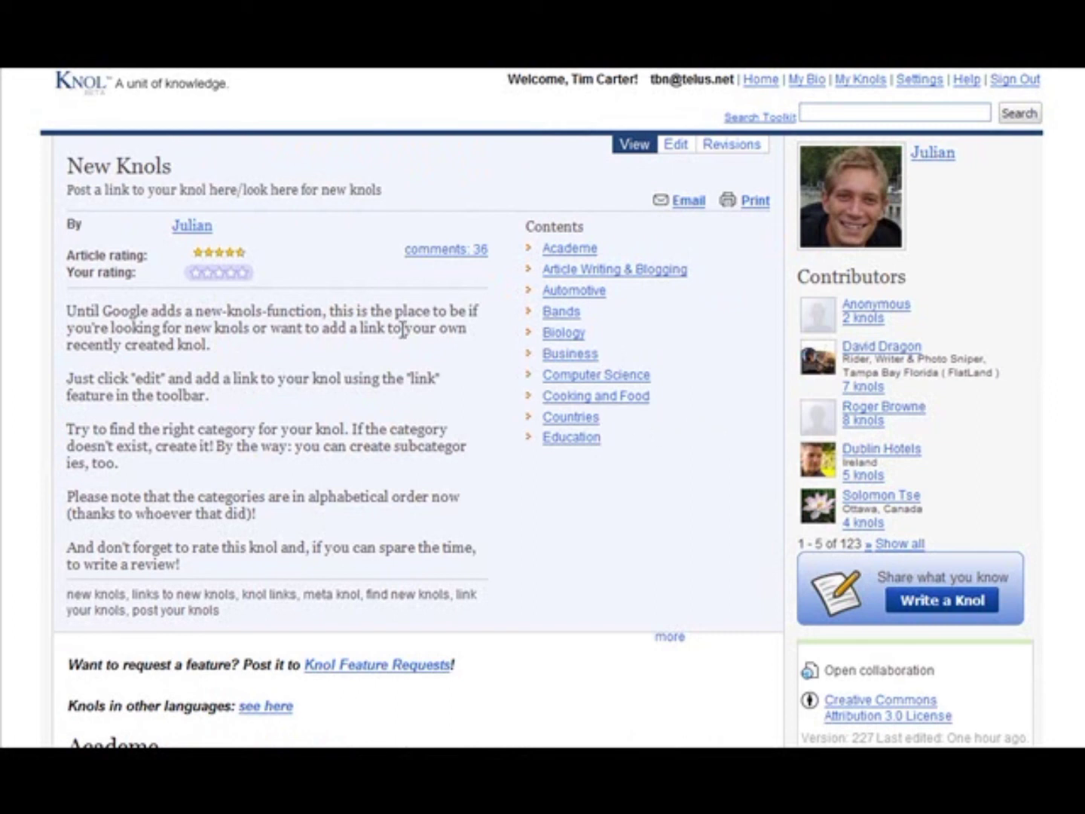
Step: Open the "New Knols" knol for editing and insert a "Gardening" category line directly above Health and Fitness
click(675, 147)
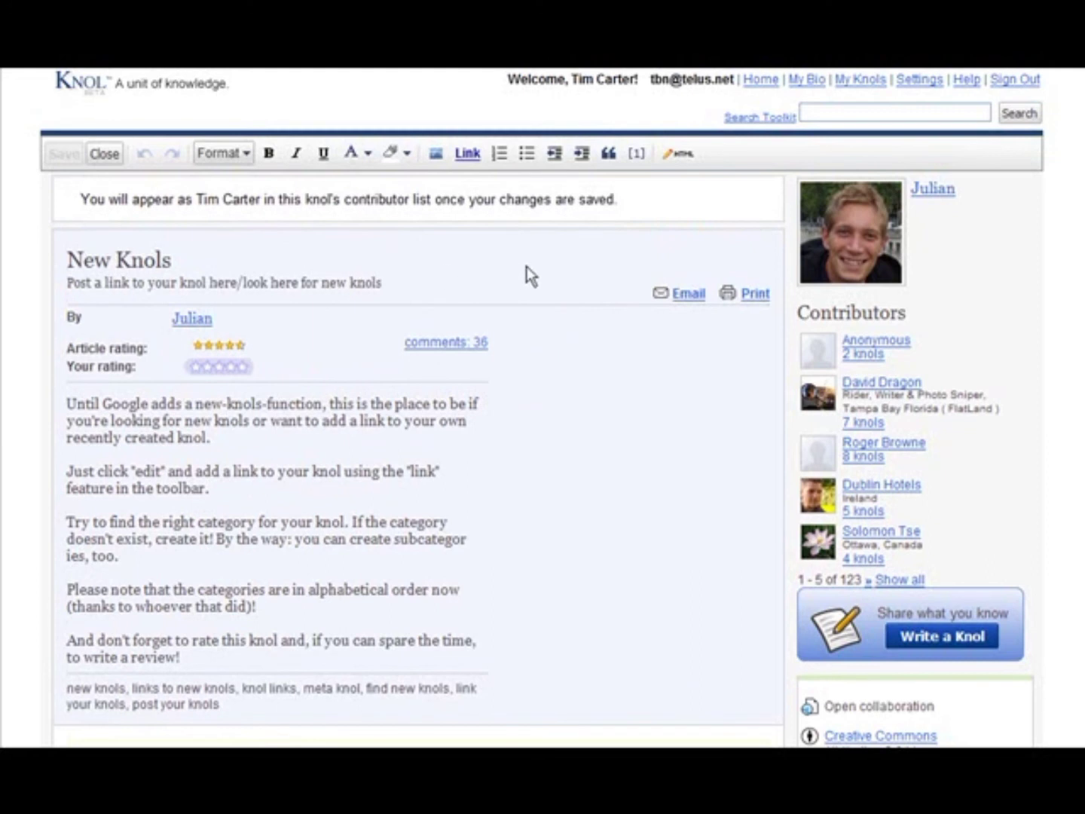
scroll(570, 263, down, 6)
scroll(673, 253, down, 1)
scroll(674, 253, down, 1)
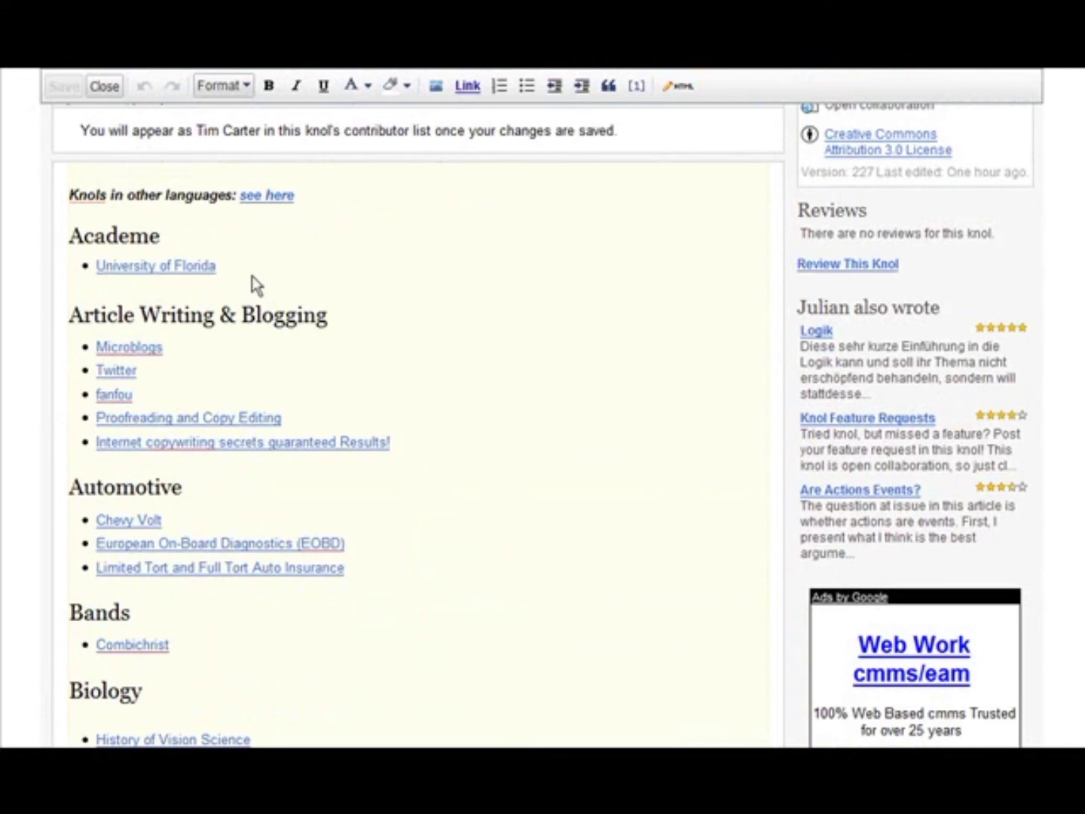
scroll(352, 272, down, 1)
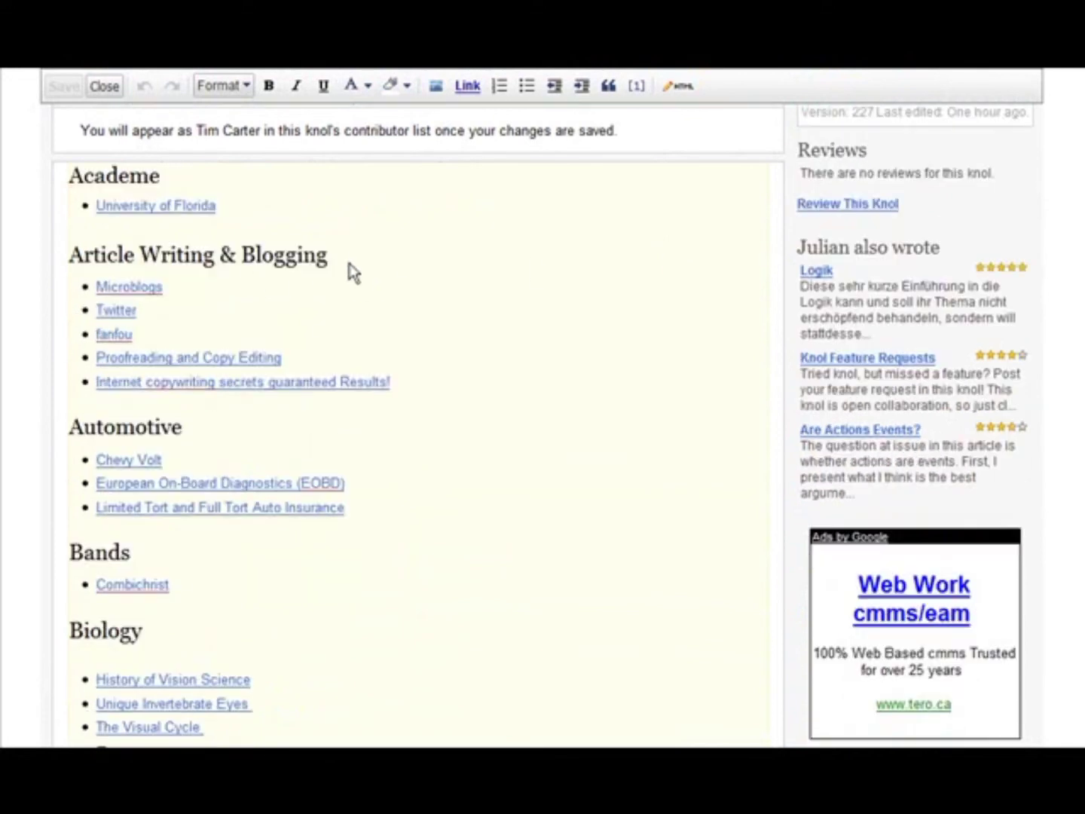
scroll(508, 269, up, 7)
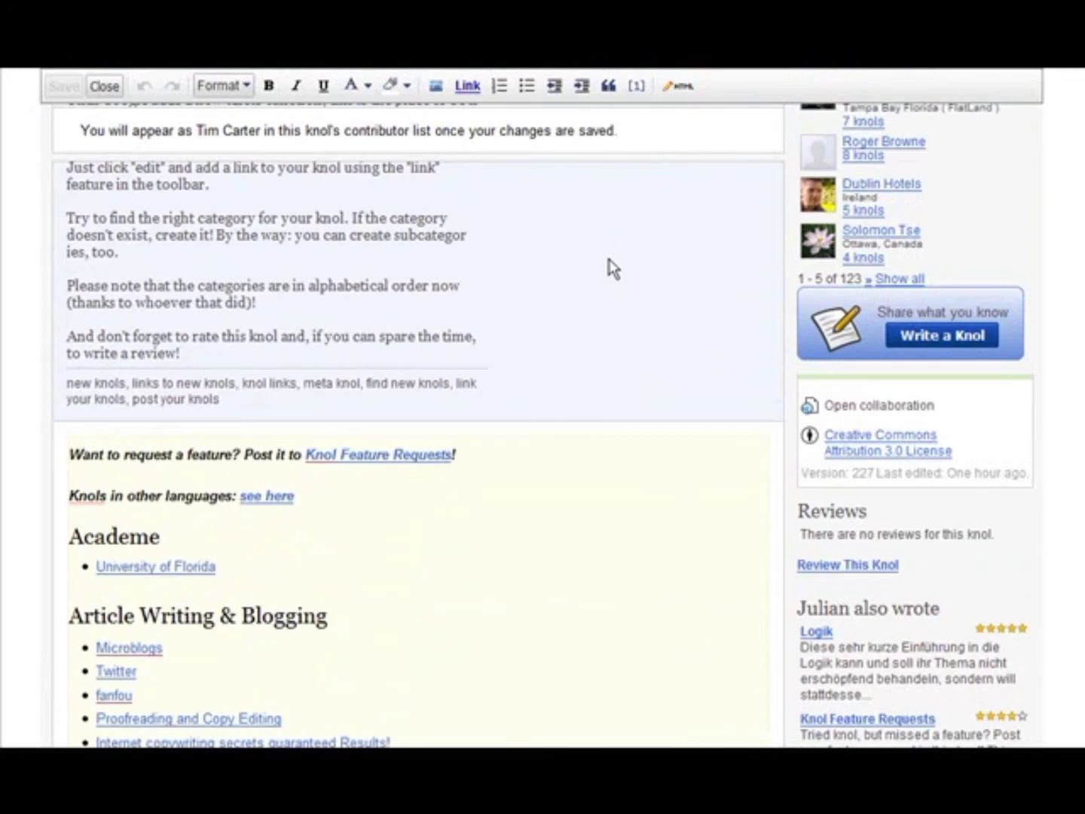
scroll(610, 264, down, 20)
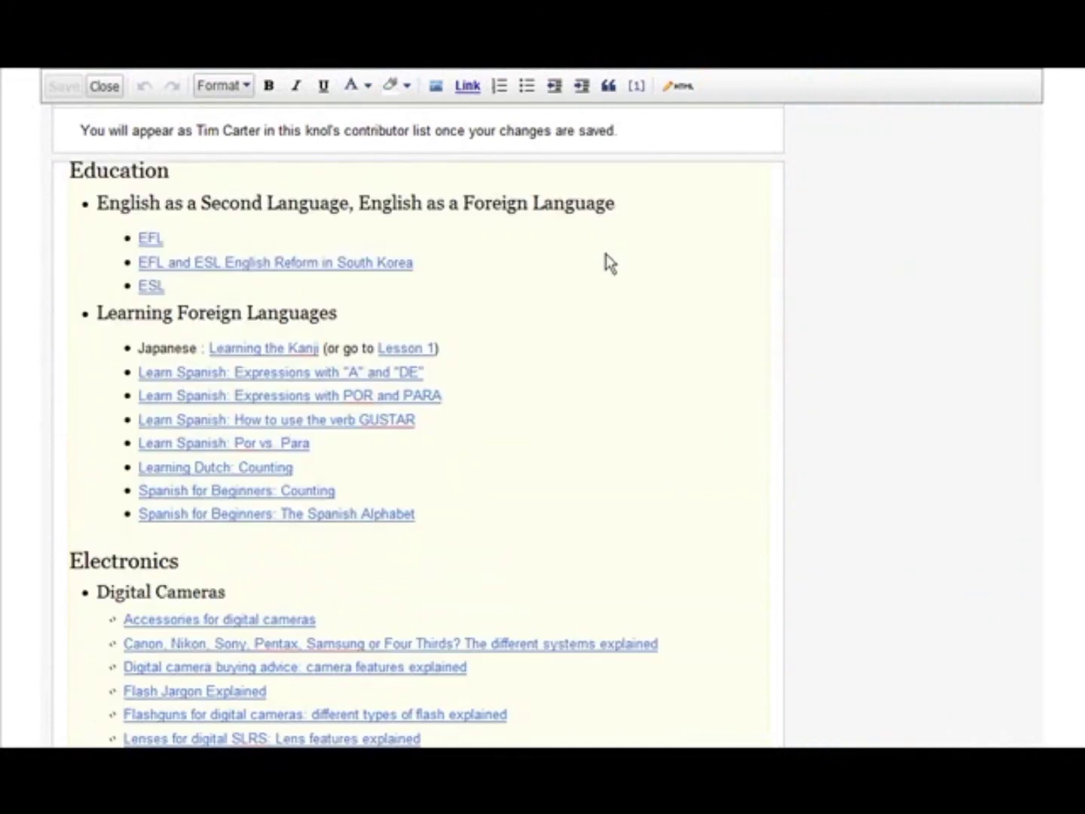
scroll(610, 263, down, 15)
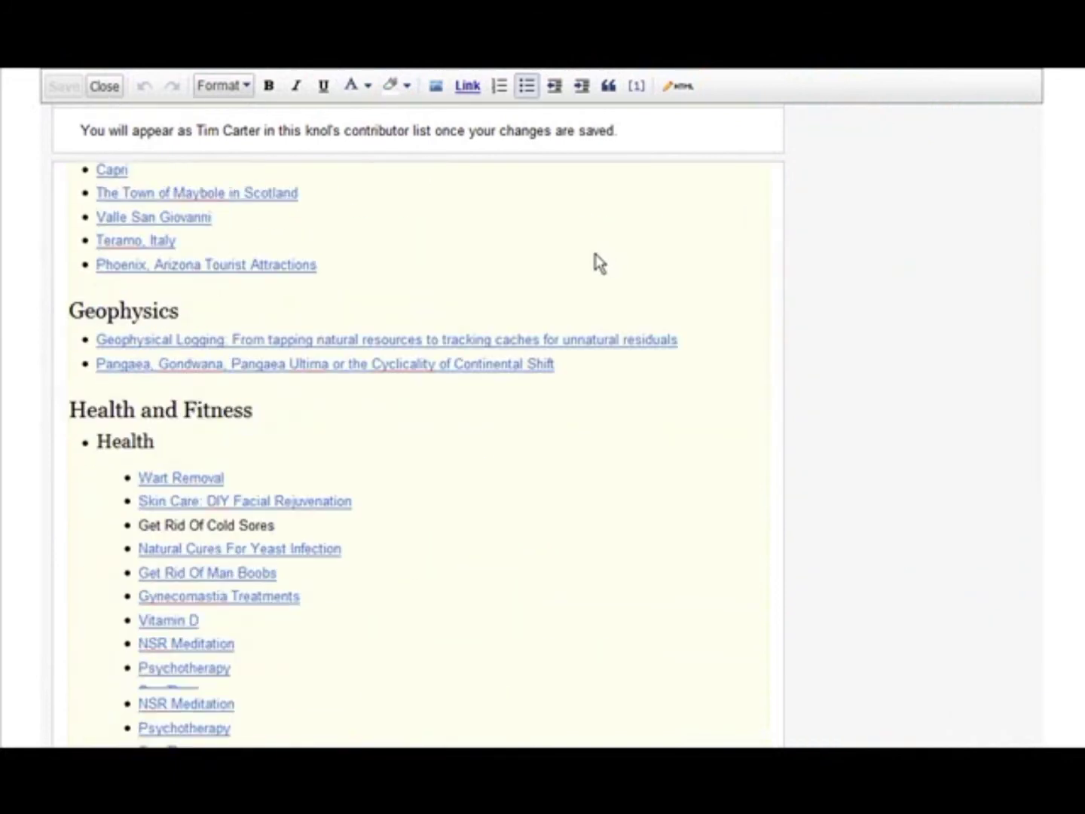
click(70, 289)
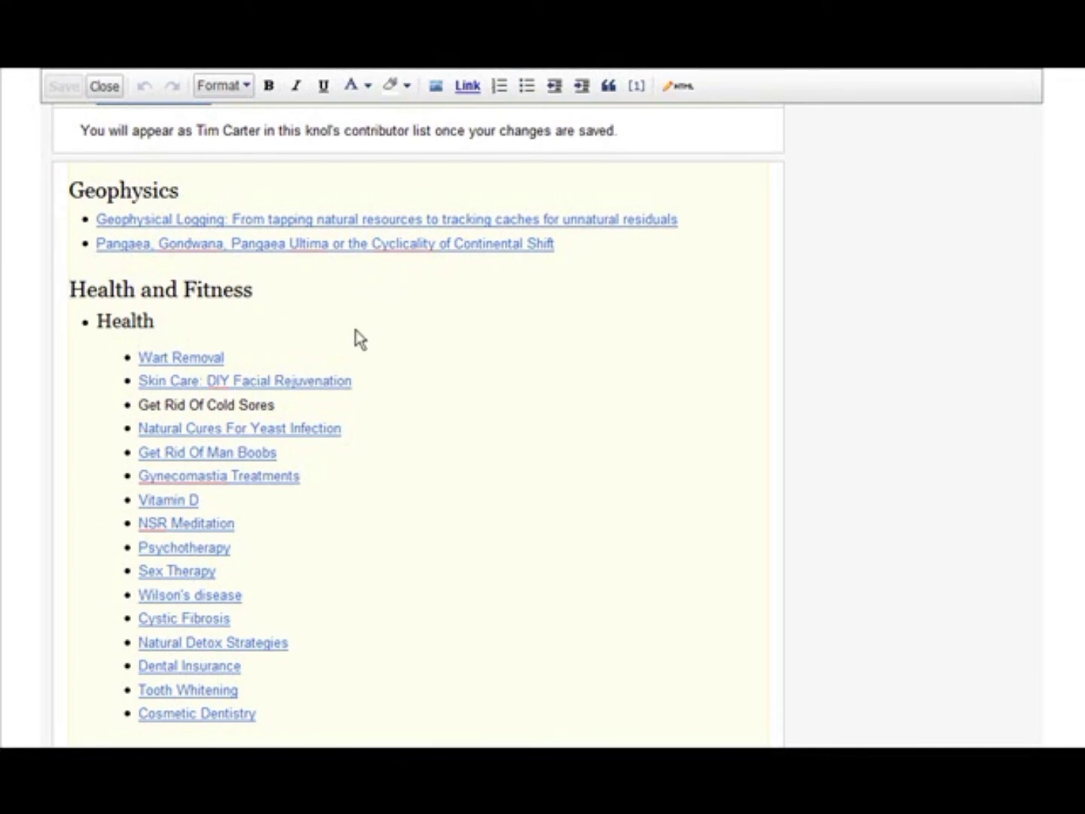
key(Return)
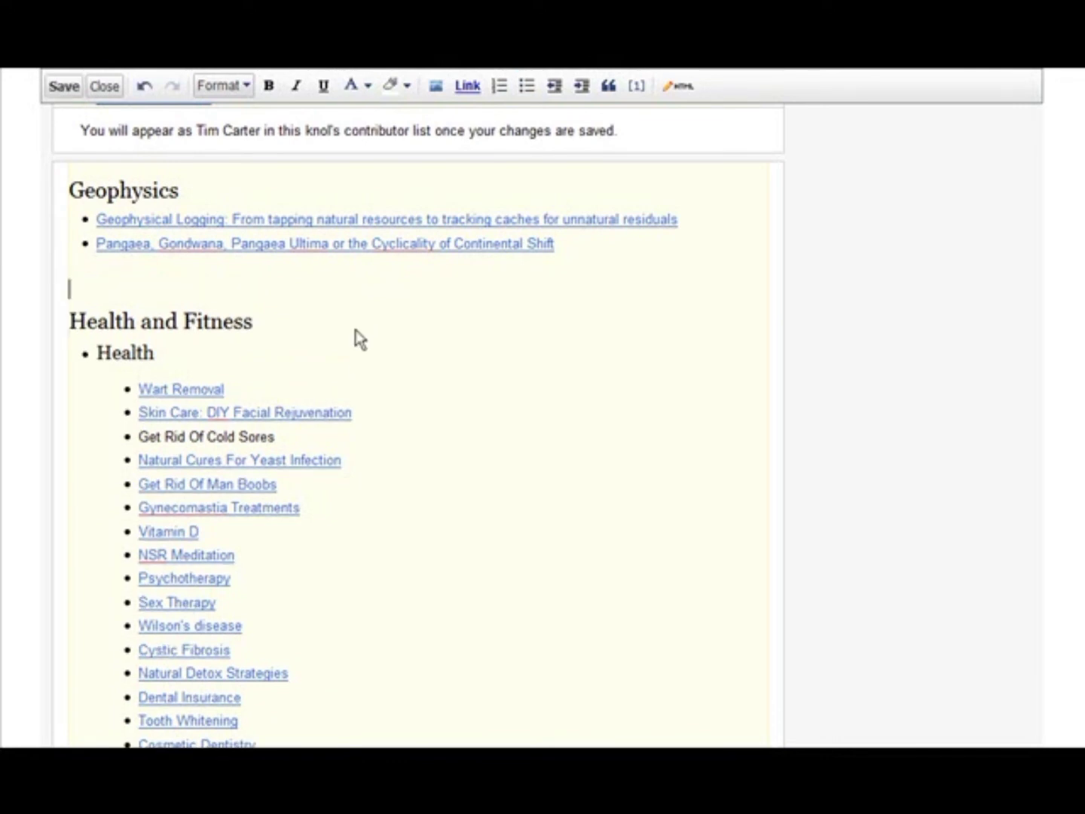
text(Gardening)
Step: Apply the Heading (H2) format to the new Gardening category line
scroll(356, 337, up, 1)
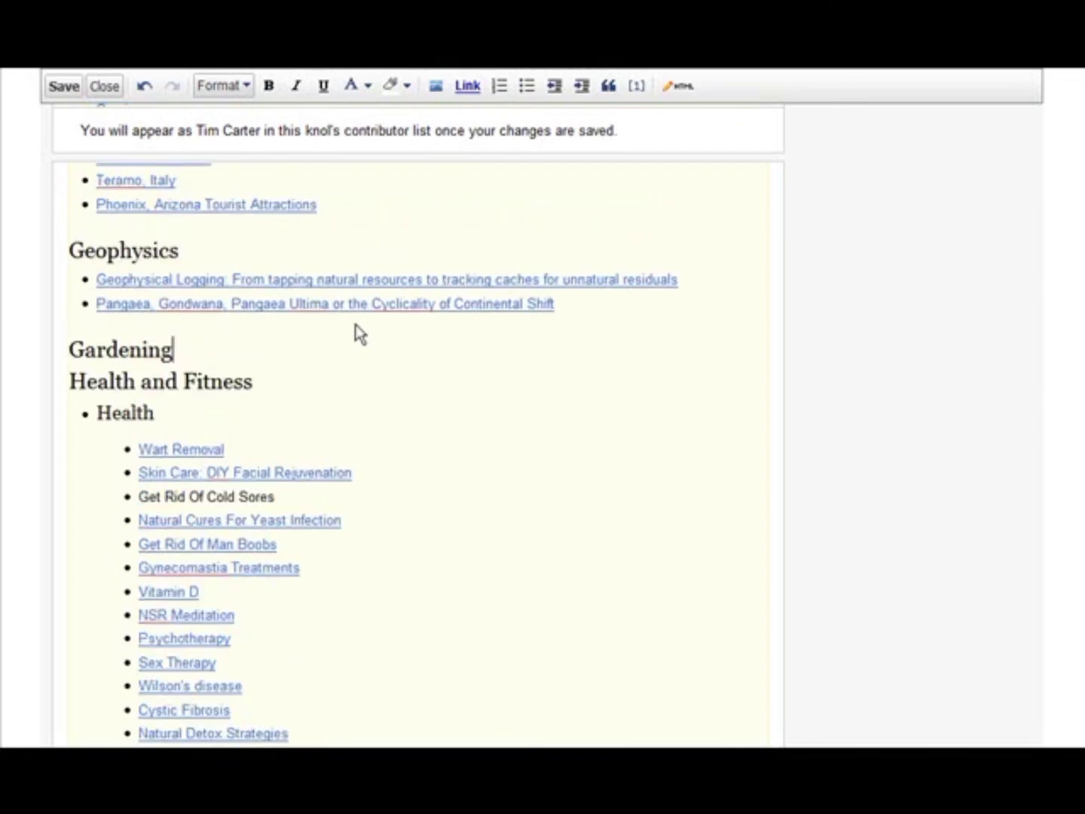
drag(69, 350, 162, 350)
scroll(923, 381, up, 15)
scroll(938, 335, up, 3)
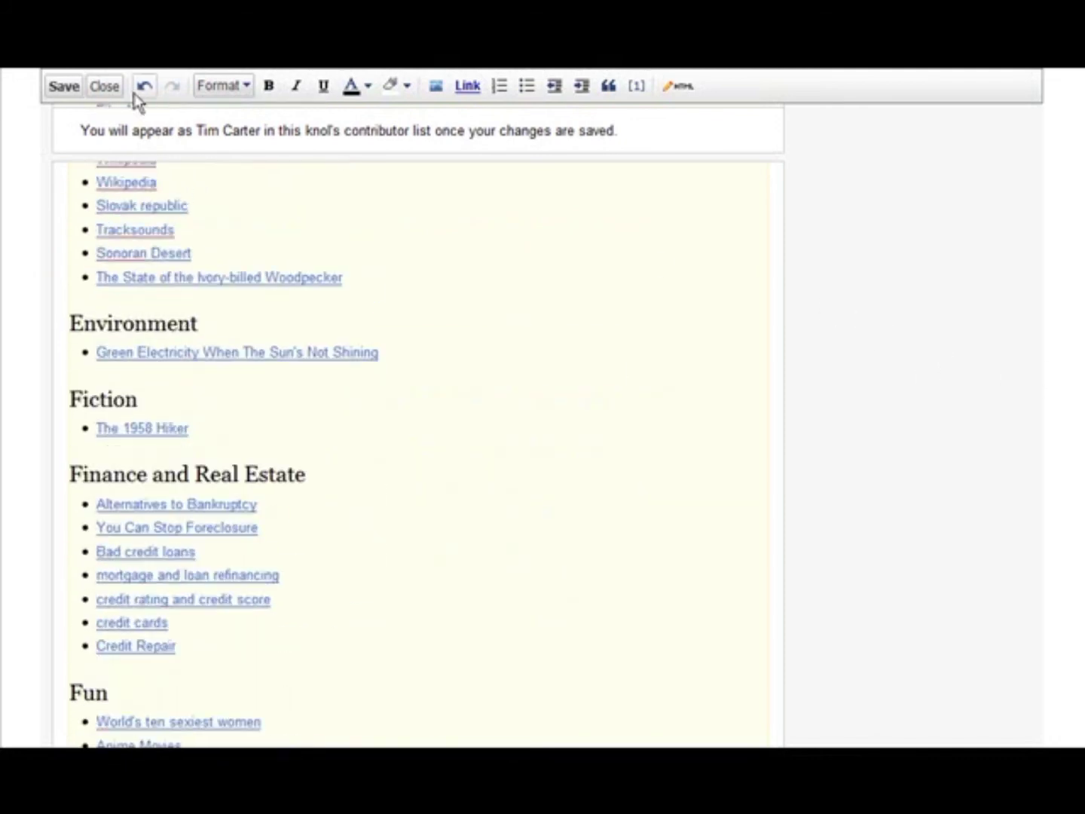
click(244, 89)
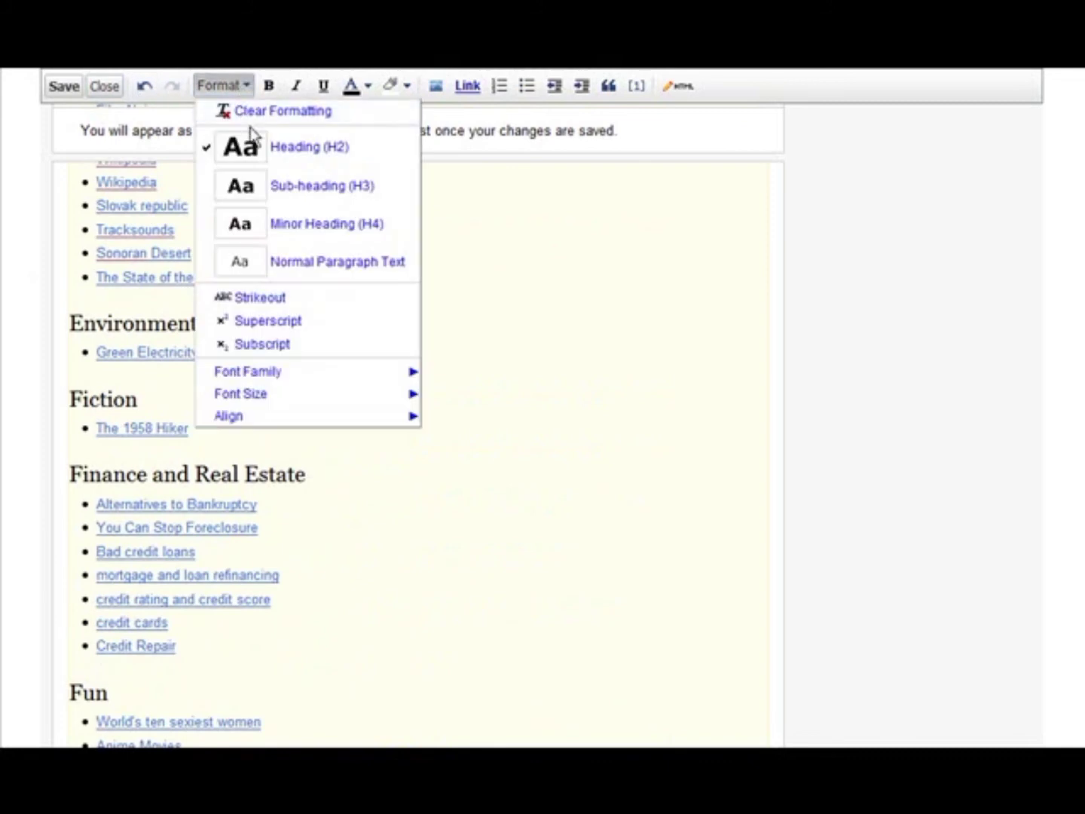
click(266, 155)
scroll(444, 316, down, 5)
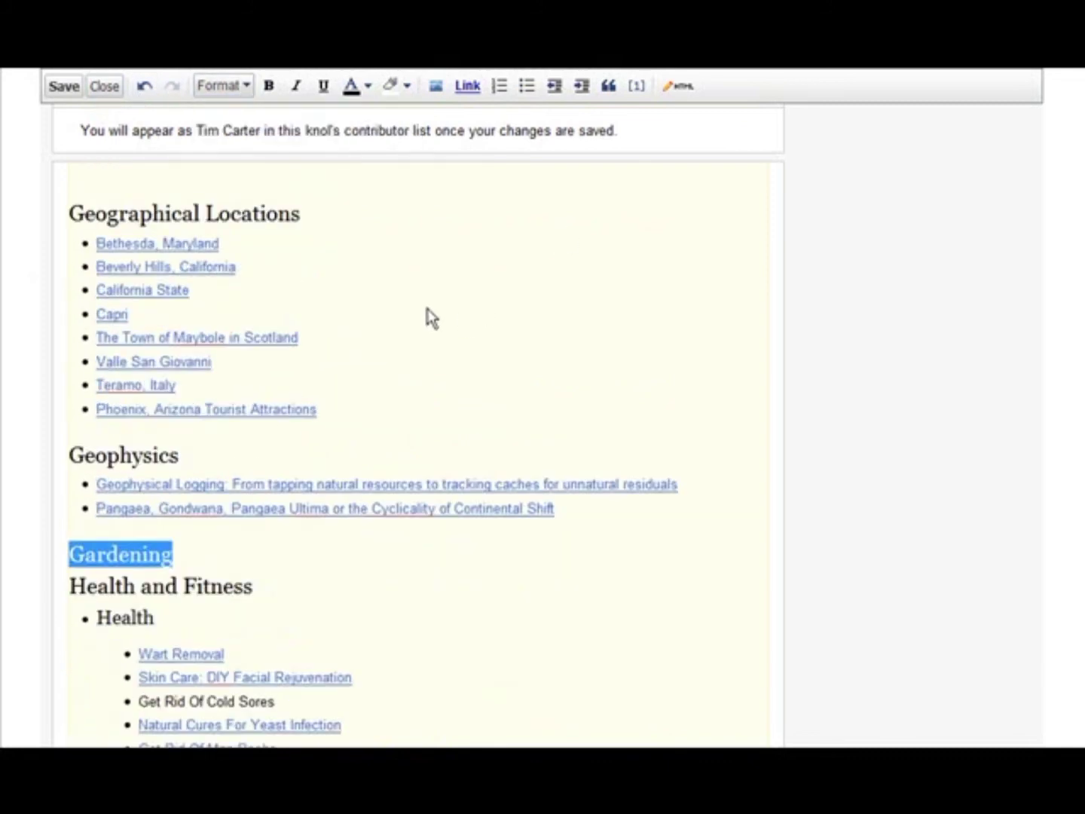
Step: Add a "Gardening For the Beginner - Preparing Your Soil" entry on its own line beneath the Gardening heading
click(226, 380)
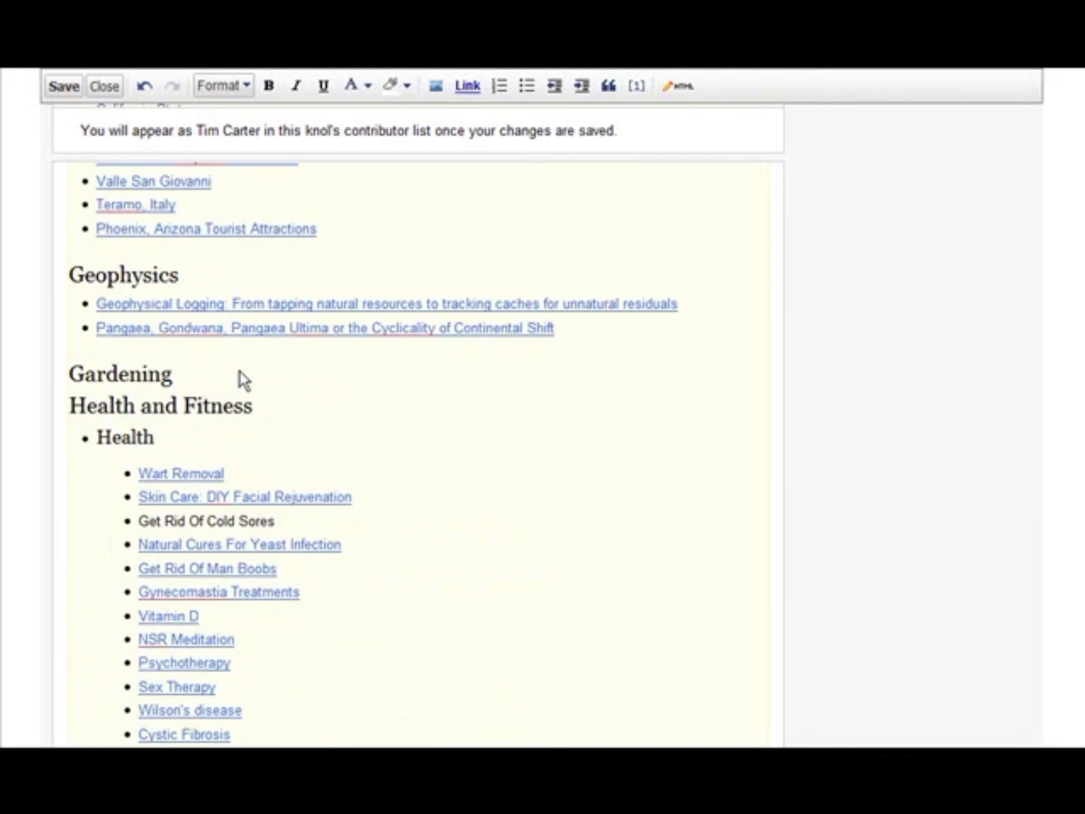
key(Return)
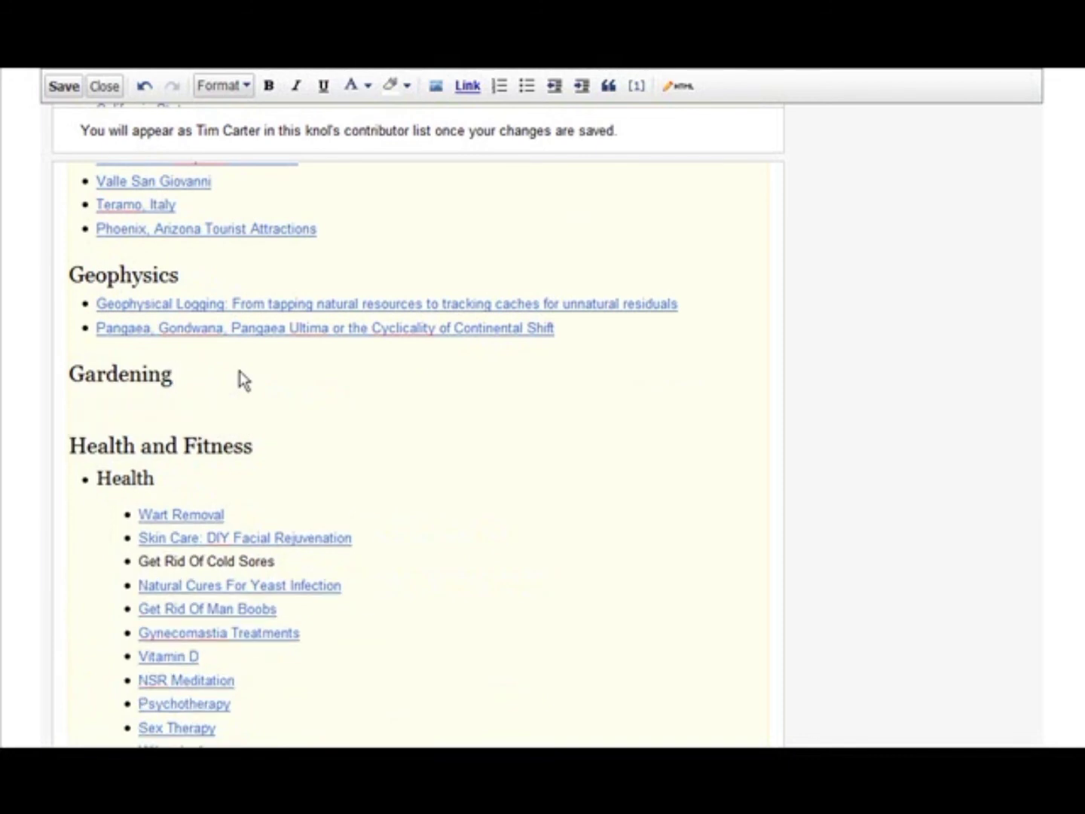
key(Delete)
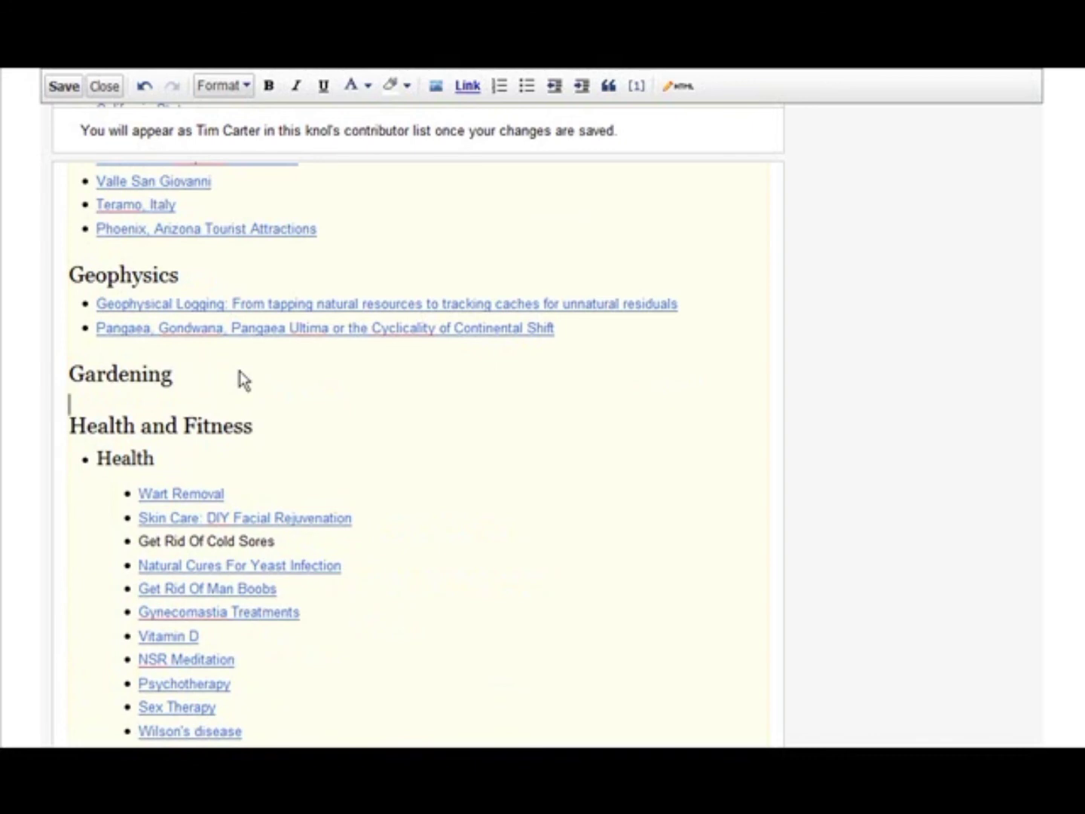
text(Gardening For the Beginner - Preparing Your Soil)
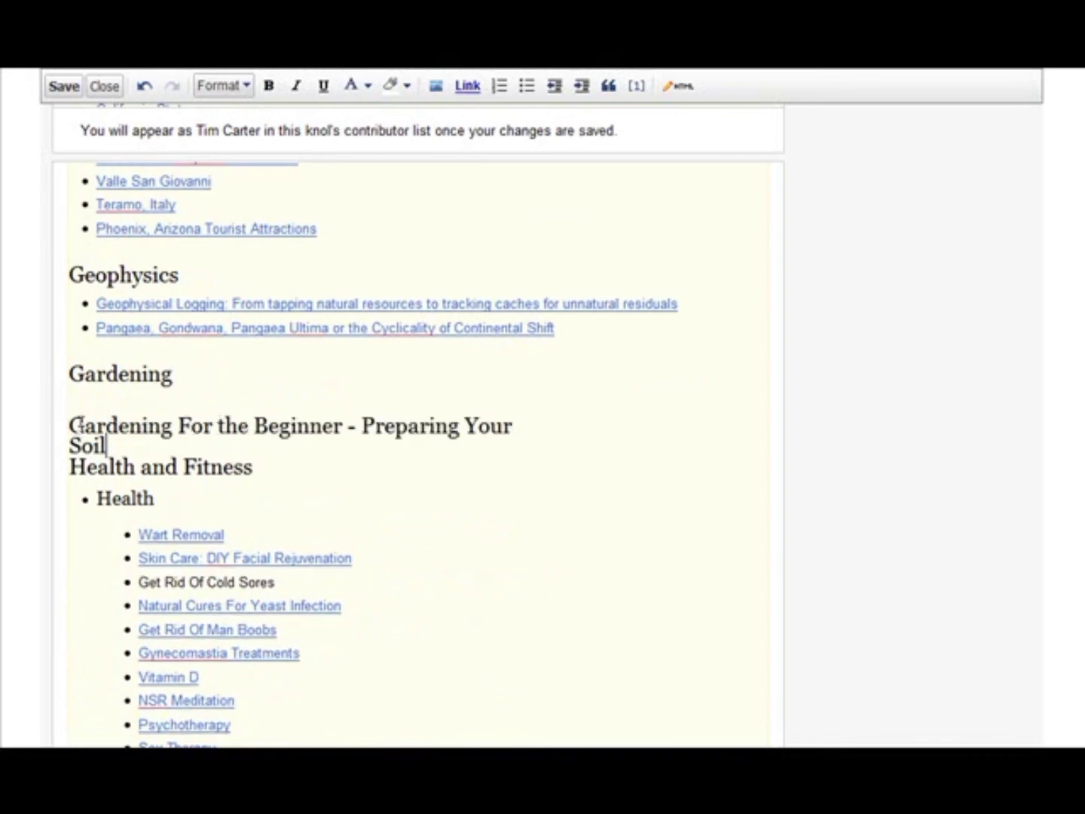
Step: Format the new gardening knol entry as Normal Paragraph Text
drag(69, 426, 116, 448)
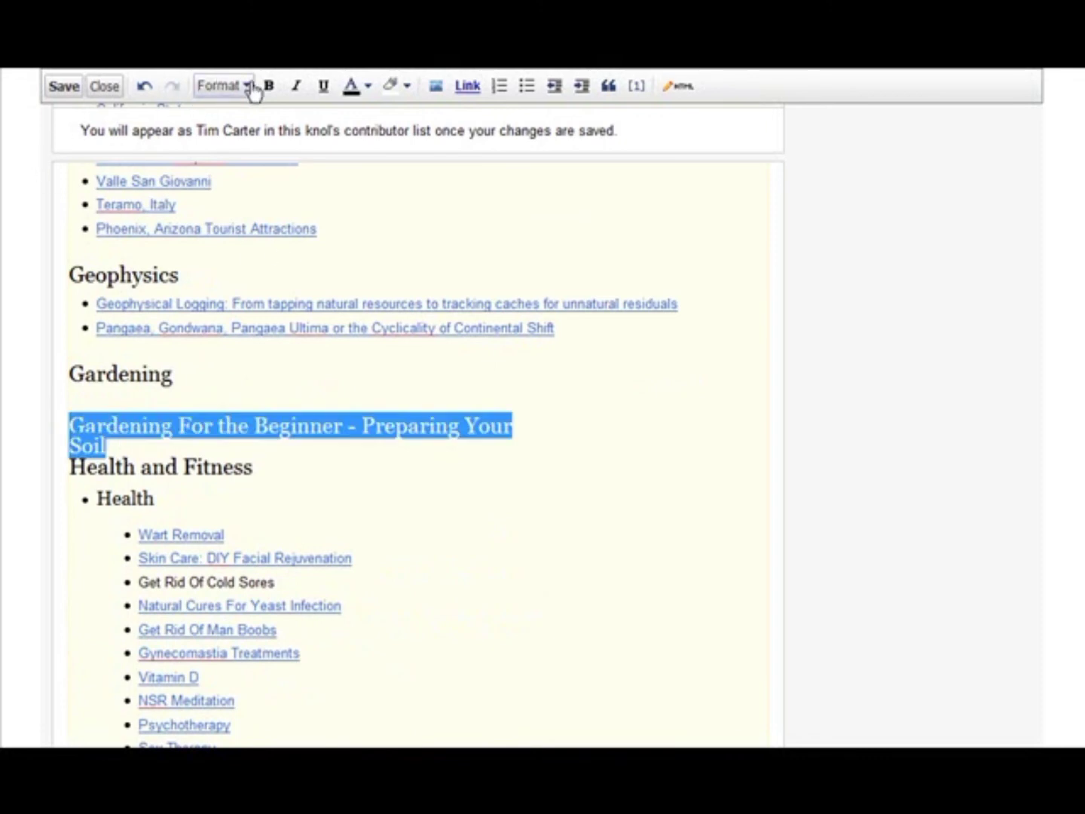
click(245, 86)
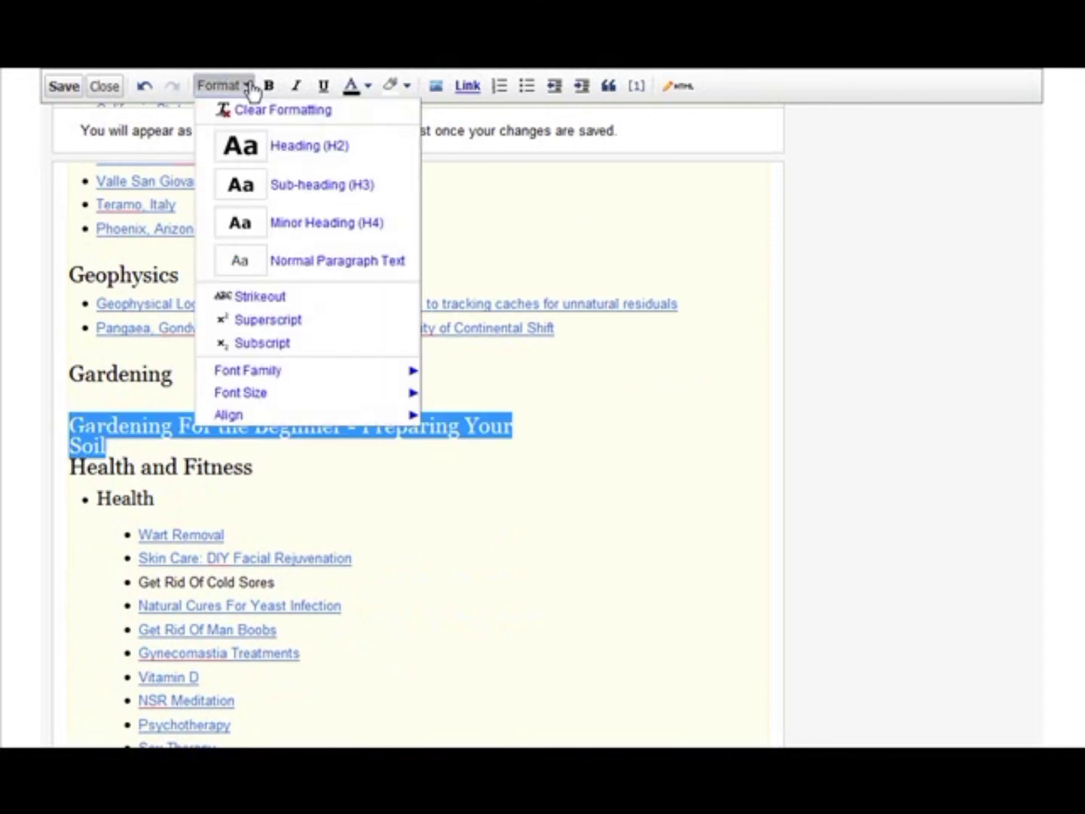
click(335, 261)
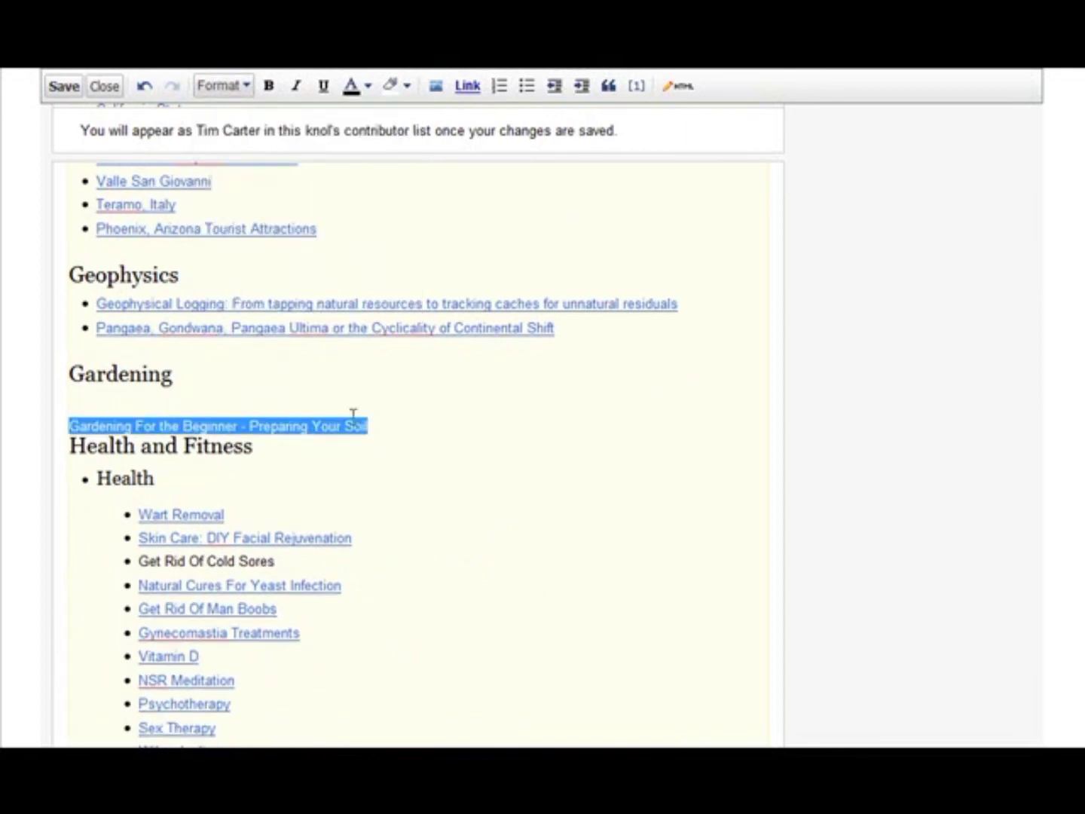
click(369, 408)
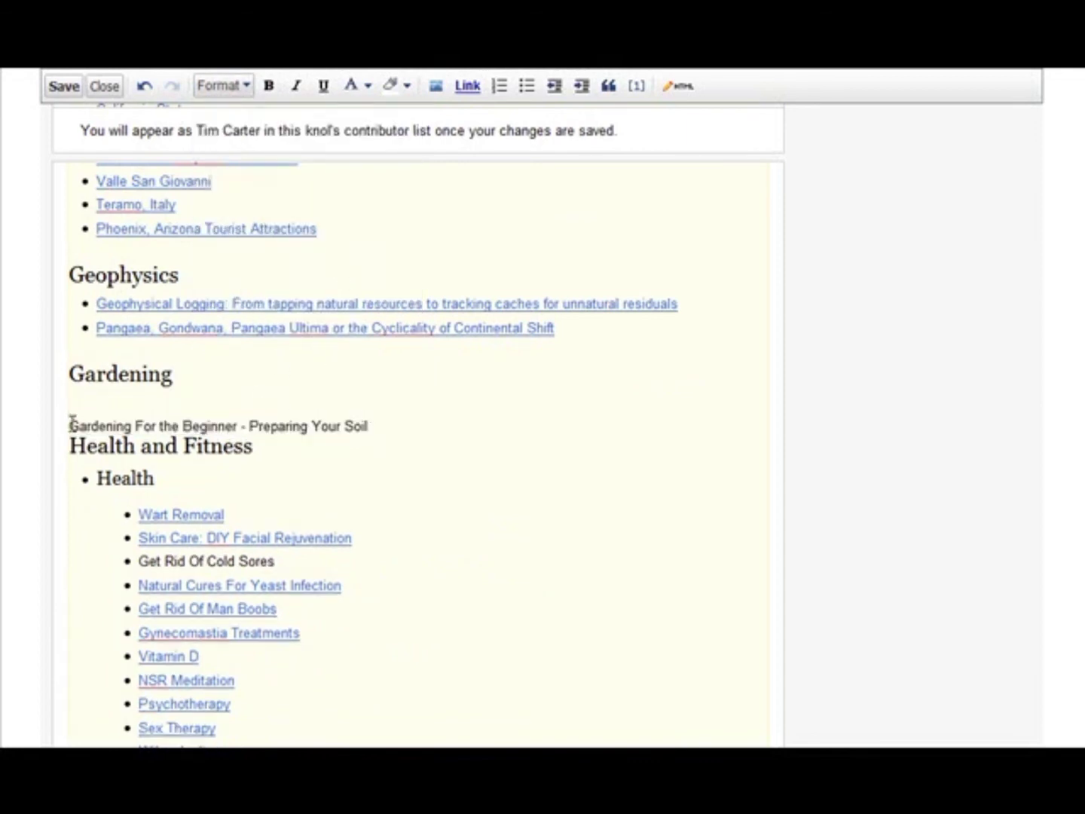
Step: Copy the web address of the published "Gardening For the Beginner - Preparing Your Soil" knol from its page
drag(69, 423, 376, 437)
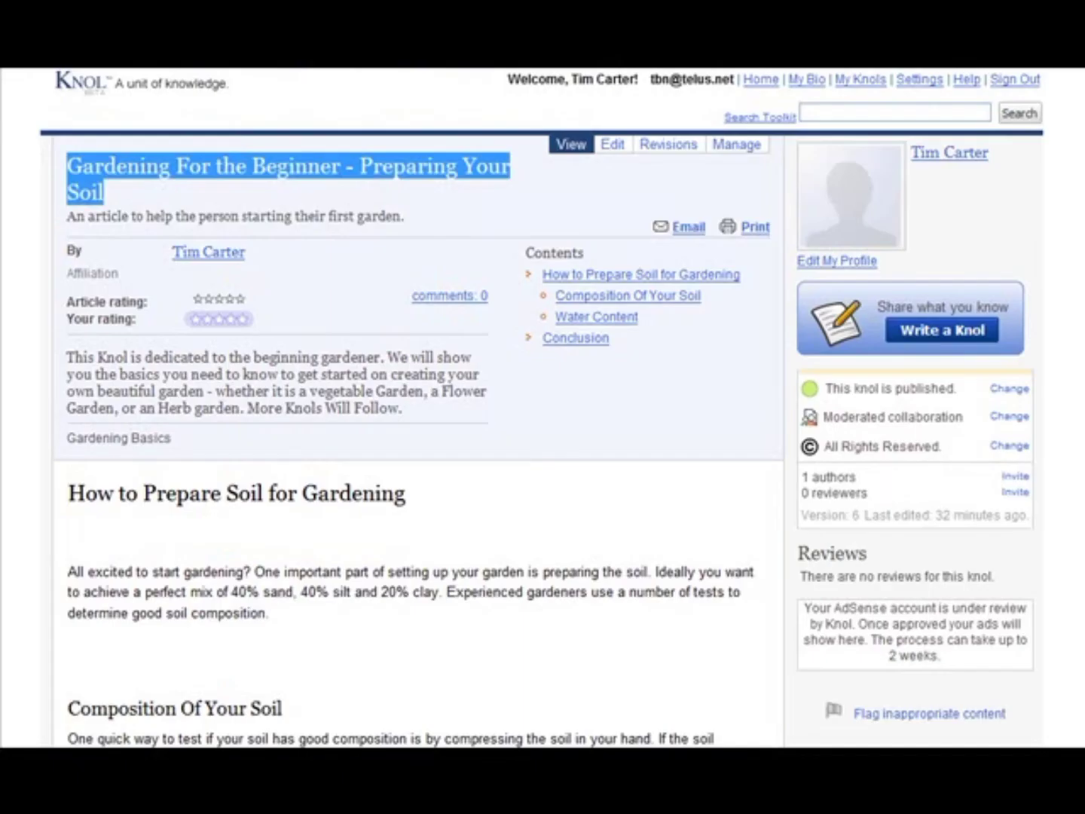
click(496, 70)
right_click(496, 69)
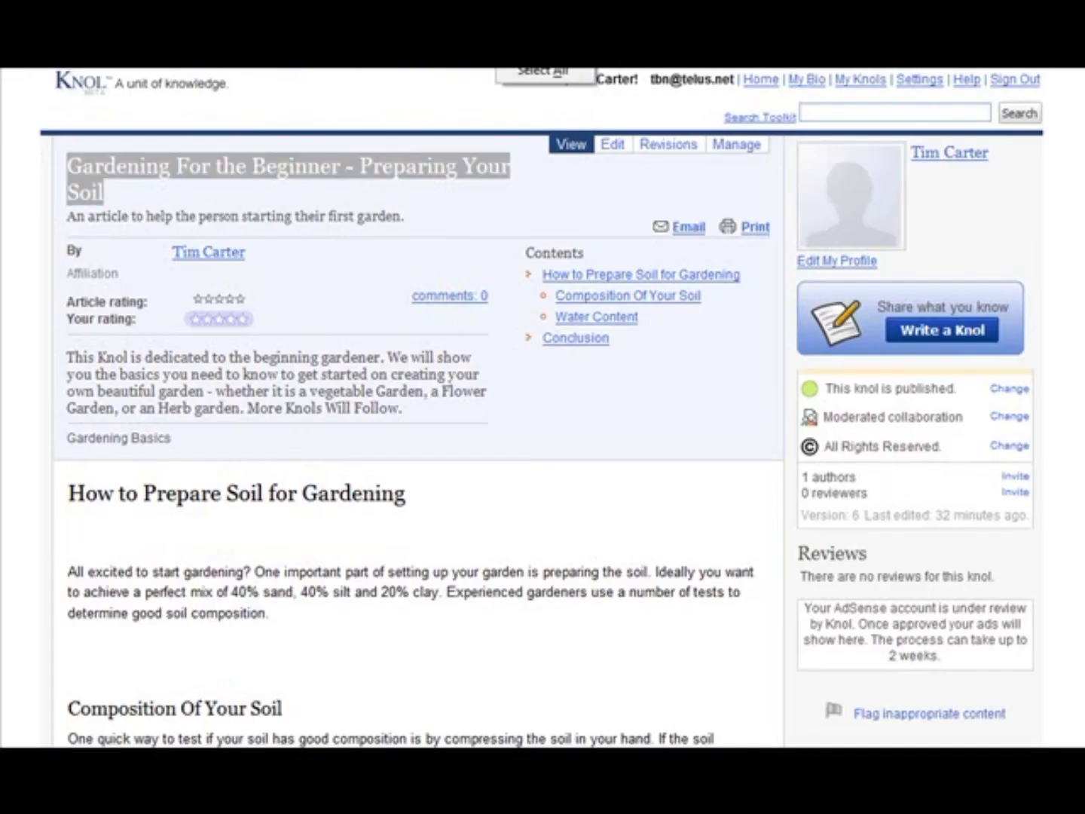
click(528, 70)
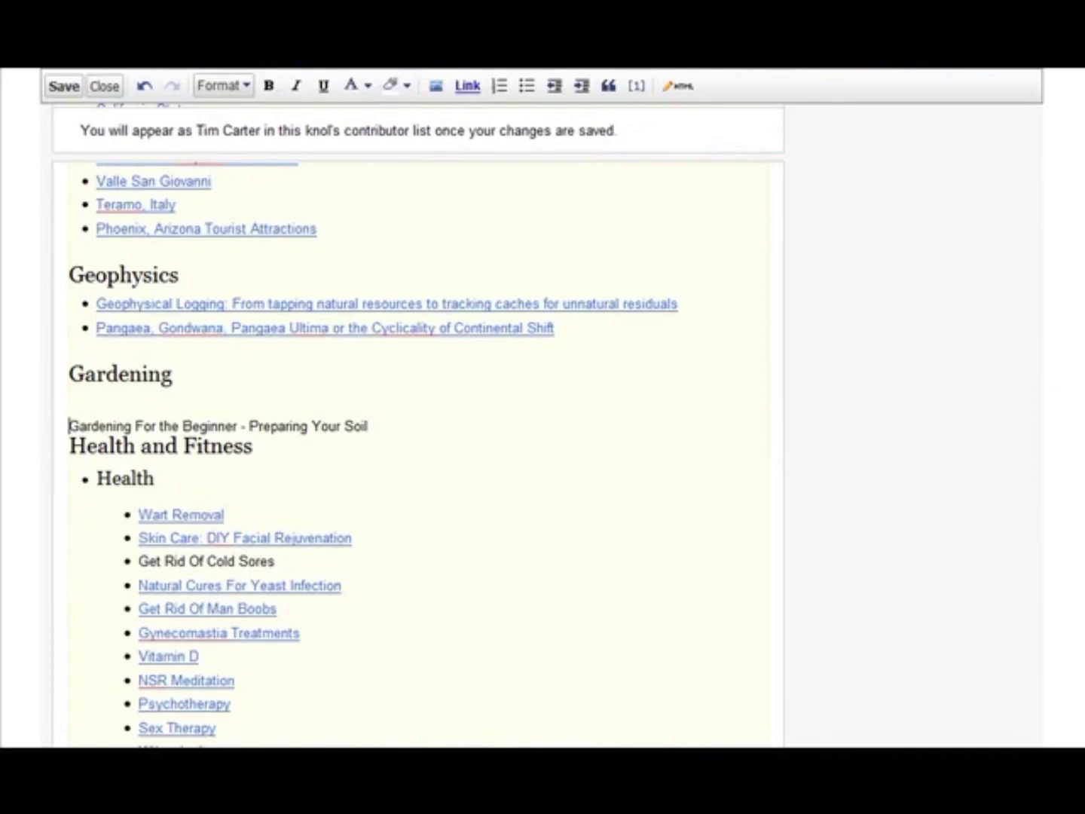
Step: Link the "Gardening For the Beginner - Preparing Your Soil" entry in the directory to the knol's copied web address
drag(68, 423, 389, 432)
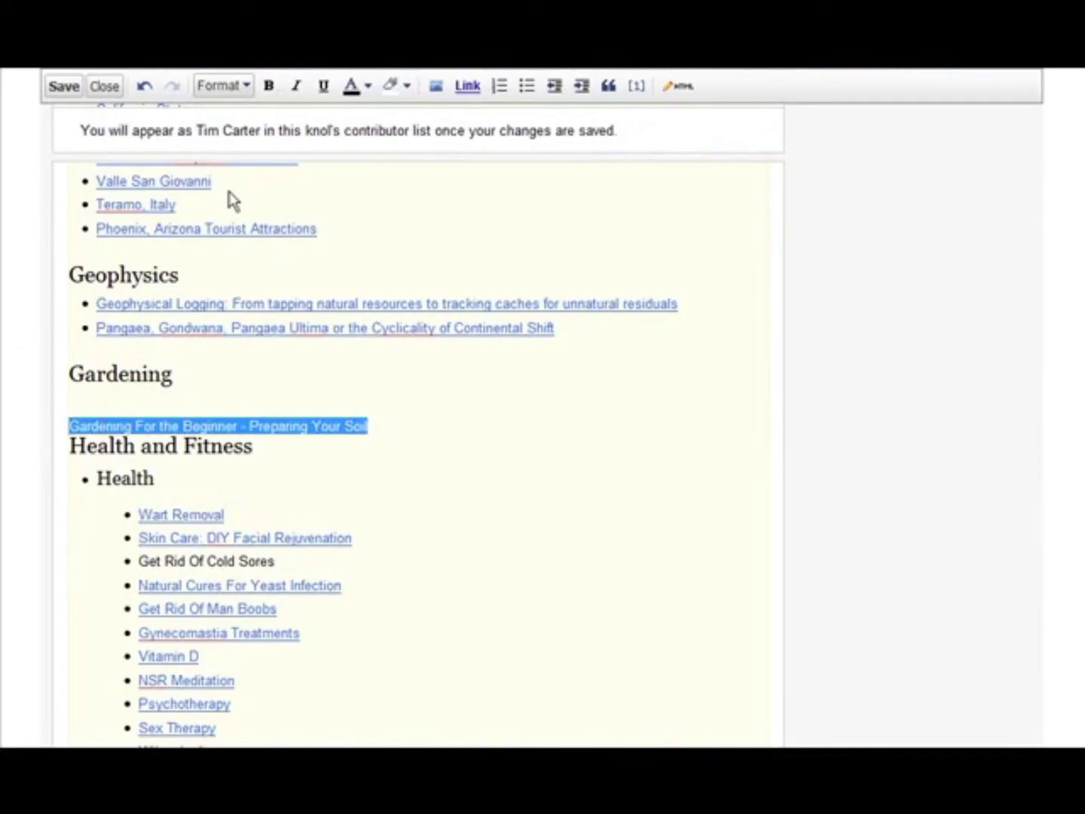
click(465, 88)
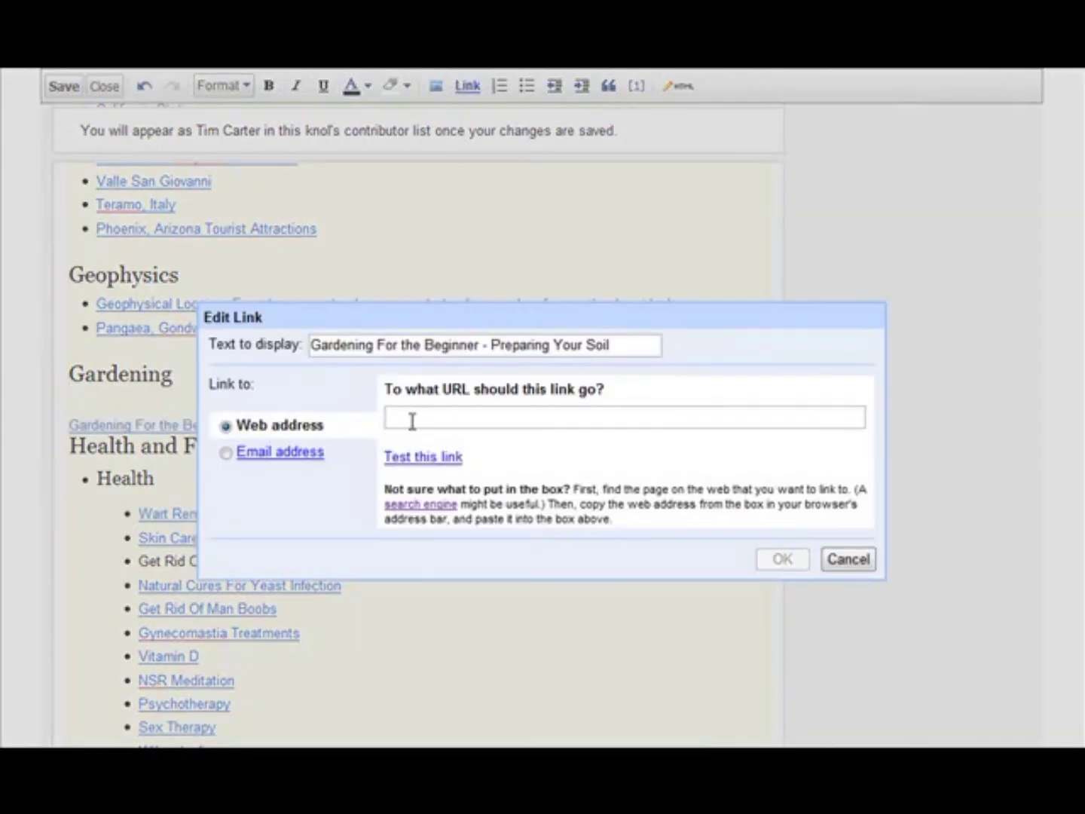
text(http://knol.google.com/k/tim-carter/gardening-for-the-beginner-preparing/2eizgpnn2xcoc/2?locale=en#view)
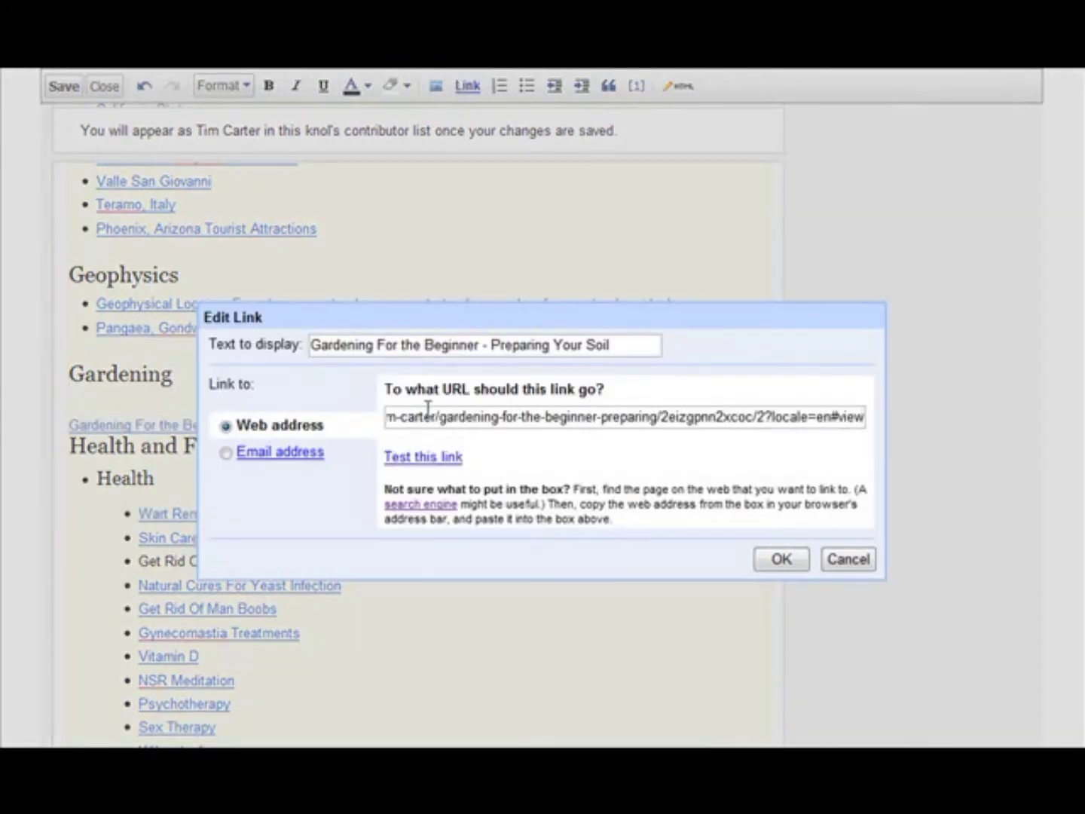
click(782, 559)
click(441, 359)
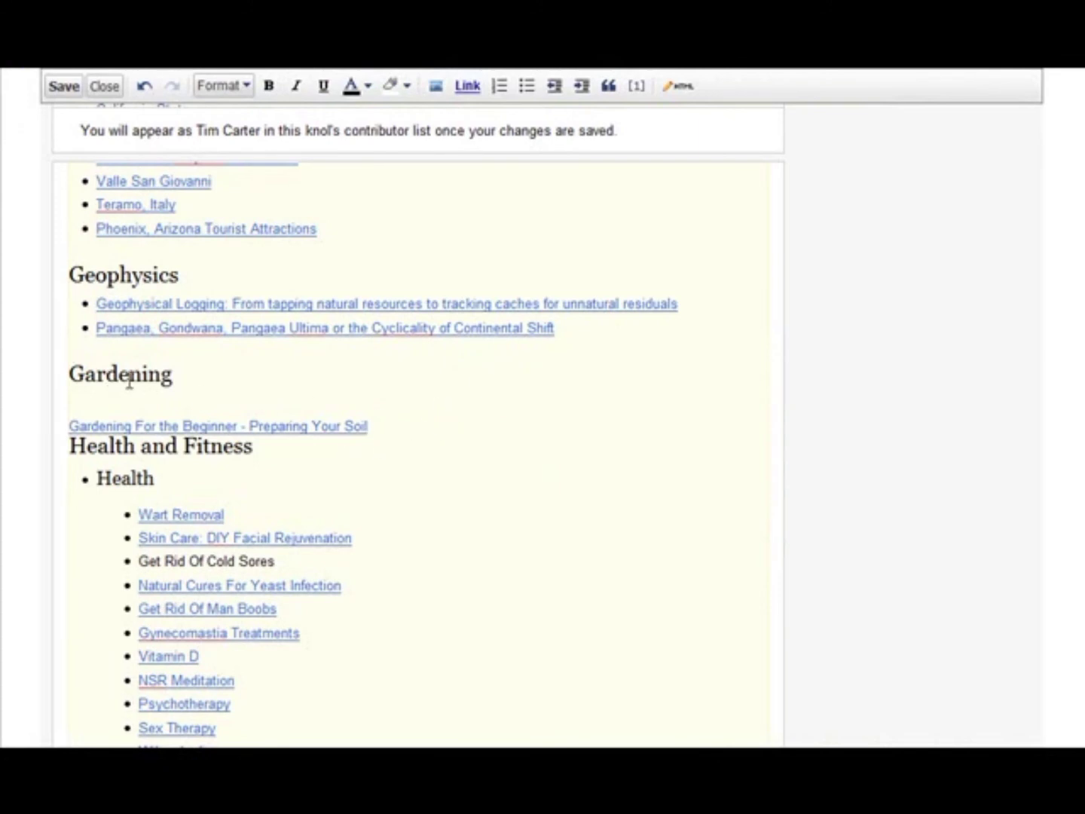
Step: Insert a blank line above Health and Fitness and turn the linked gardening entry into a bulleted list item
click(69, 446)
key(Return)
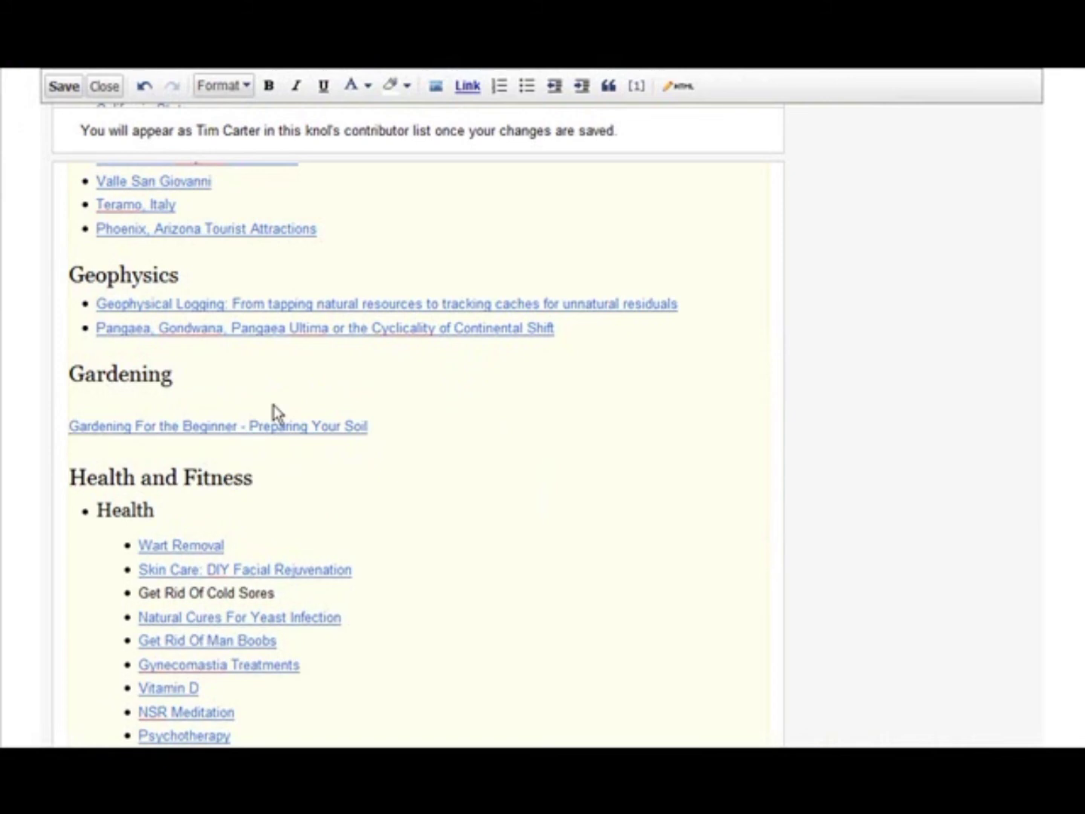
click(76, 424)
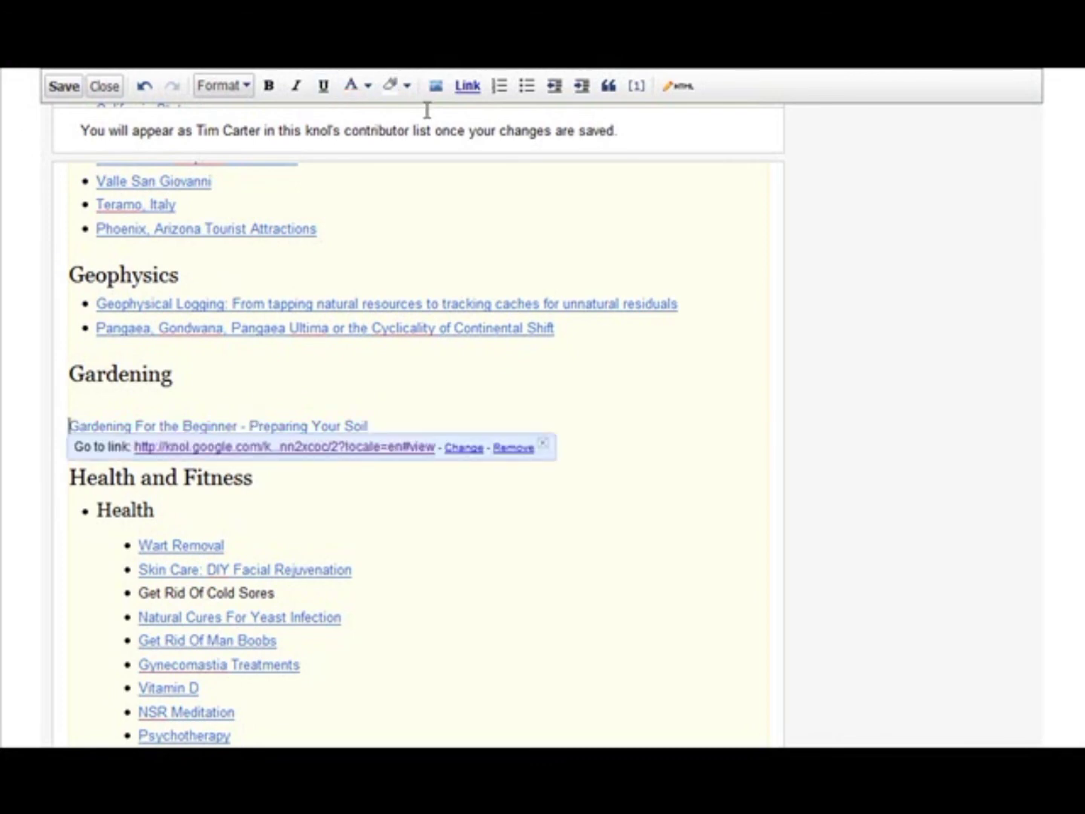
scroll(701, 217, up, 1)
click(527, 86)
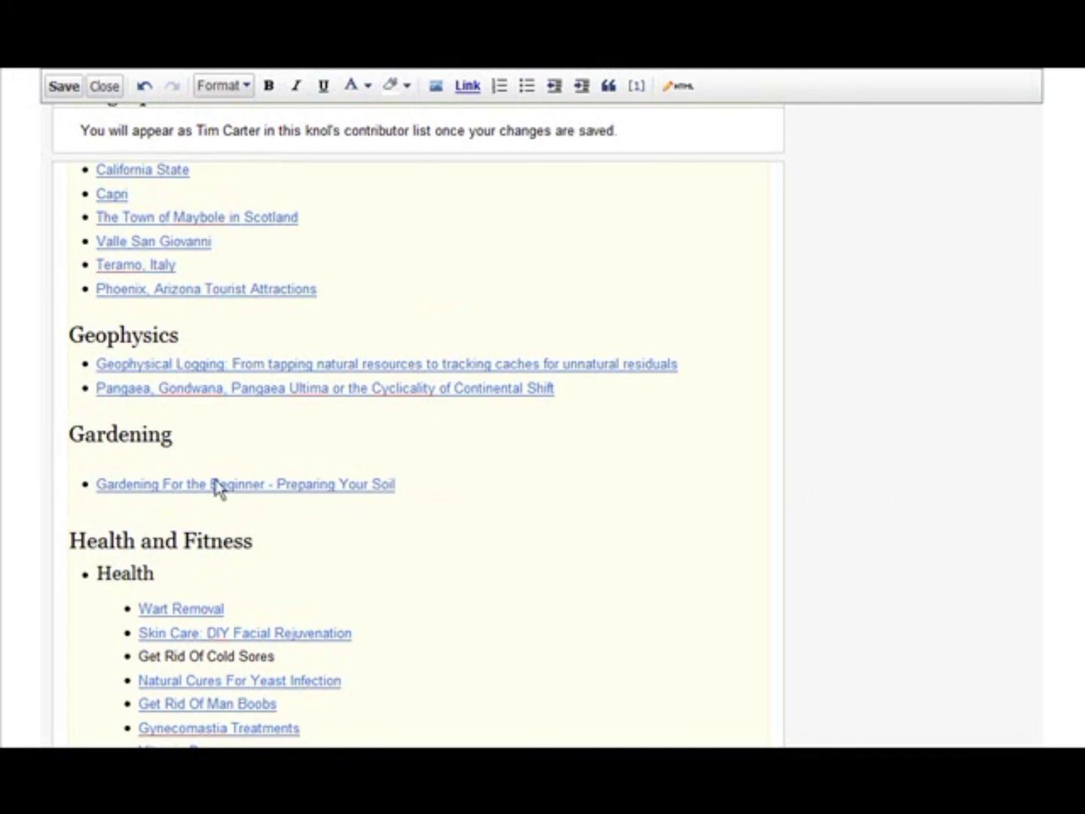
Step: Save the edited "New Knols" directory and close the editor
scroll(886, 445, up, 15)
scroll(871, 356, up, 4)
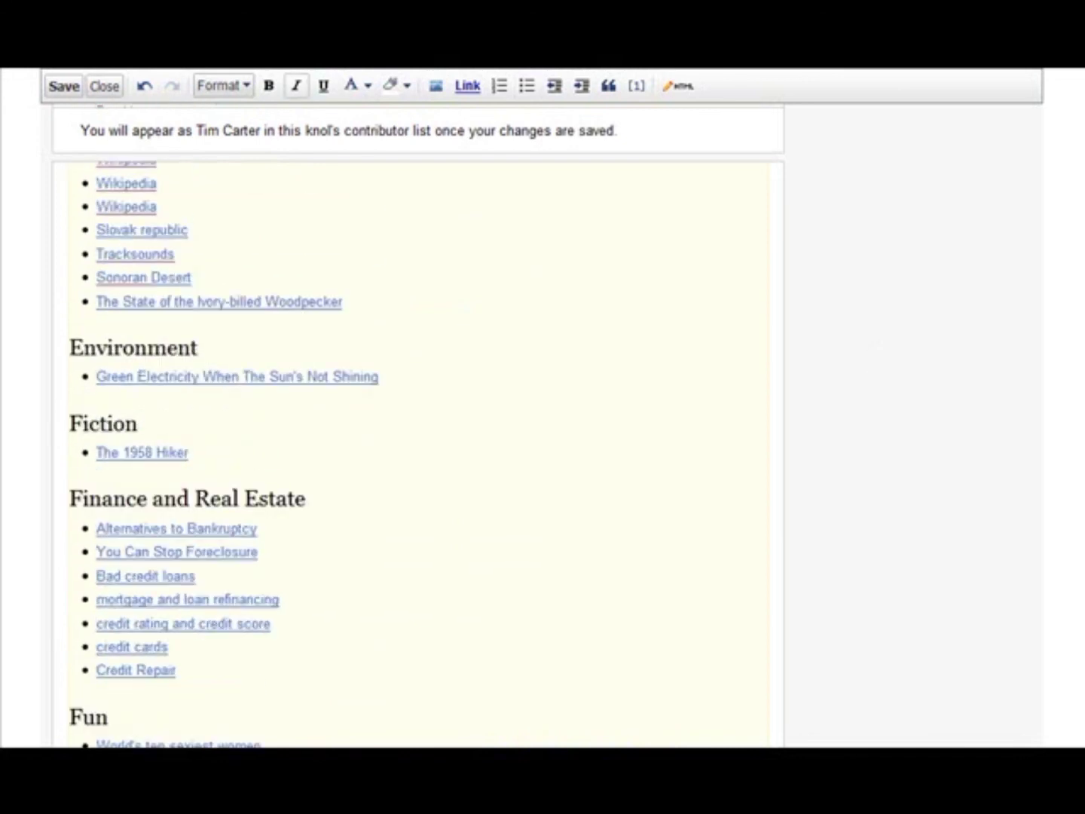
click(50, 85)
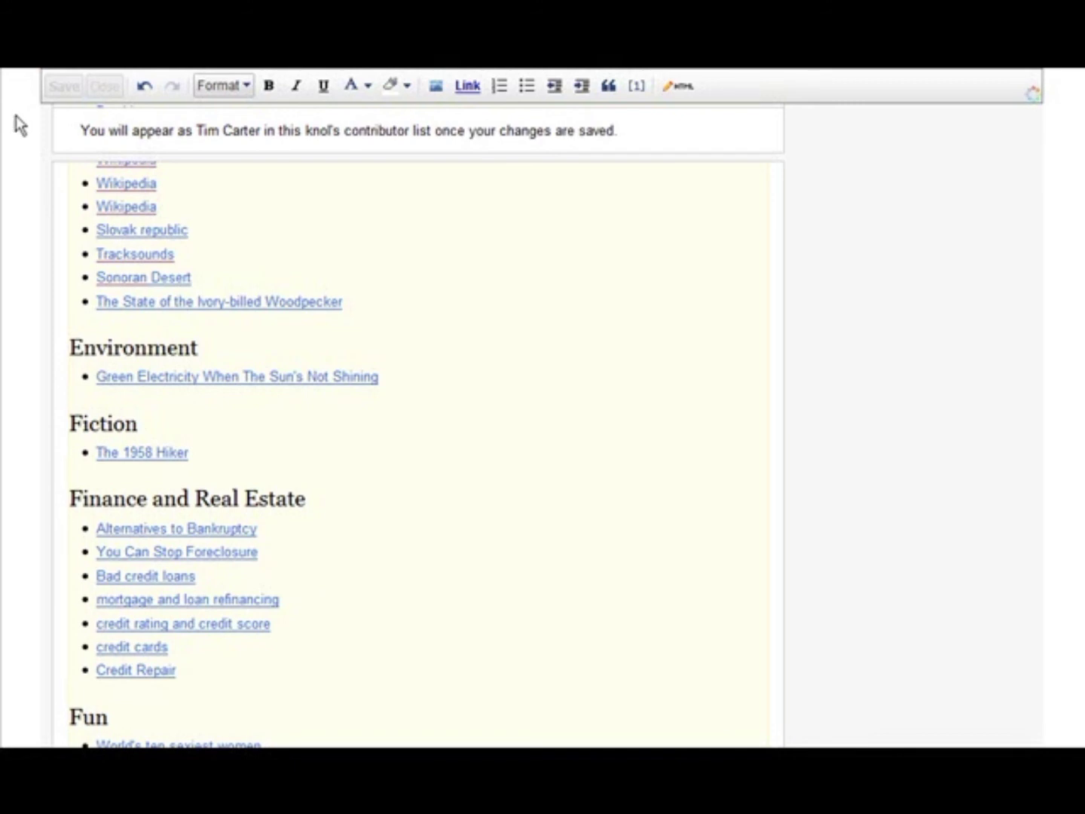
click(104, 87)
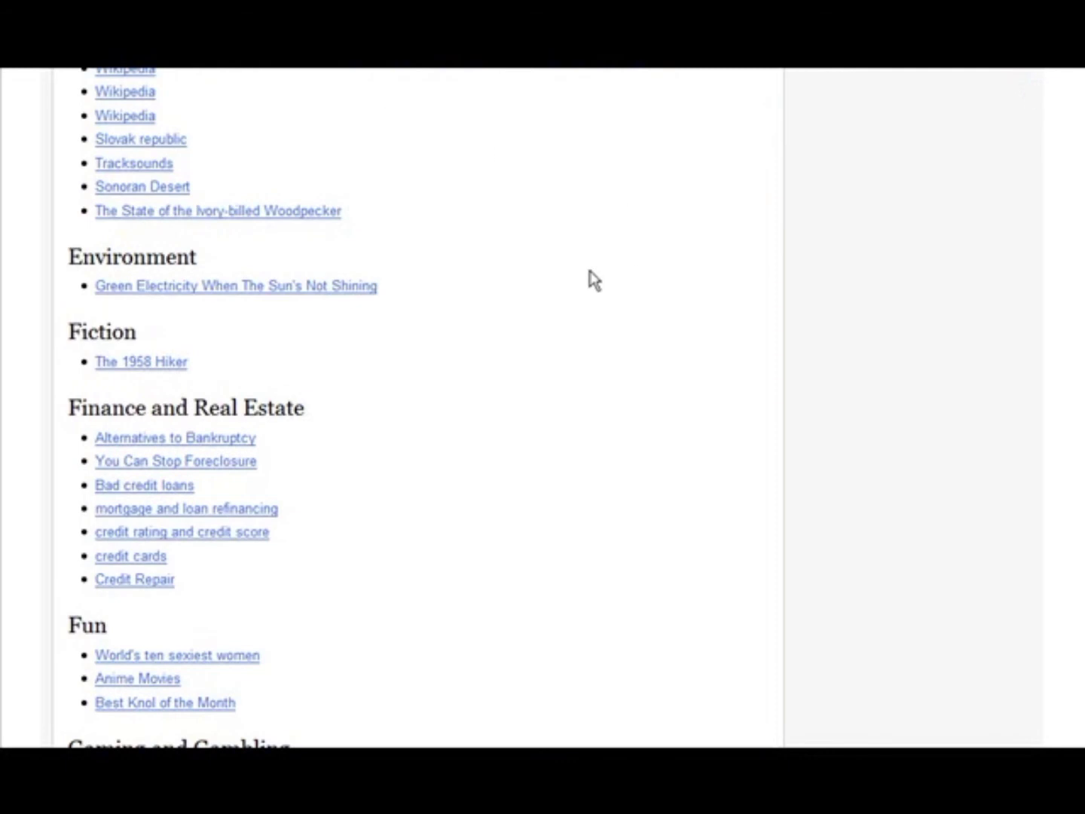
Step: Check the Gardening section in the saved directory and follow its link to view the published soil preparation knol
scroll(538, 283, up, 3)
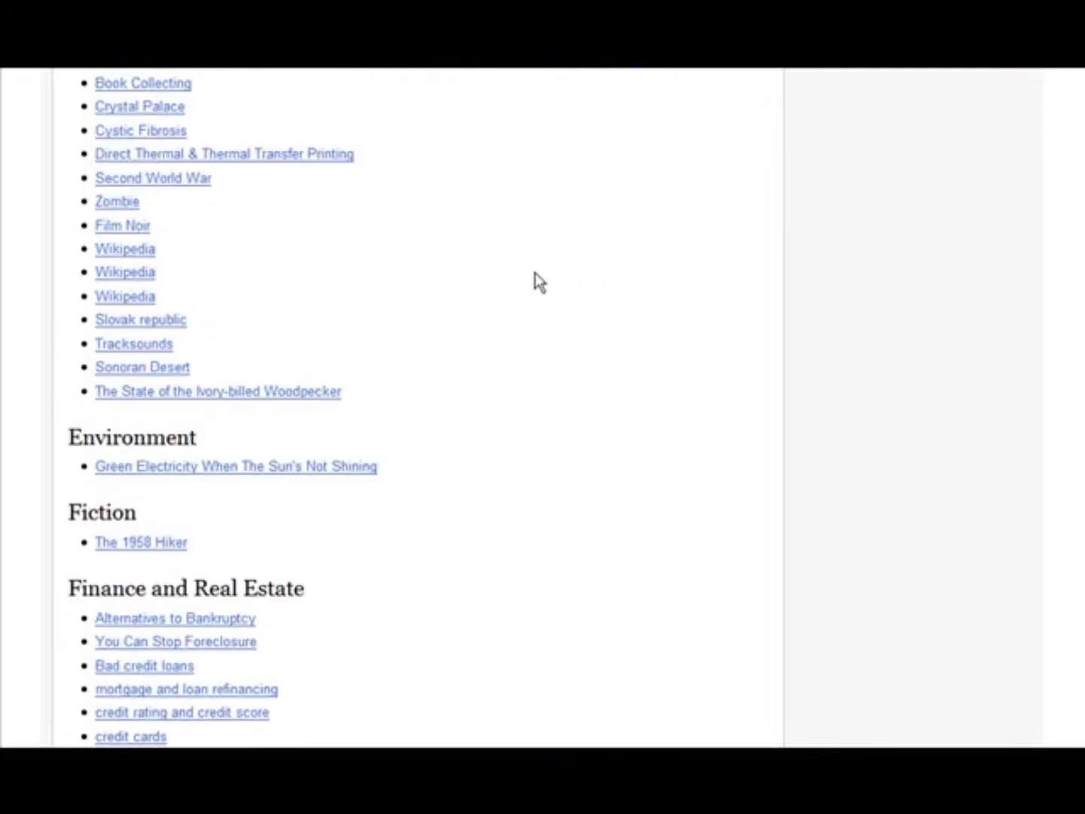
scroll(561, 283, down, 10)
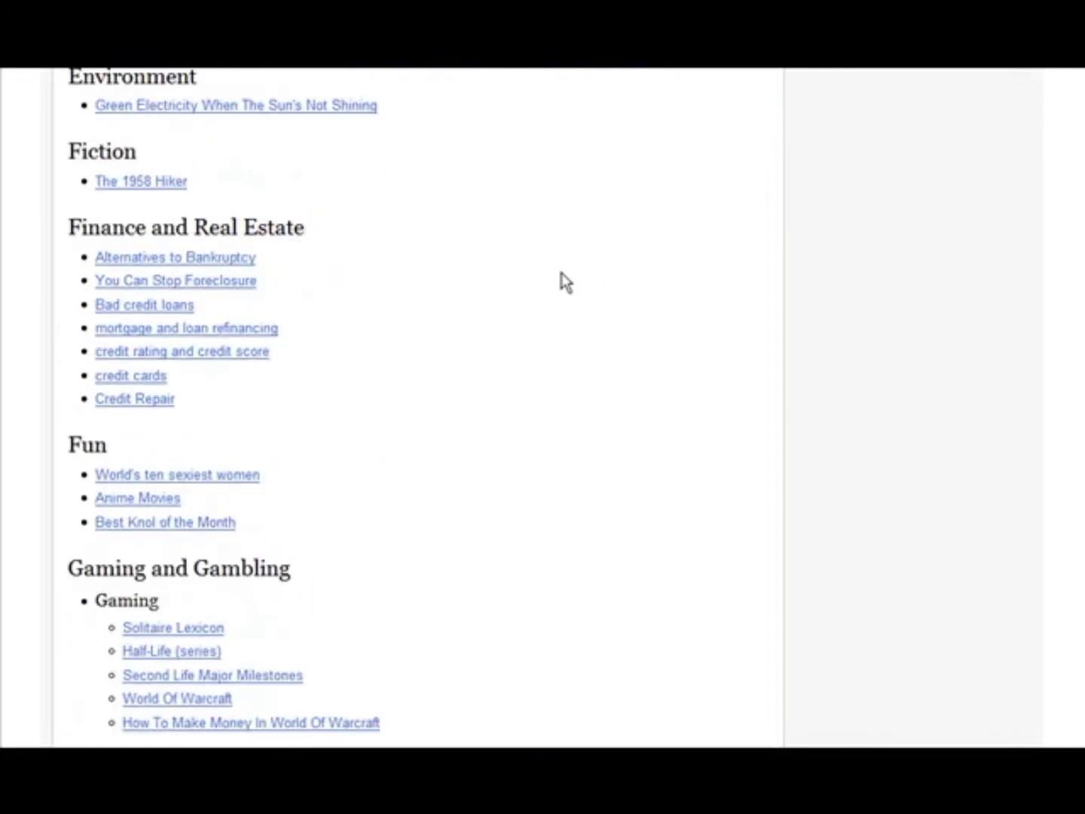
scroll(565, 282, down, 8)
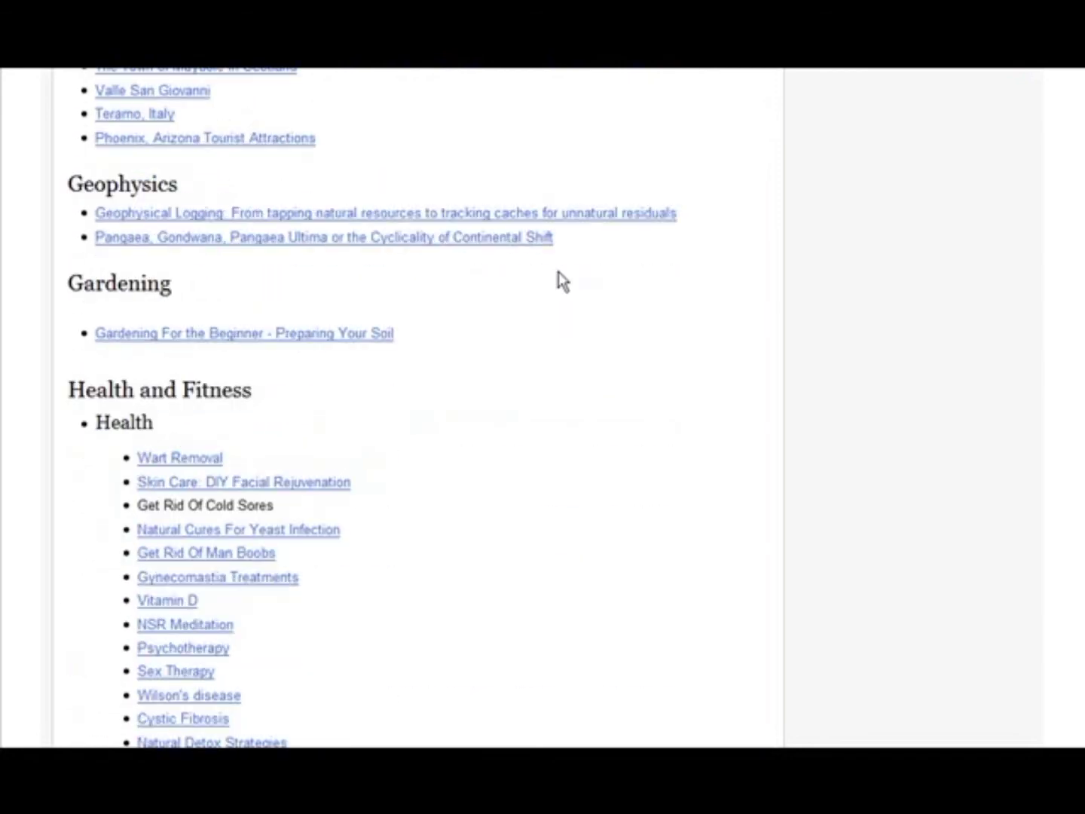
click(230, 334)
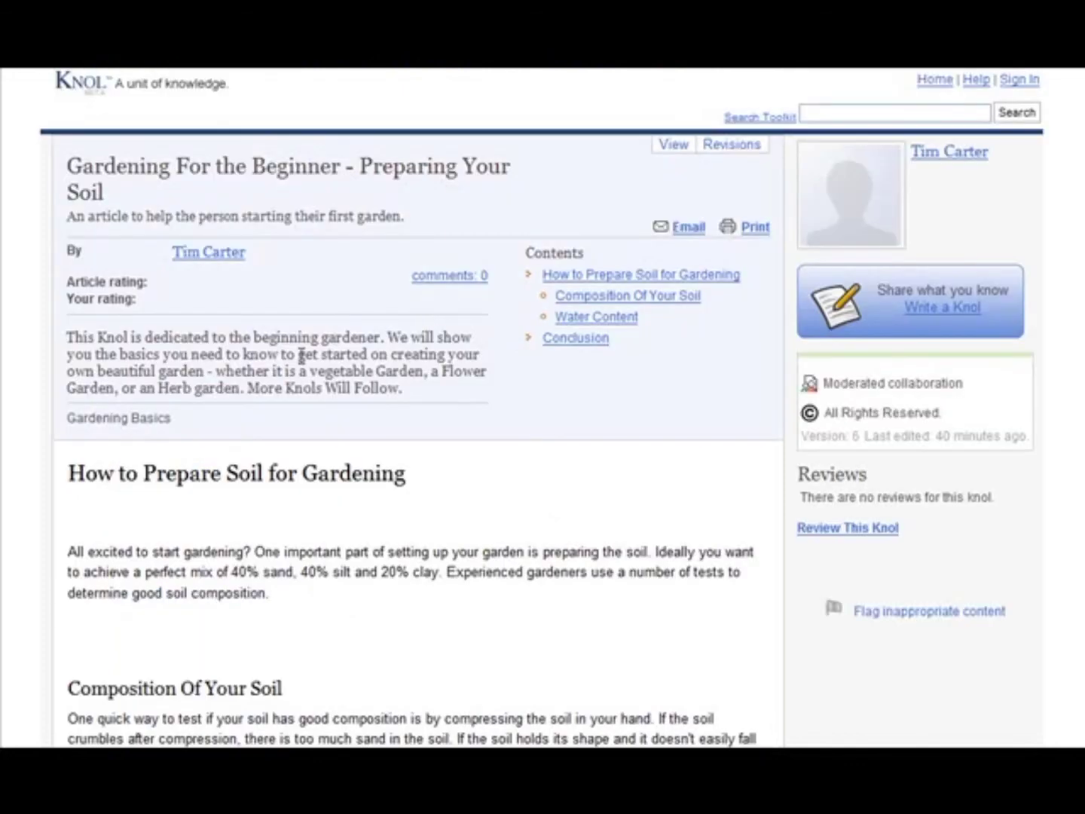
scroll(467, 283, down, 3)
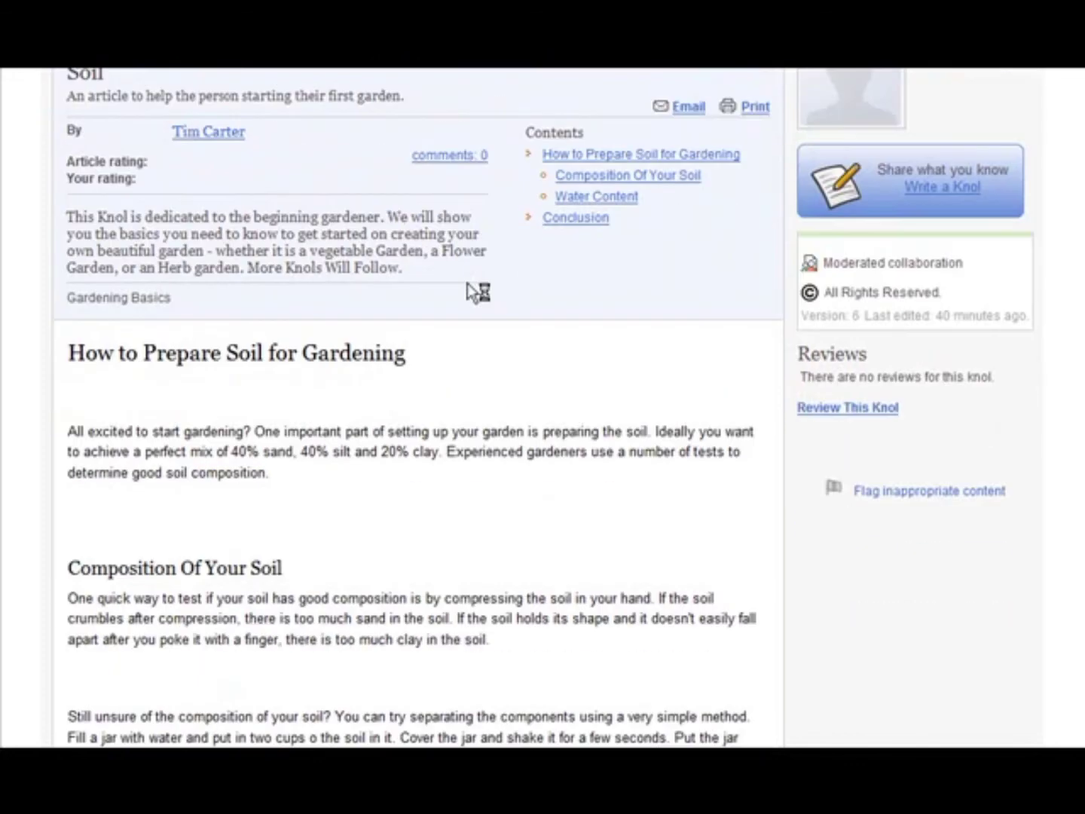
scroll(475, 286, up, 3)
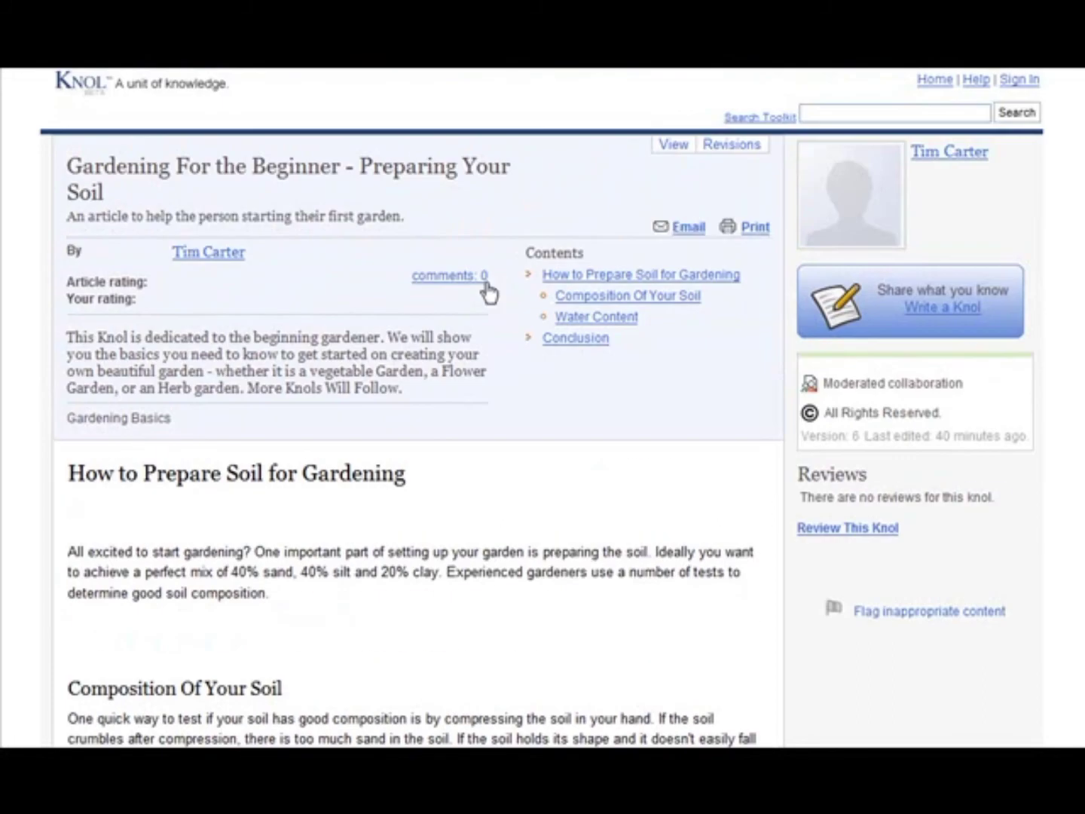
click(486, 290)
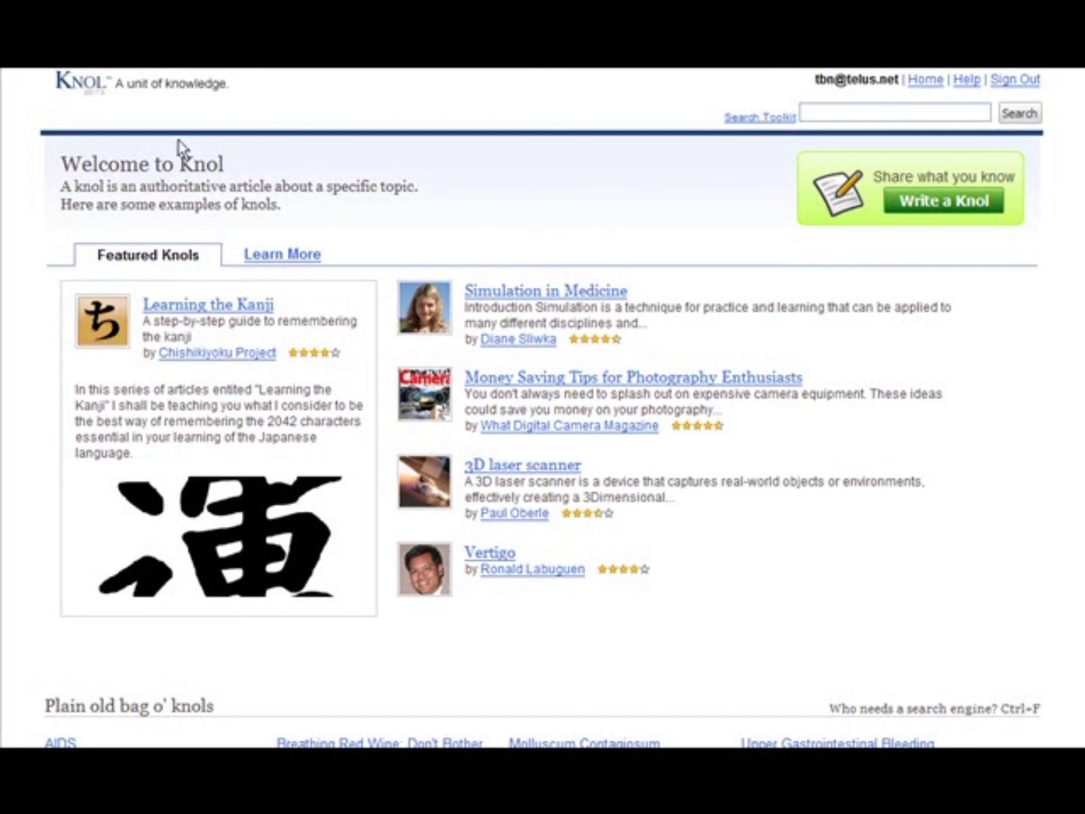
Step: Start a new knol titled "Gardening For the Beginner" with the subtitle "An article to help the person starting their first garden."
click(953, 206)
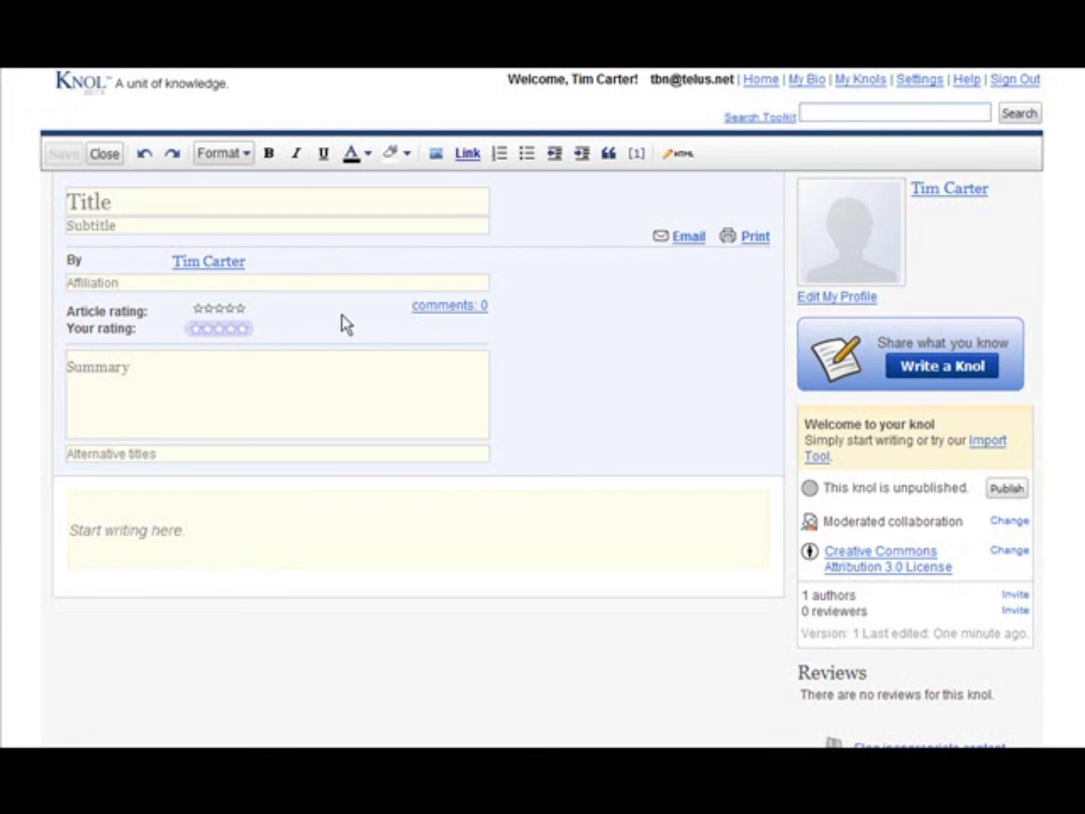
click(143, 200)
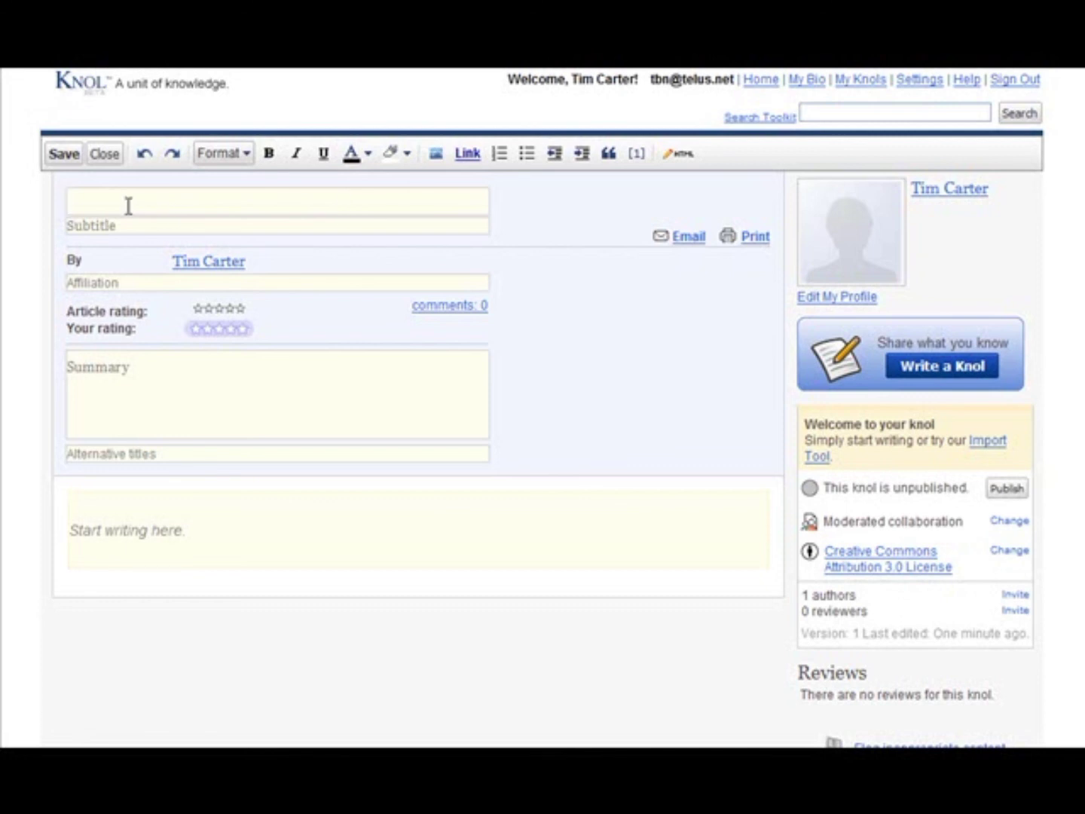
text(Gardening For the Beginner)
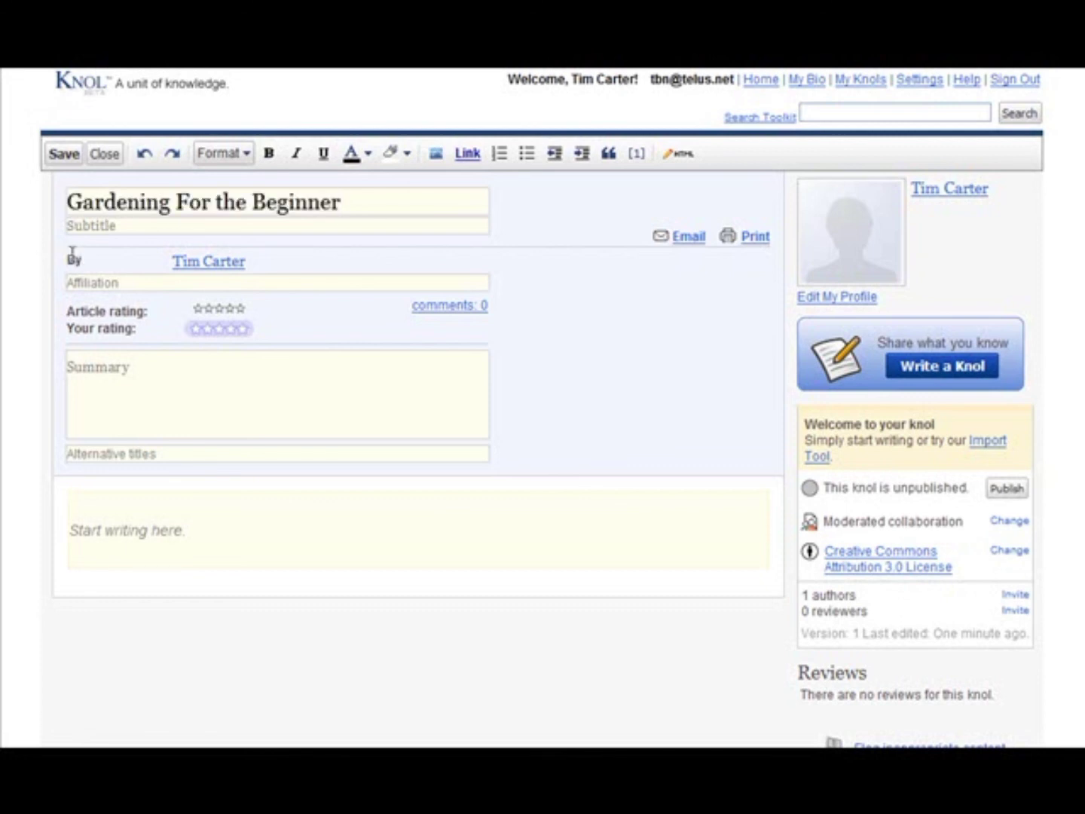
click(134, 230)
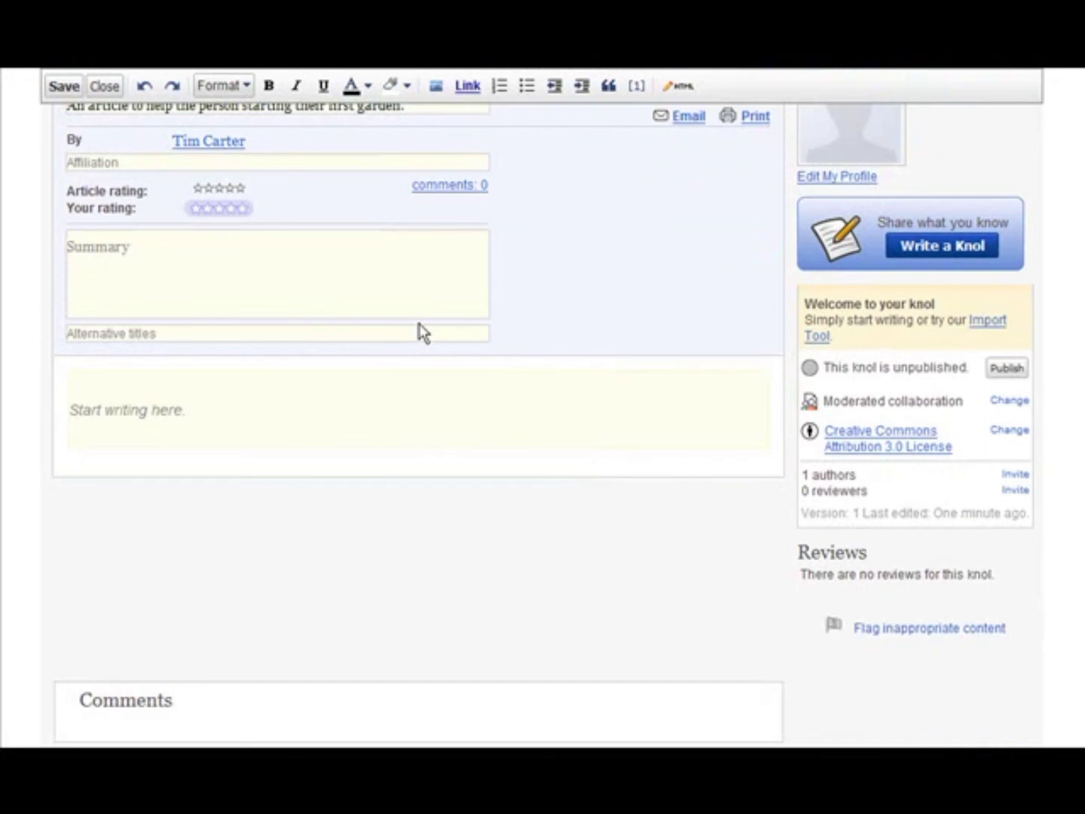
scroll(407, 319, up, 2)
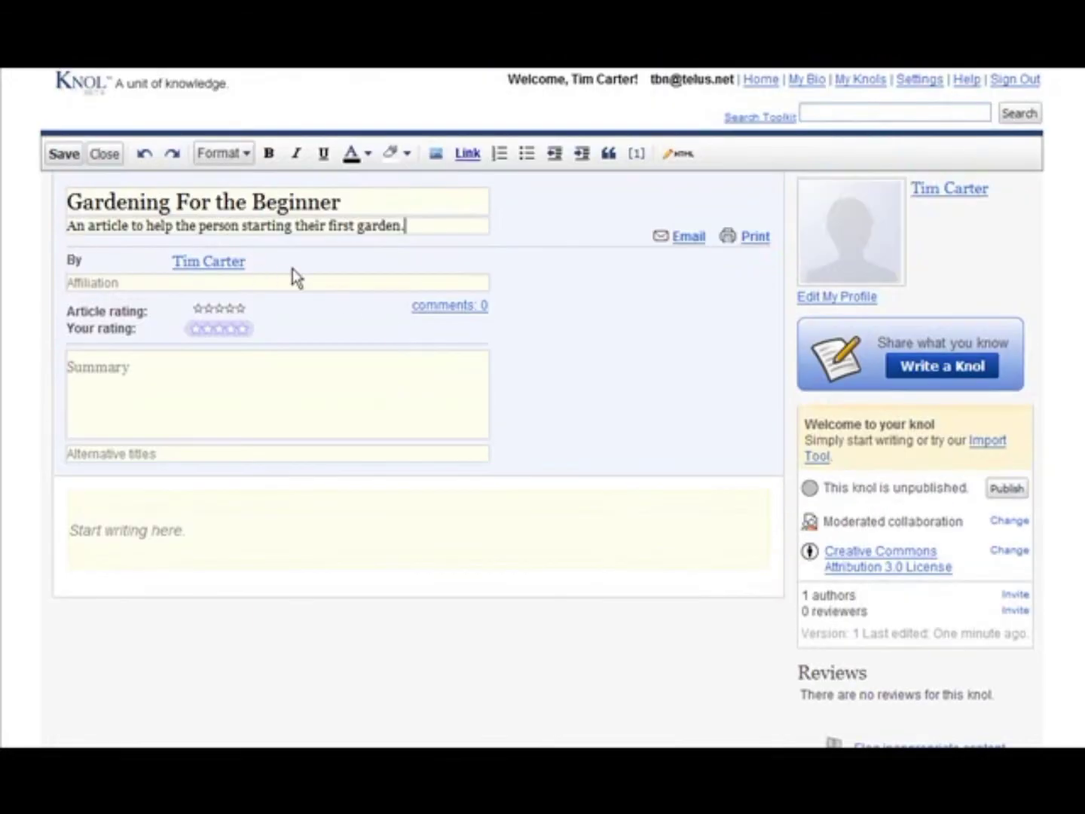
scroll(409, 274, down, 1)
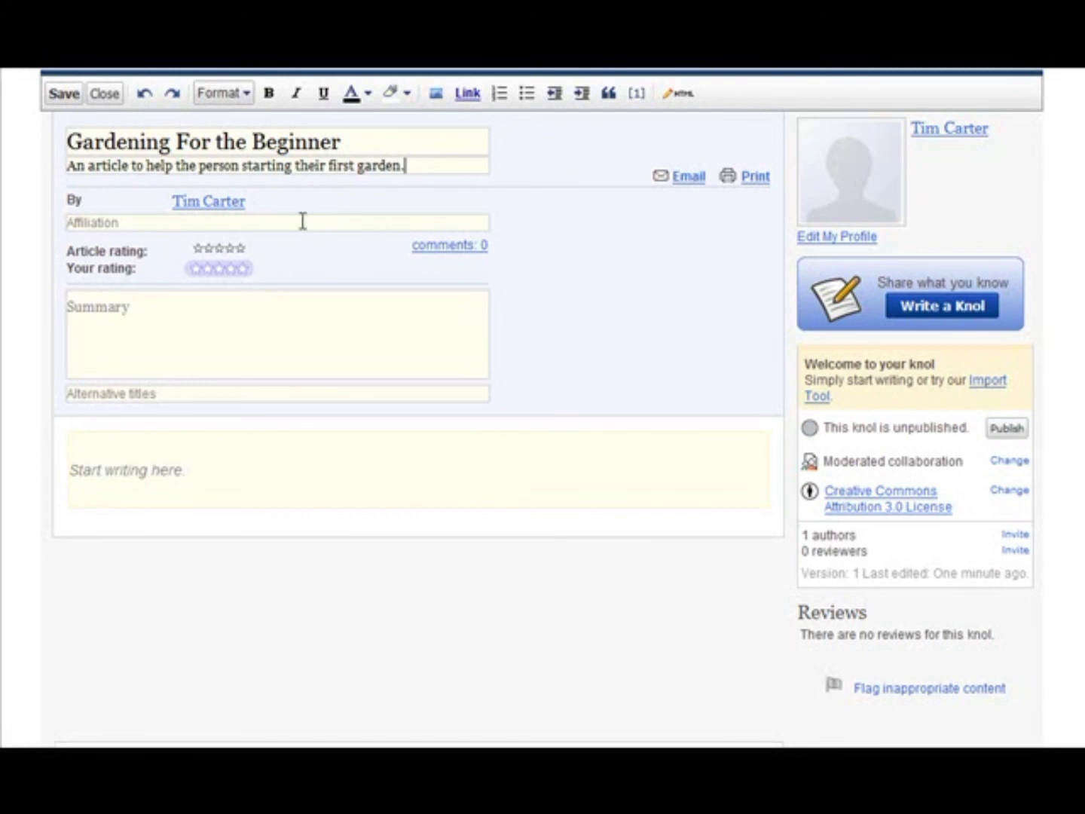
scroll(568, 240, down, 2)
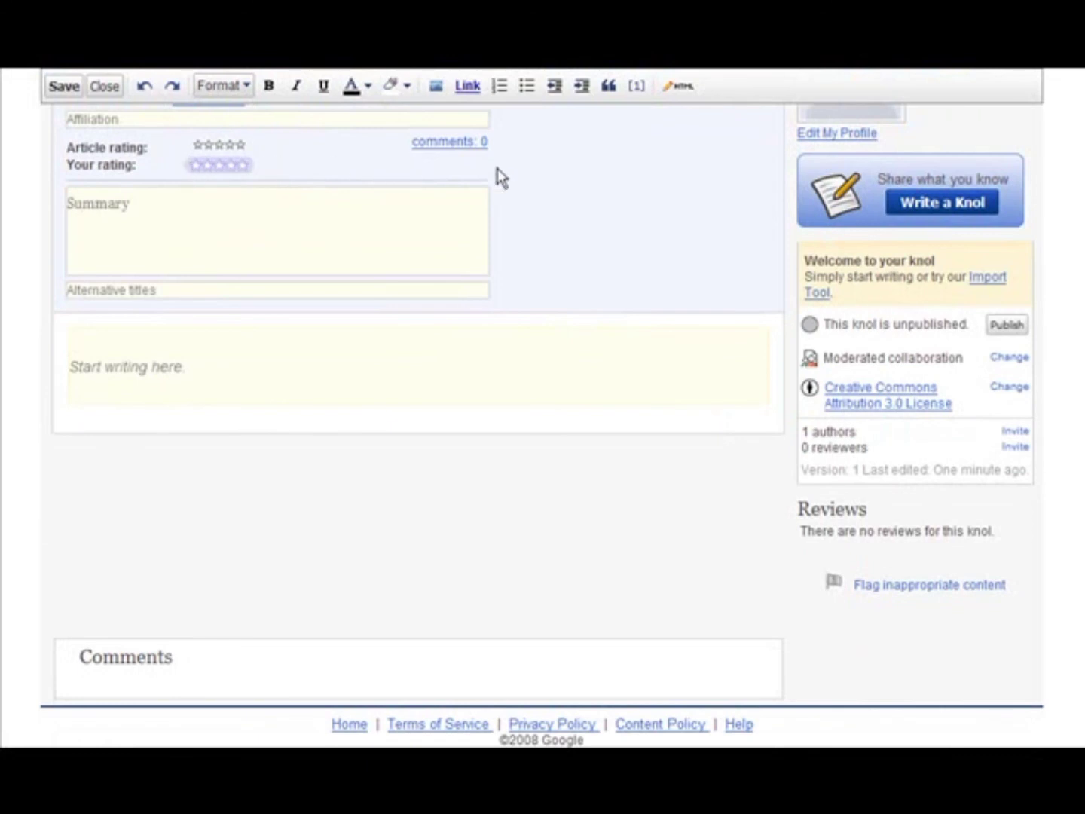
Step: Examine the empty affiliation and summary fields and the available text formatting and alignment options
click(160, 211)
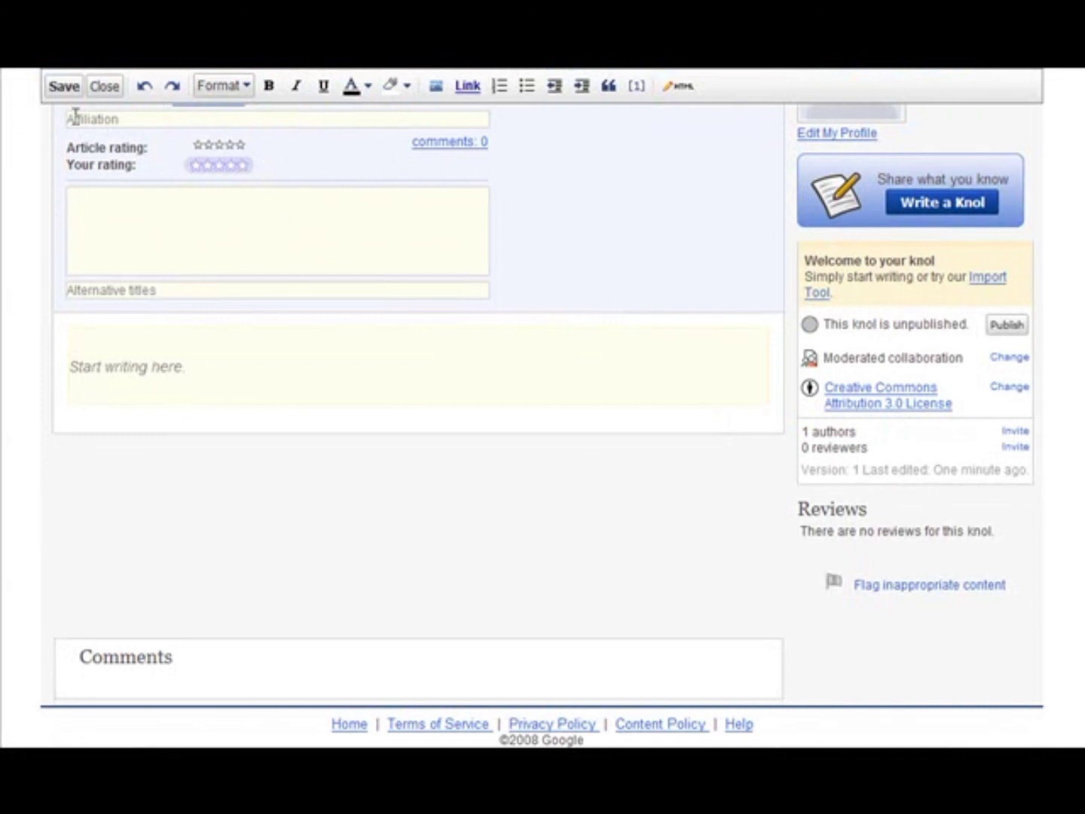
click(160, 117)
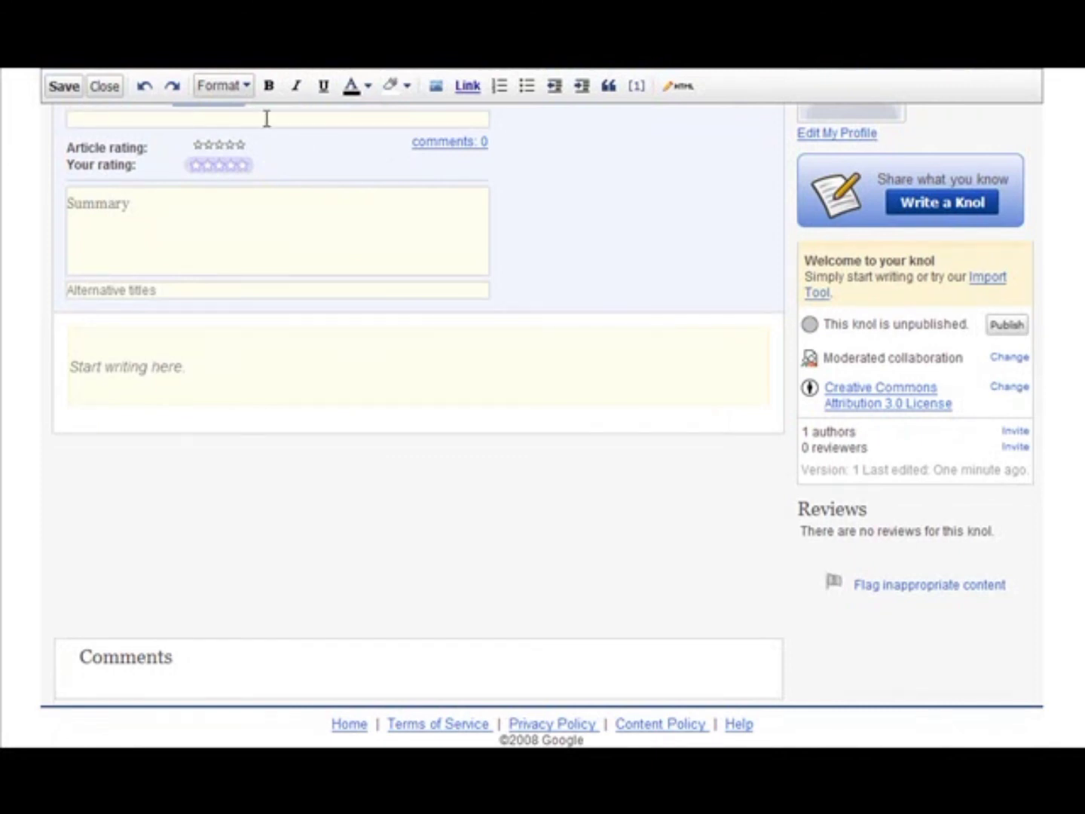
click(113, 216)
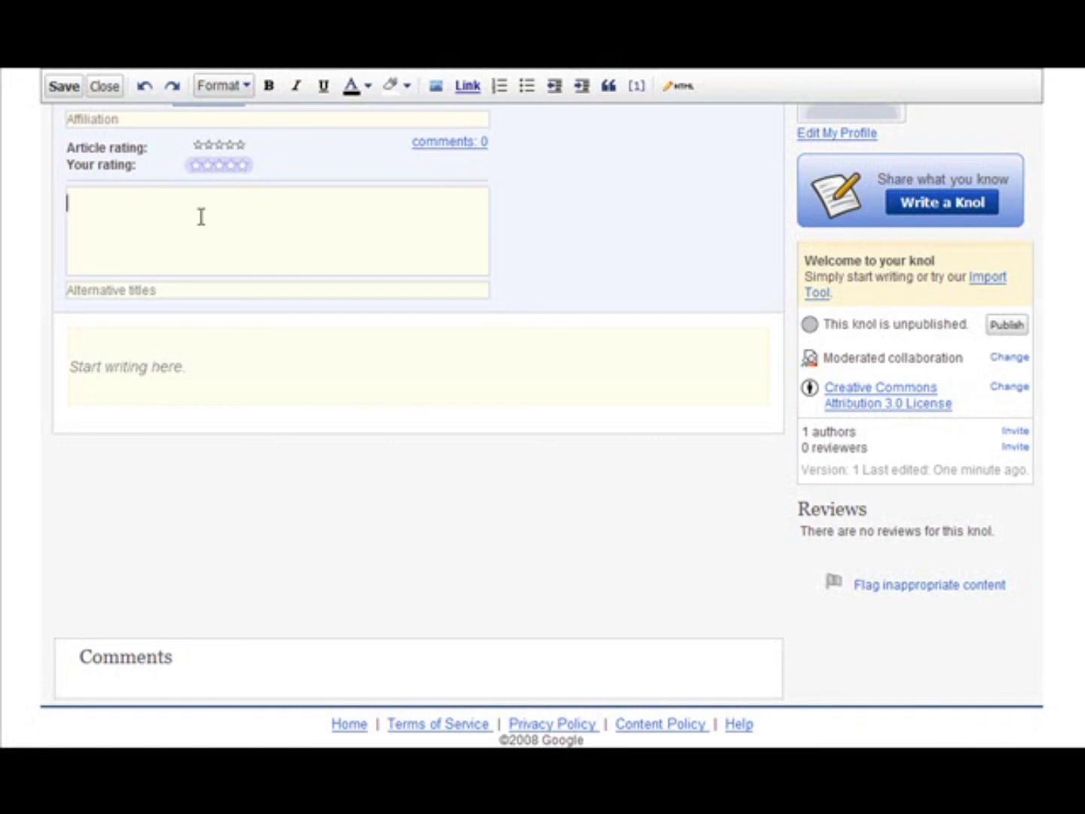
scroll(315, 179, up, 1)
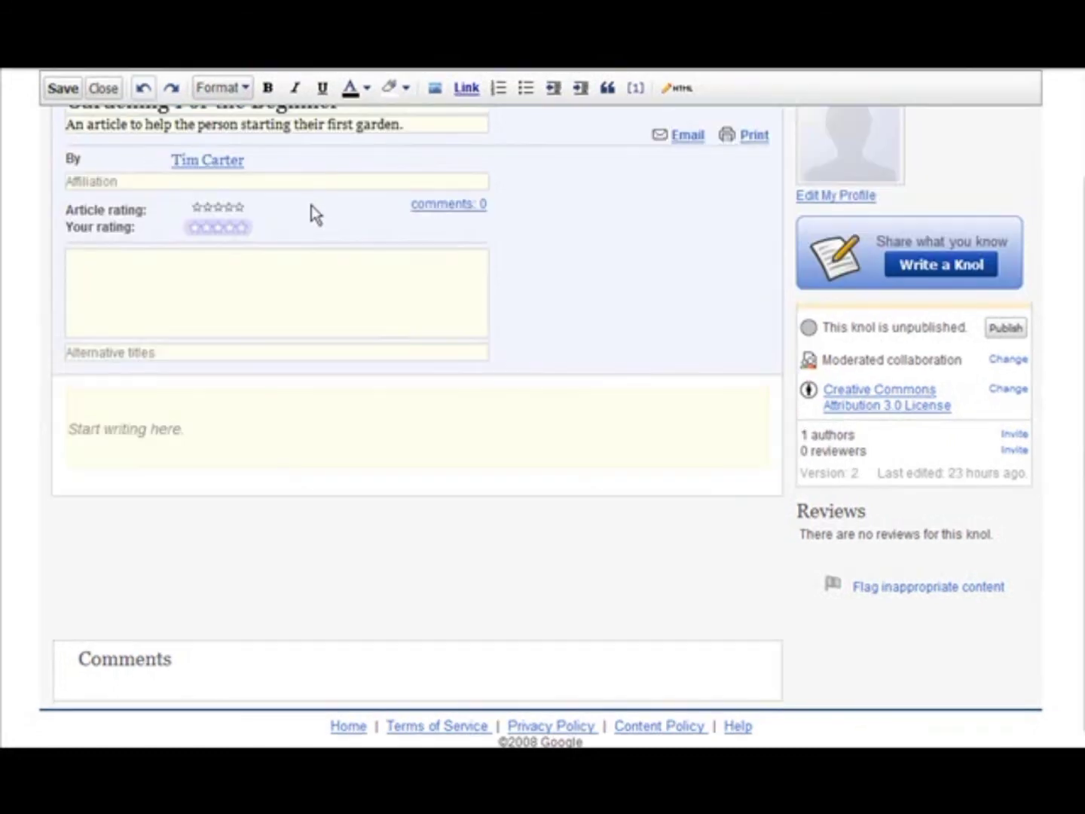
scroll(311, 206, up, 2)
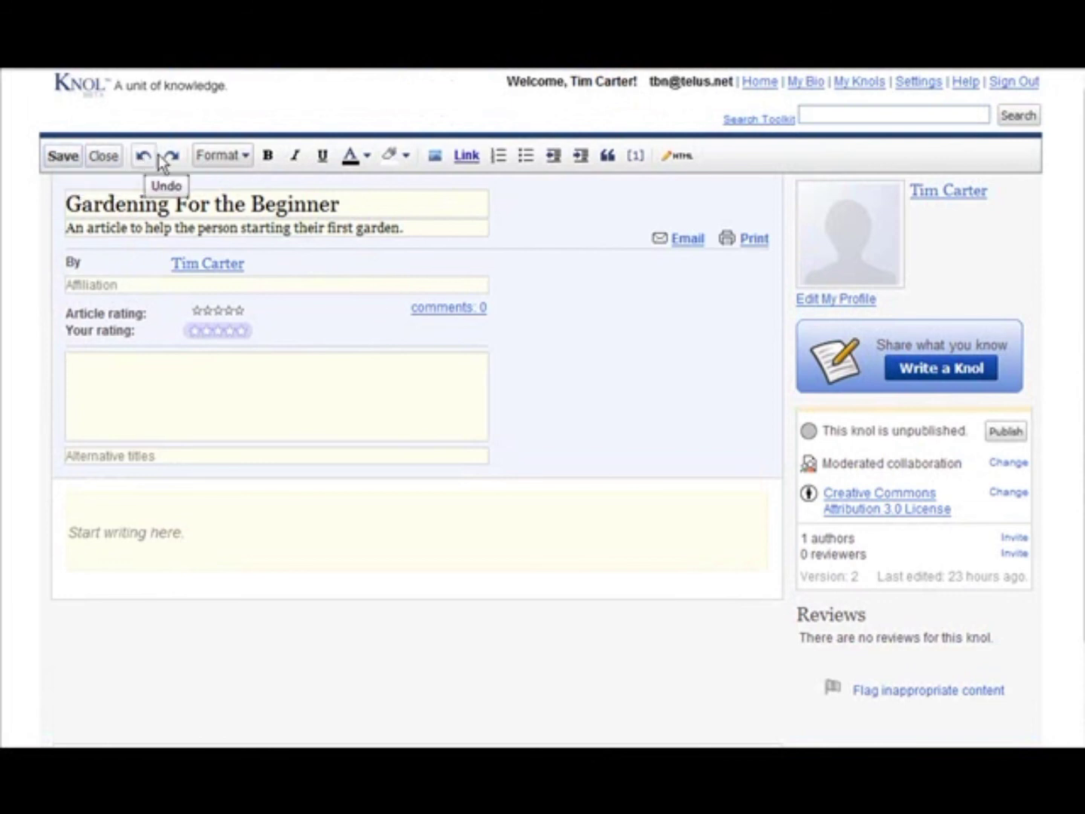
click(235, 157)
click(365, 184)
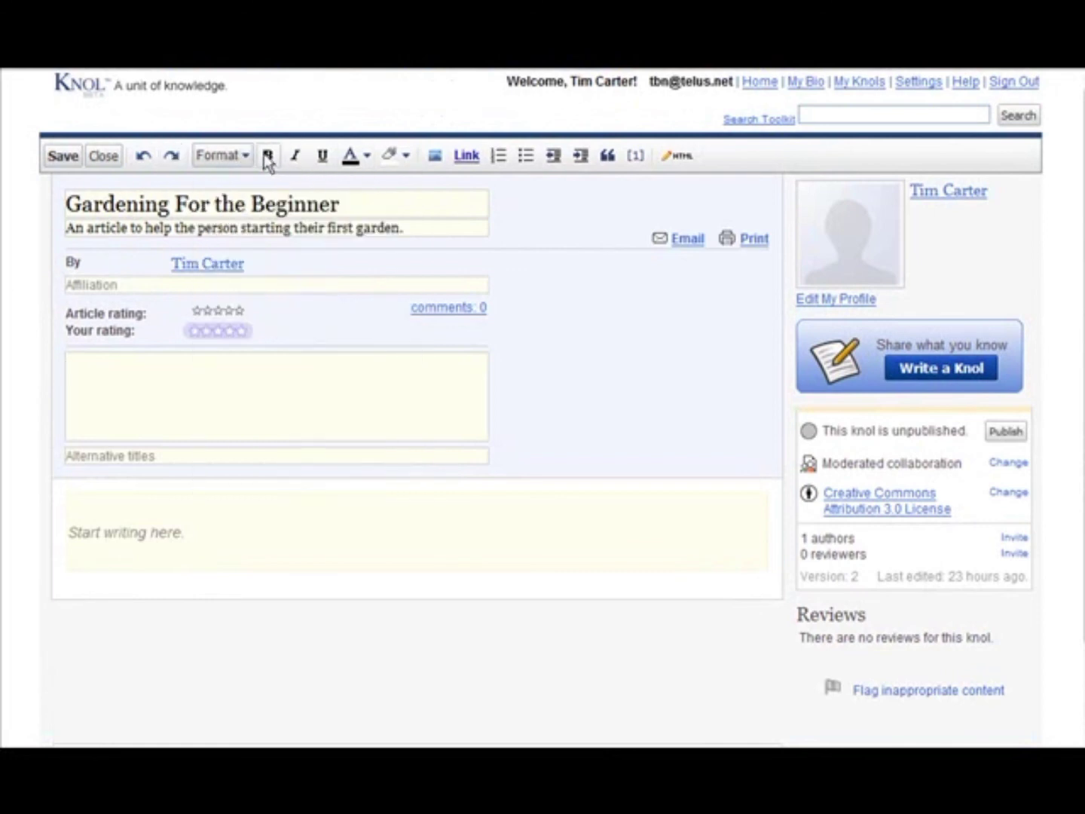
click(241, 158)
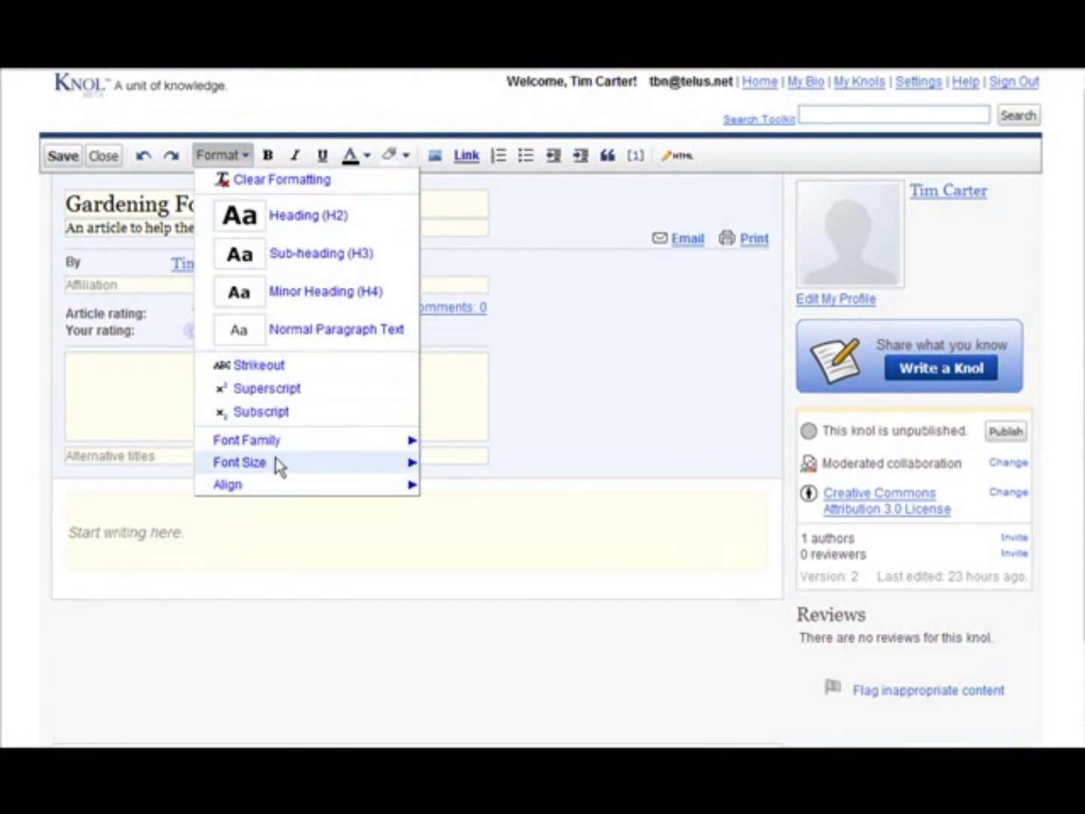
mouse_move(265, 484)
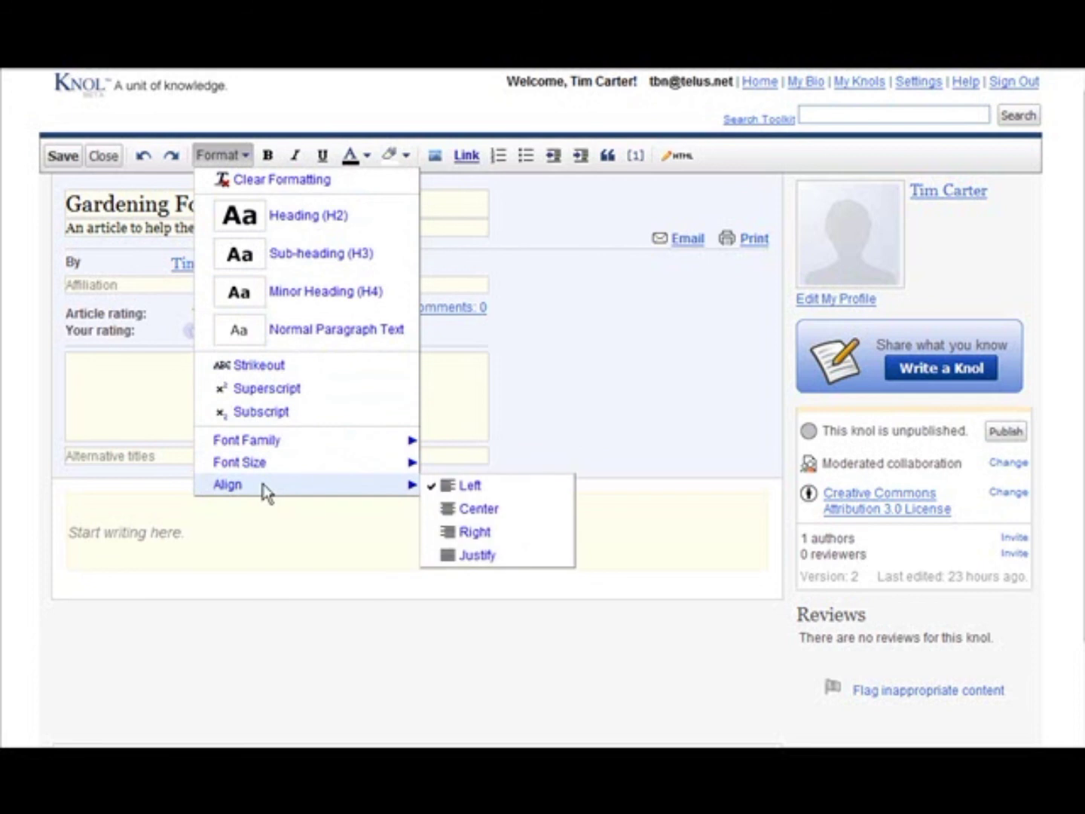
click(279, 114)
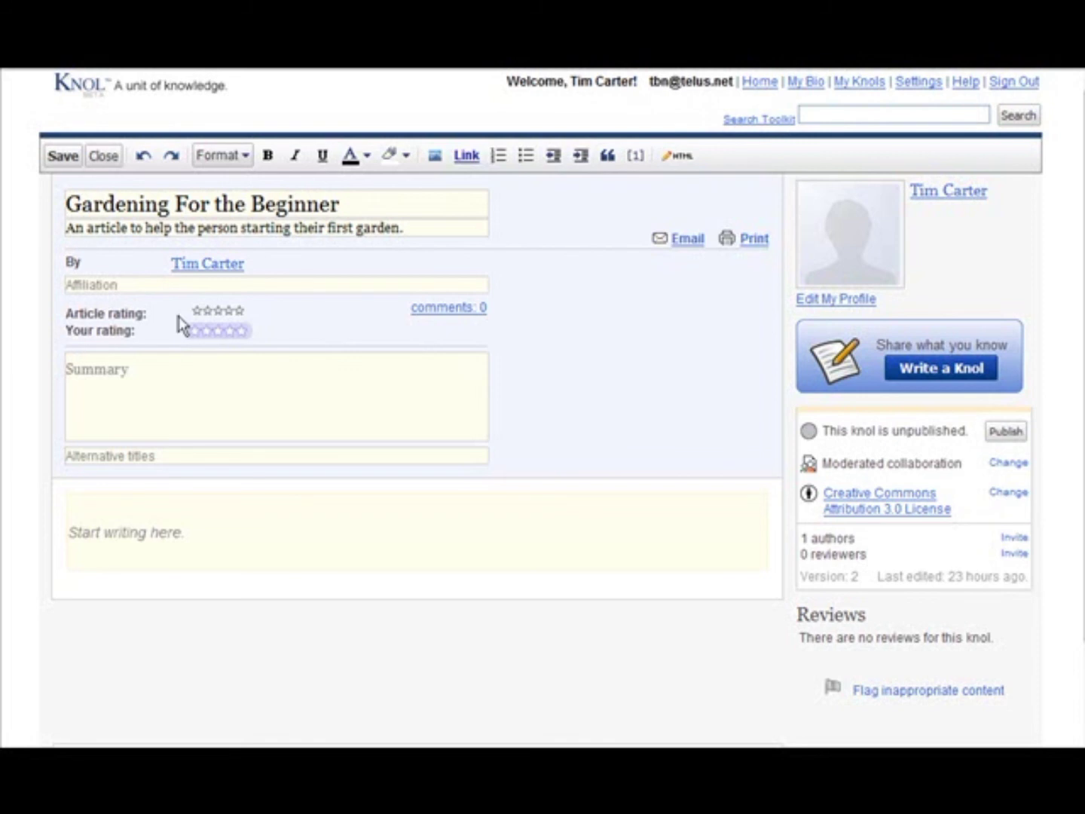
Step: Write a summary introducing the basics of creating a vegetable, flower or herb garden for beginners, and set the alternative title to "Gardening Basics"
scroll(107, 311, down, 3)
click(140, 266)
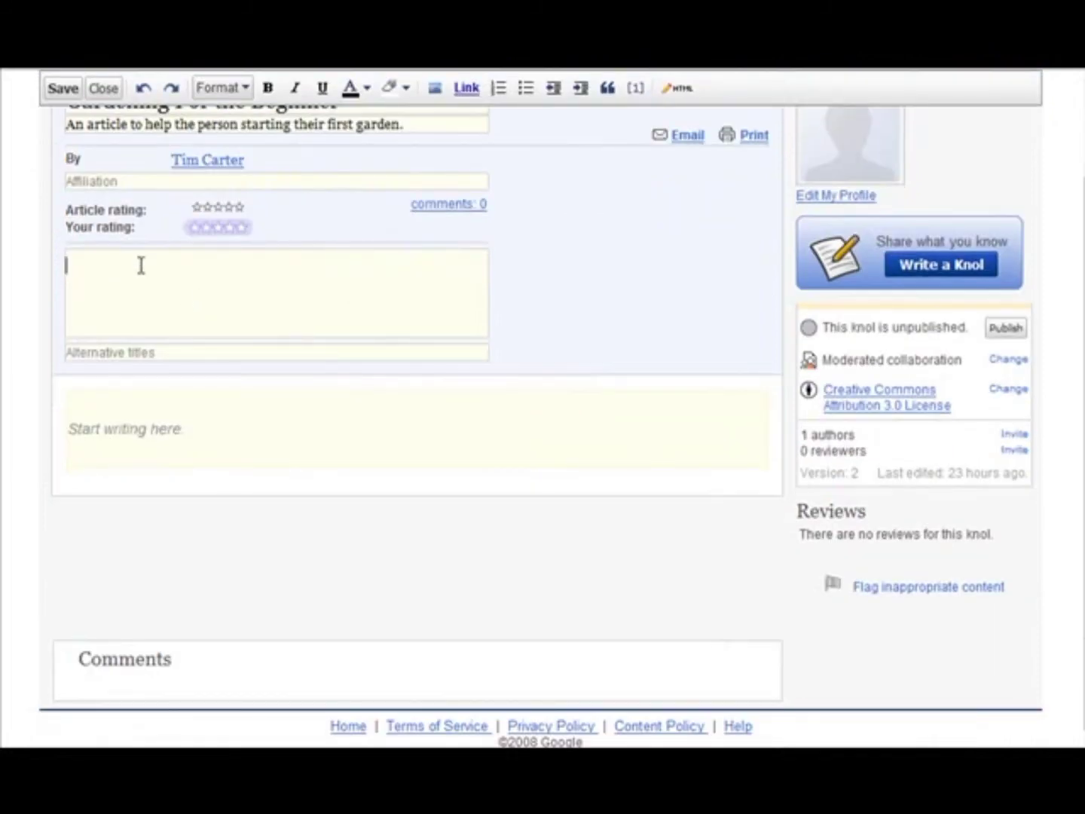
text(This knol is dedicated to the beginning gardener. We will show you the basics you need to know to get started on creating your own beautiful garden - whether it is a vegetable Garden, a Flower Garden, or an Herb garden.)
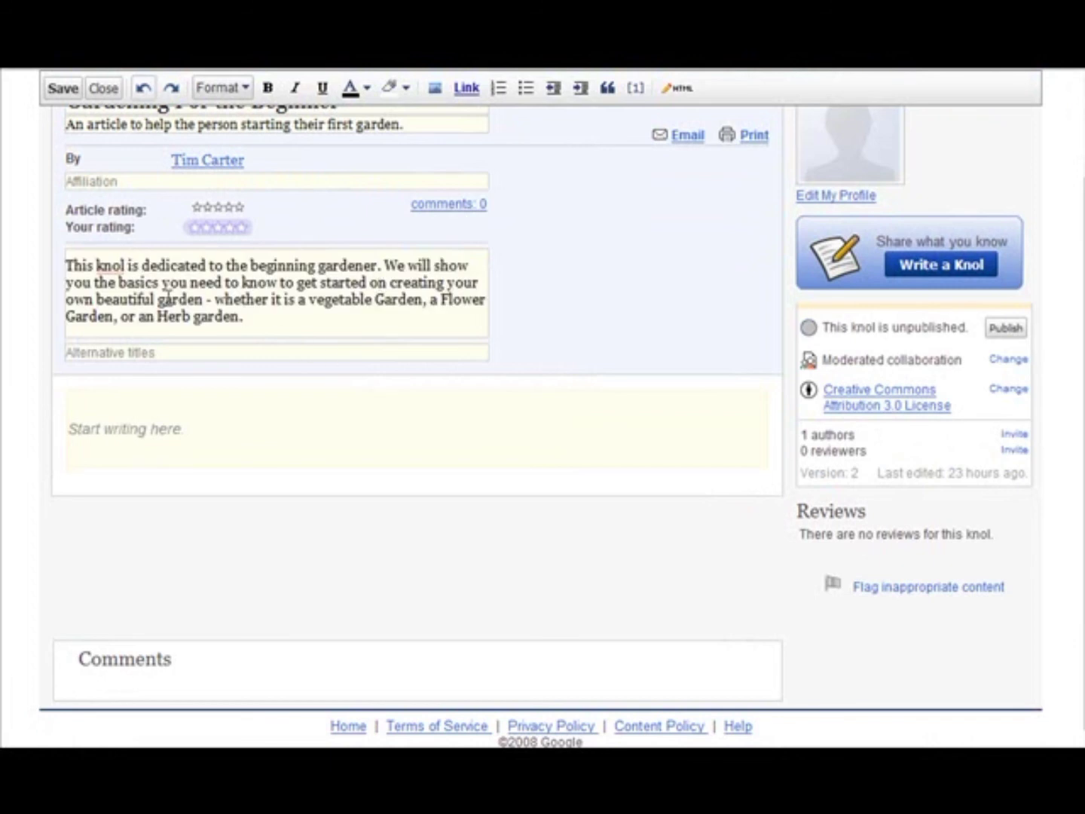
click(170, 354)
text(Gardening Basics)
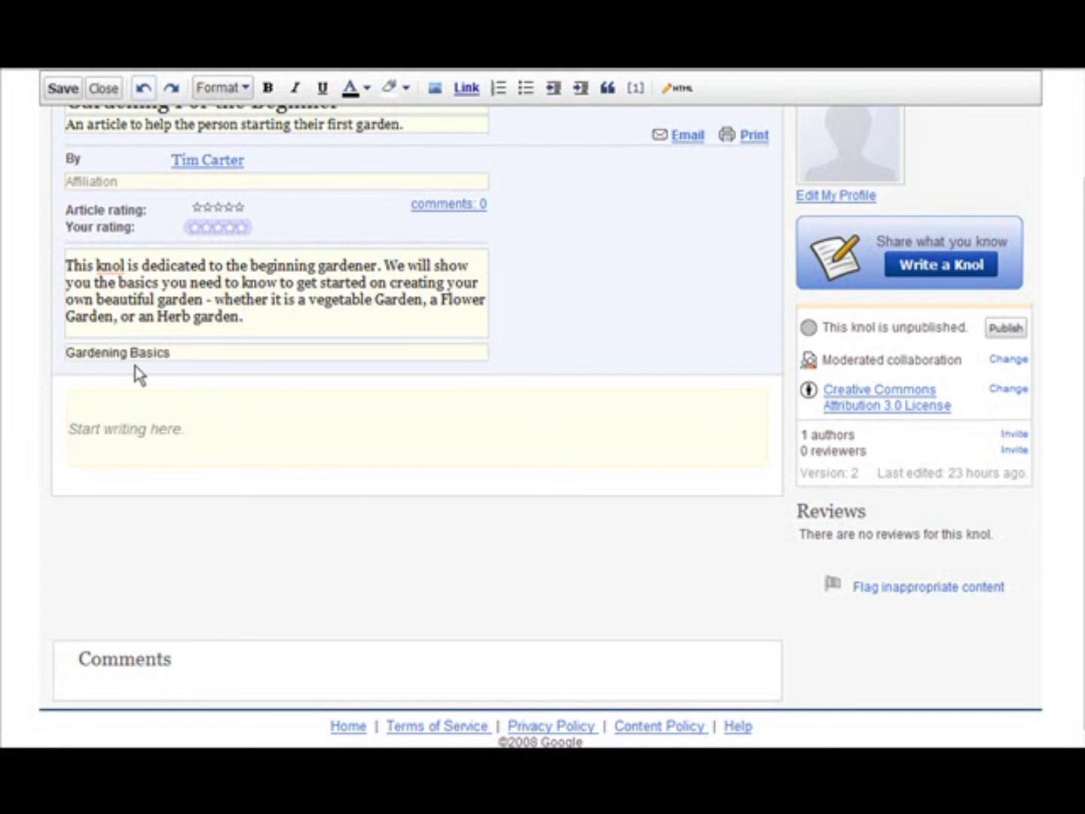
Step: Start editing the empty article body, and switch to Word to look through "My First Gardening Experience.rtf"
click(235, 403)
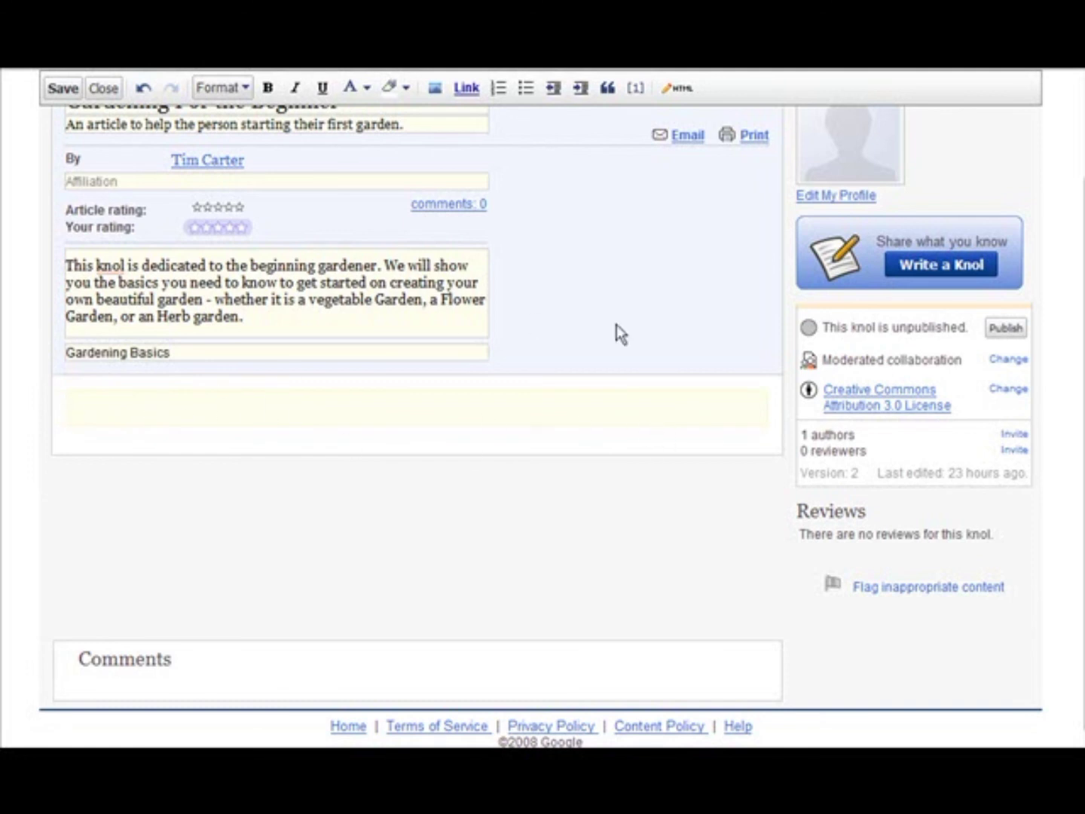
scroll(692, 351, up, 3)
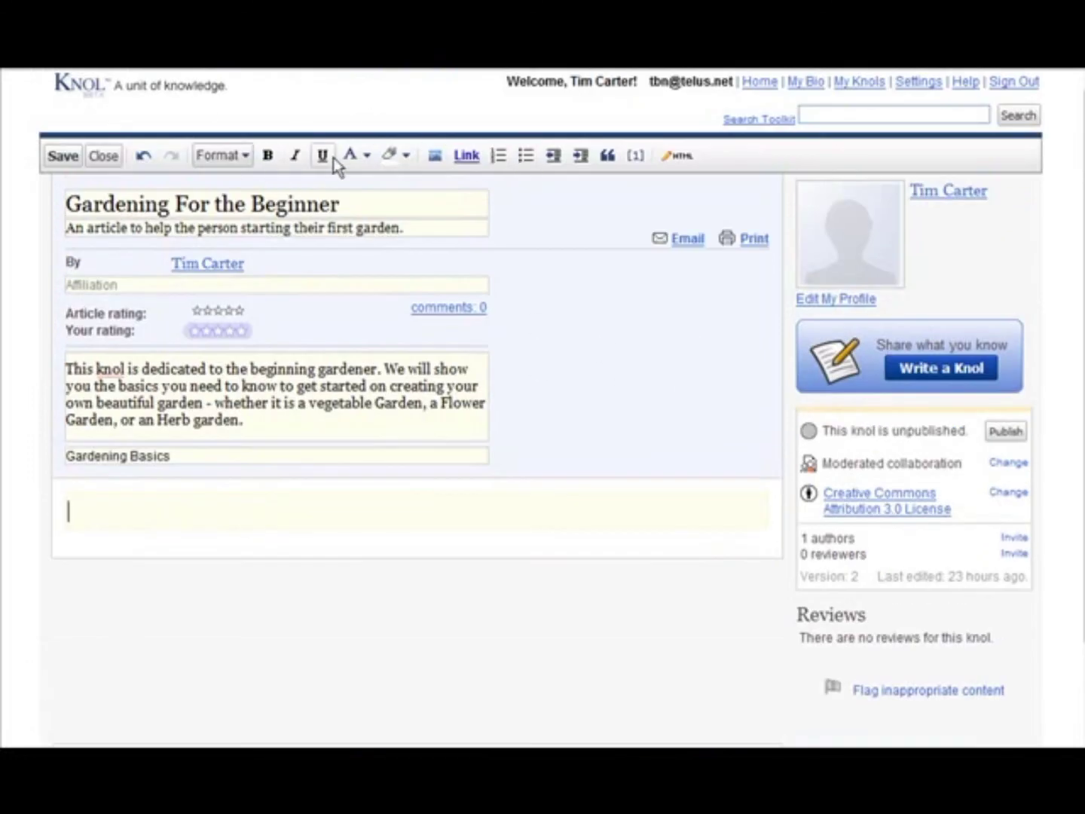
scroll(133, 520, down, 2)
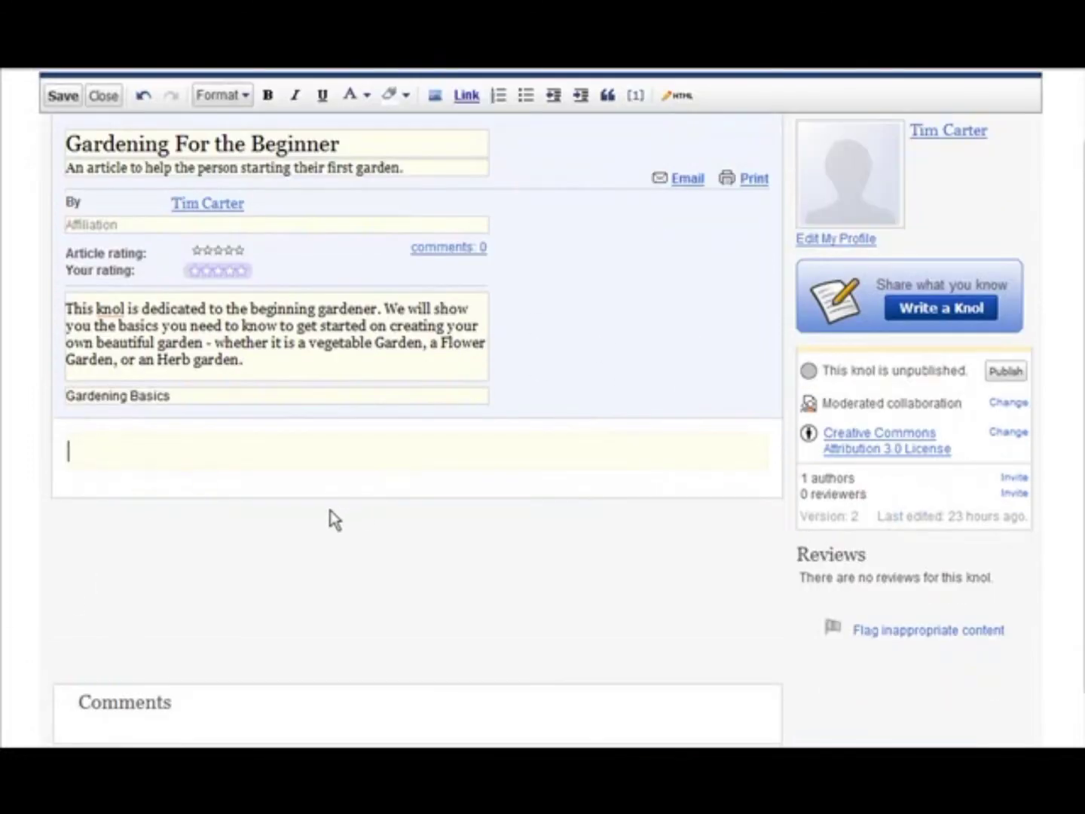
scroll(320, 507, up, 2)
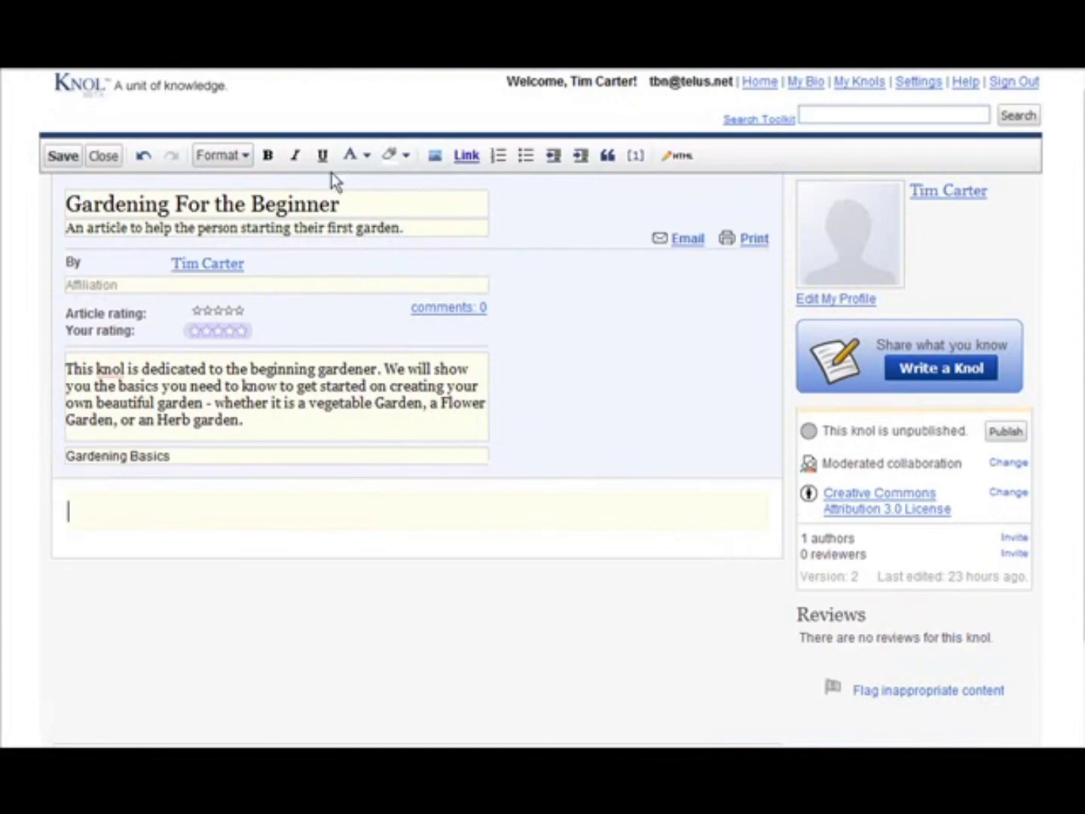
scroll(180, 558, down, 3)
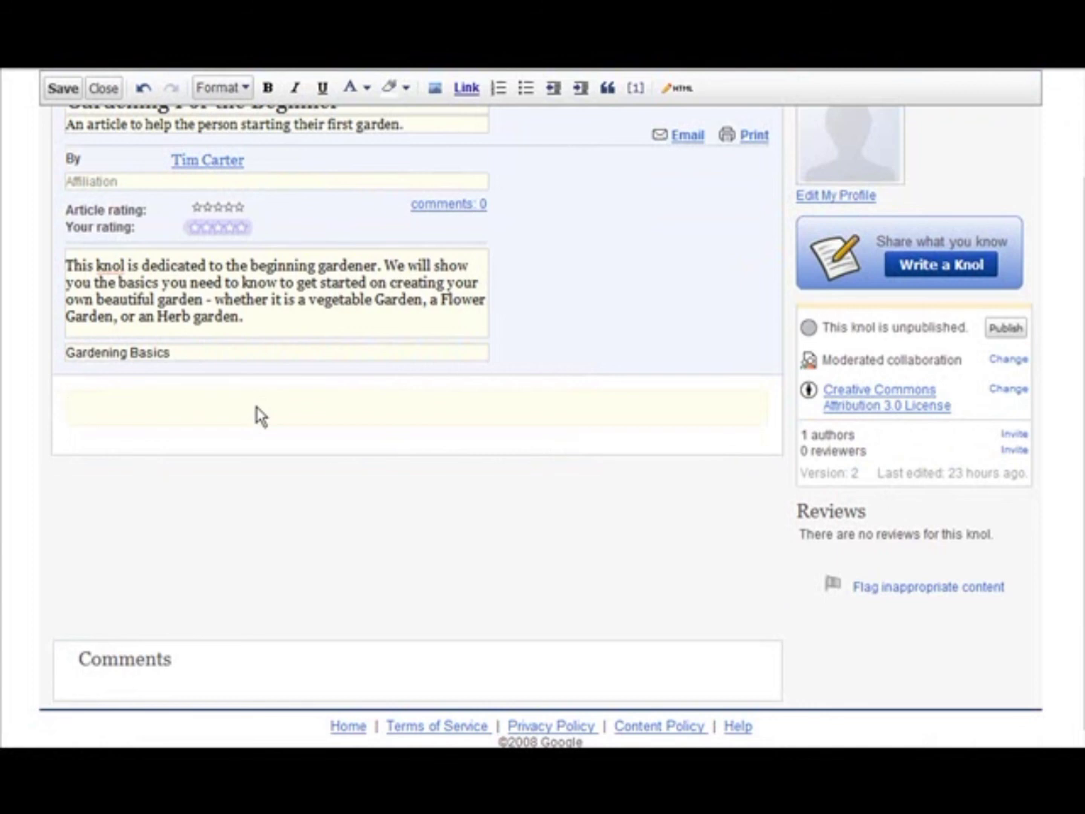
key(alt+Tab)
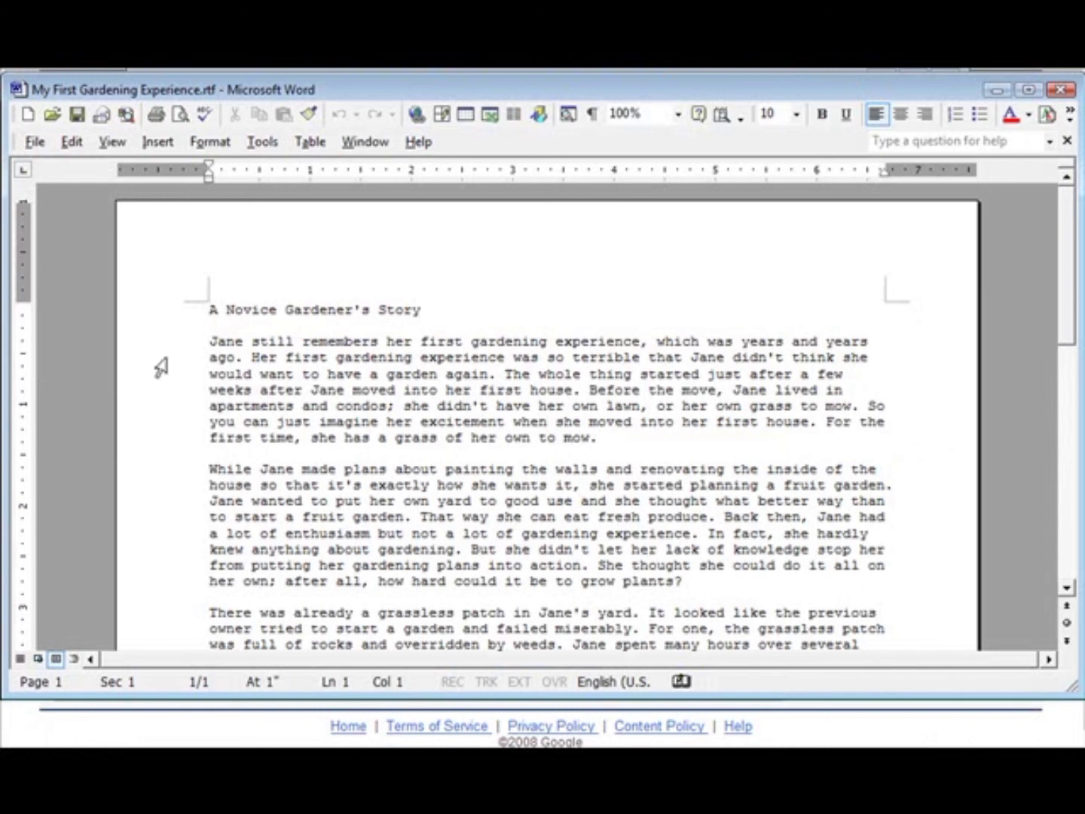
scroll(489, 353, down, 11)
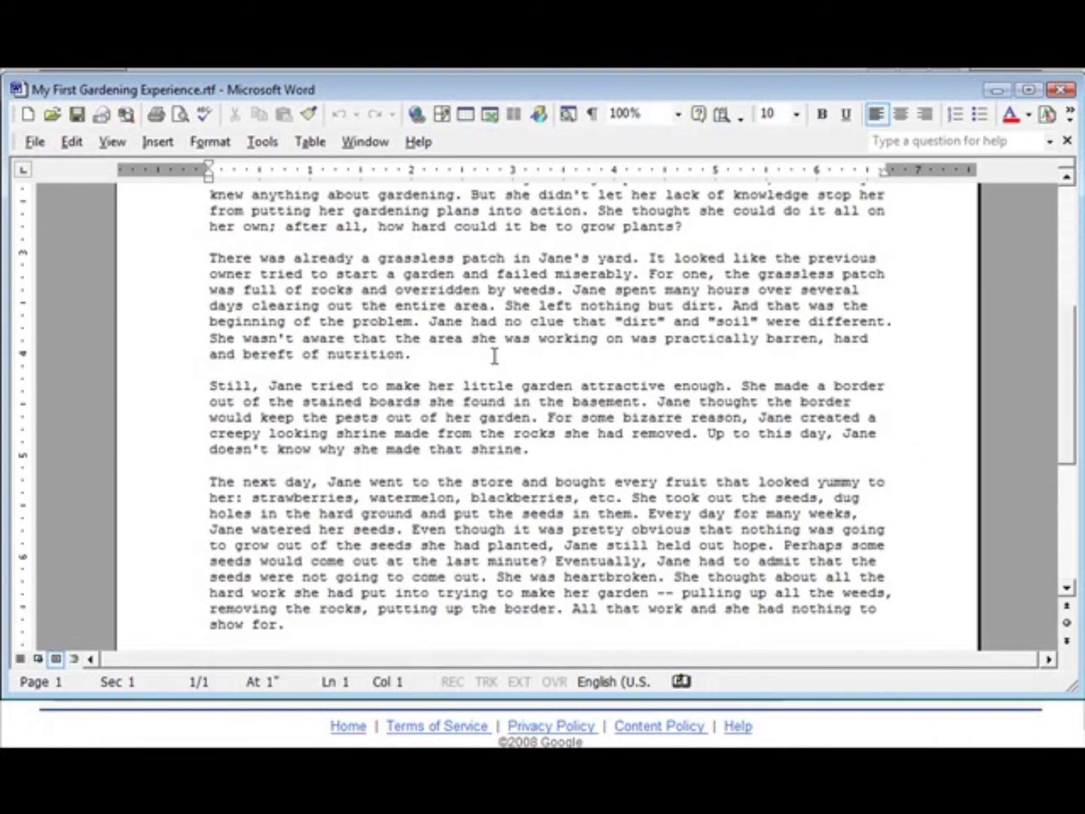
scroll(491, 354, down, 3)
scroll(482, 360, up, 14)
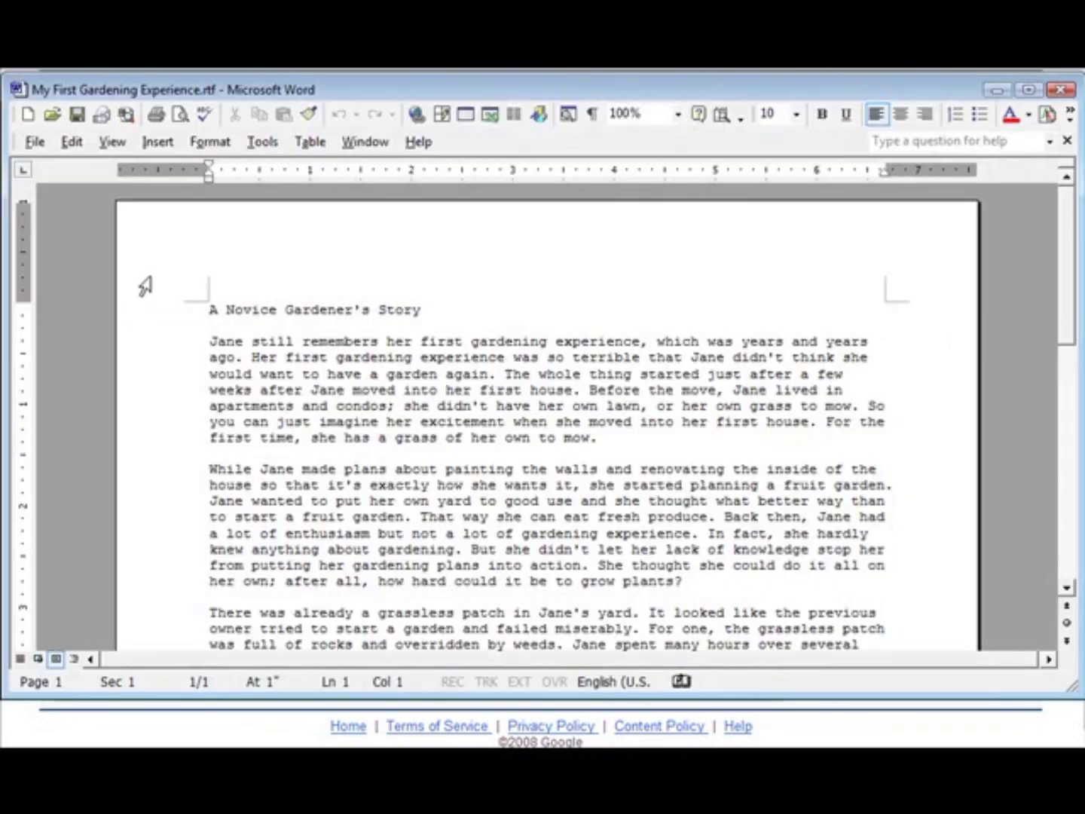
Step: Copy the entire gardening story from the Word document and paste it into the knol's article body
drag(210, 308, 794, 554)
right_click(497, 480)
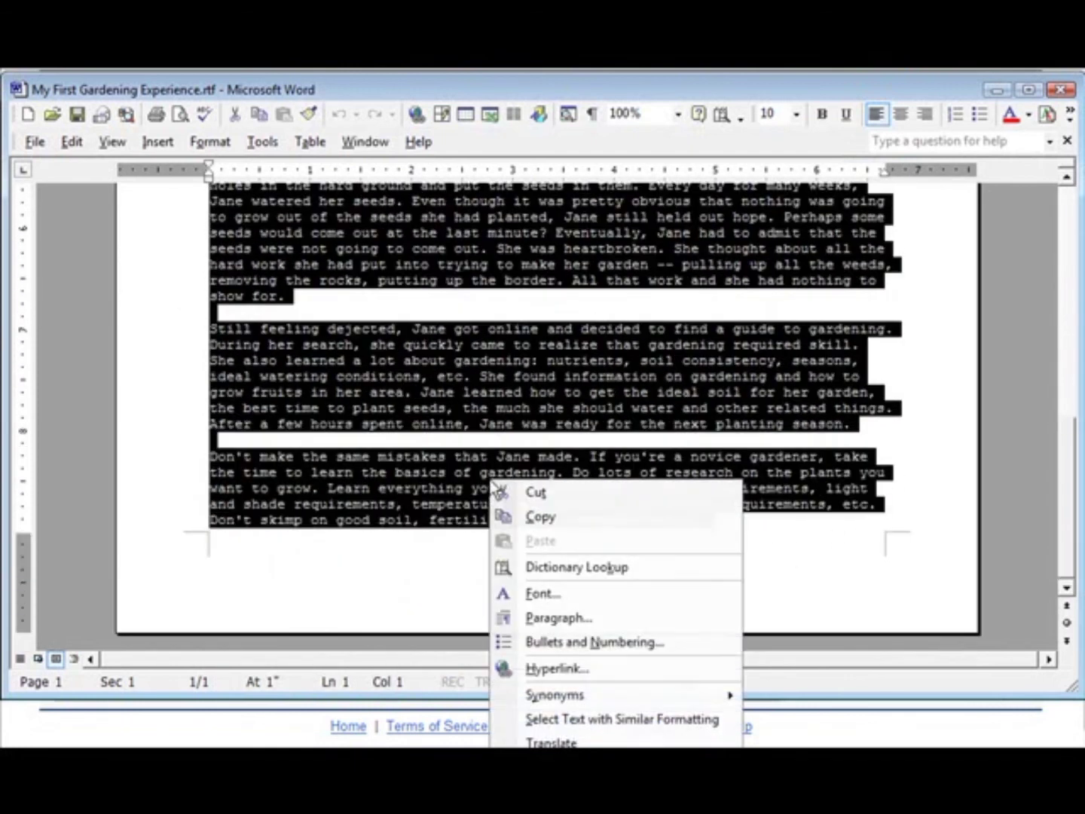
click(540, 517)
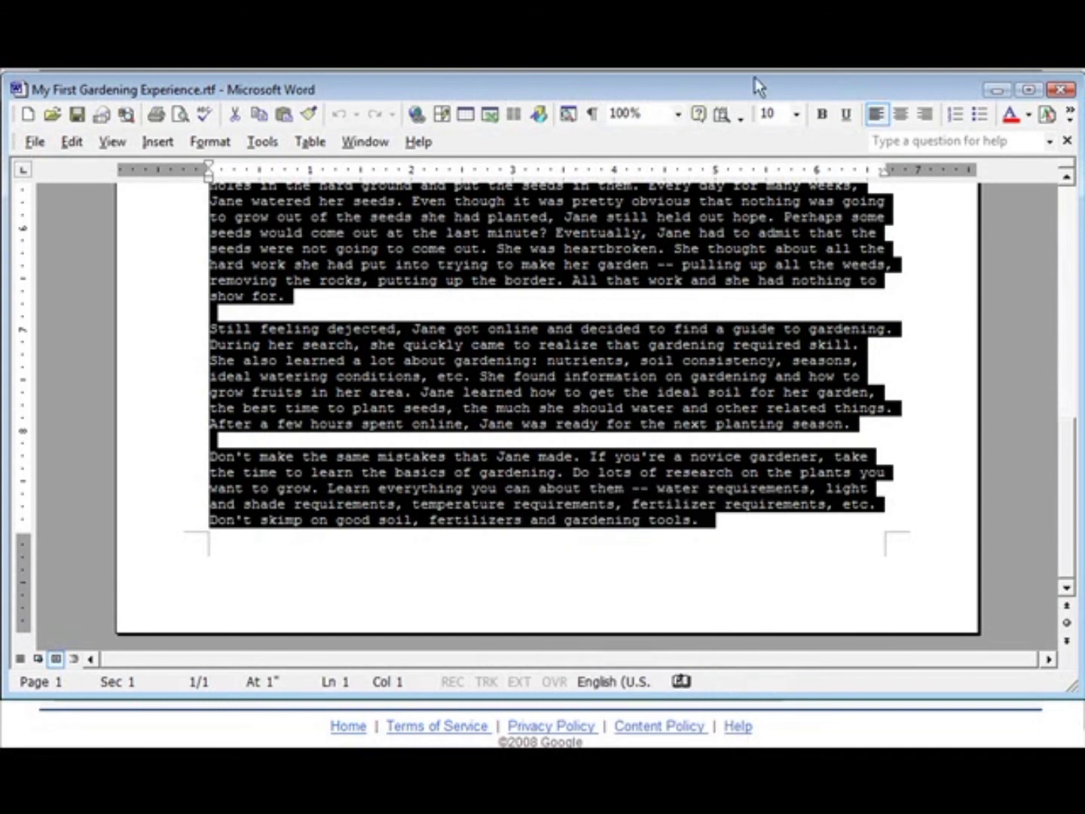
click(1000, 91)
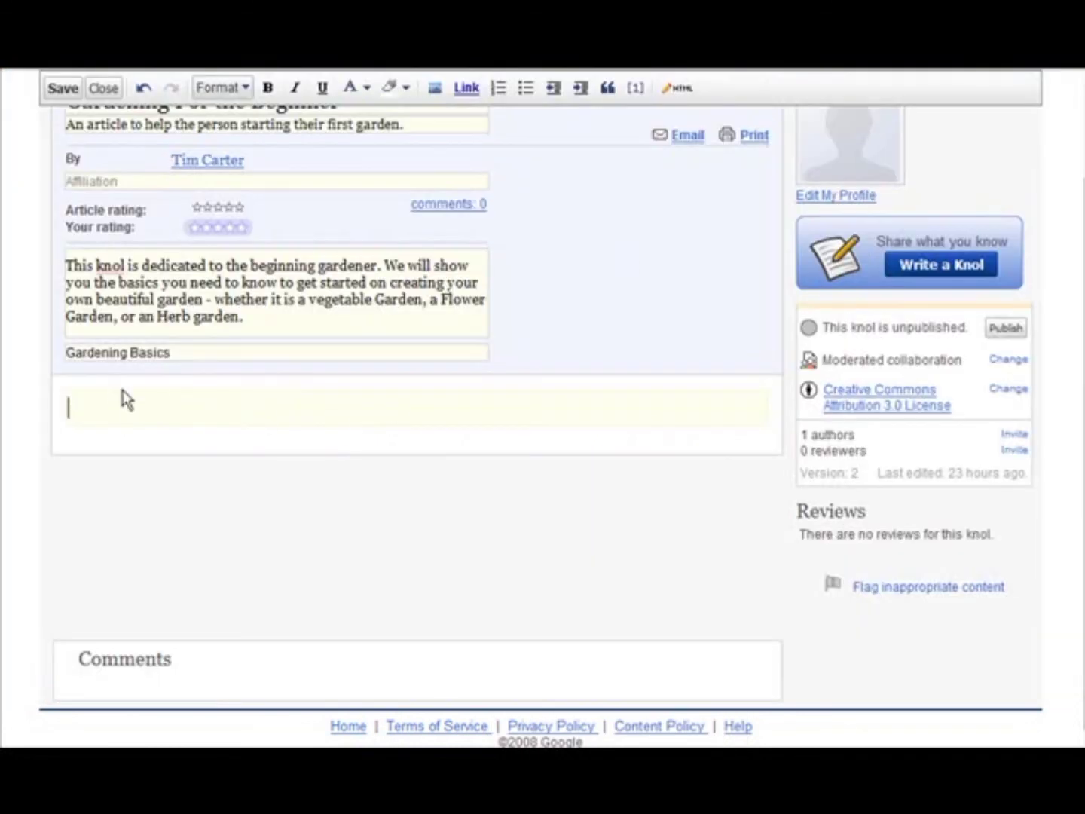
key(ctrl+v)
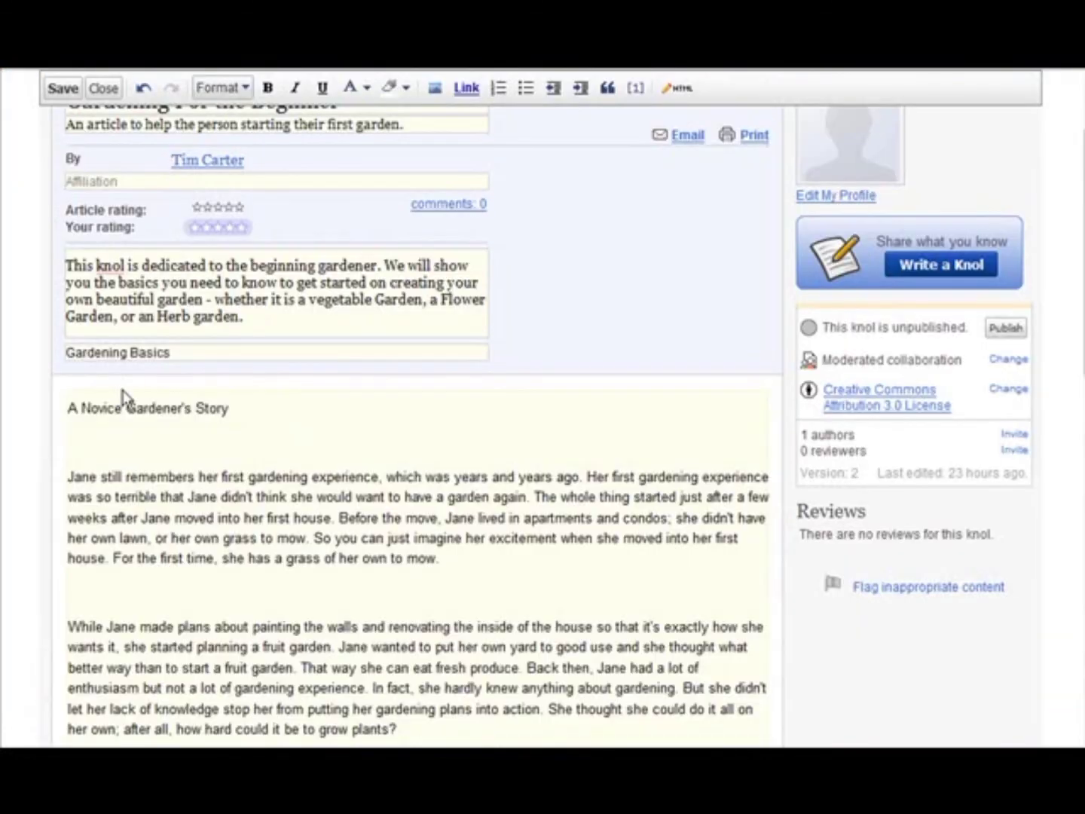
Step: Make the pasted title line "A Novice Gardener's Story" bold
scroll(564, 407, down, 3)
scroll(569, 427, down, 3)
scroll(539, 443, up, 3)
scroll(538, 442, up, 4)
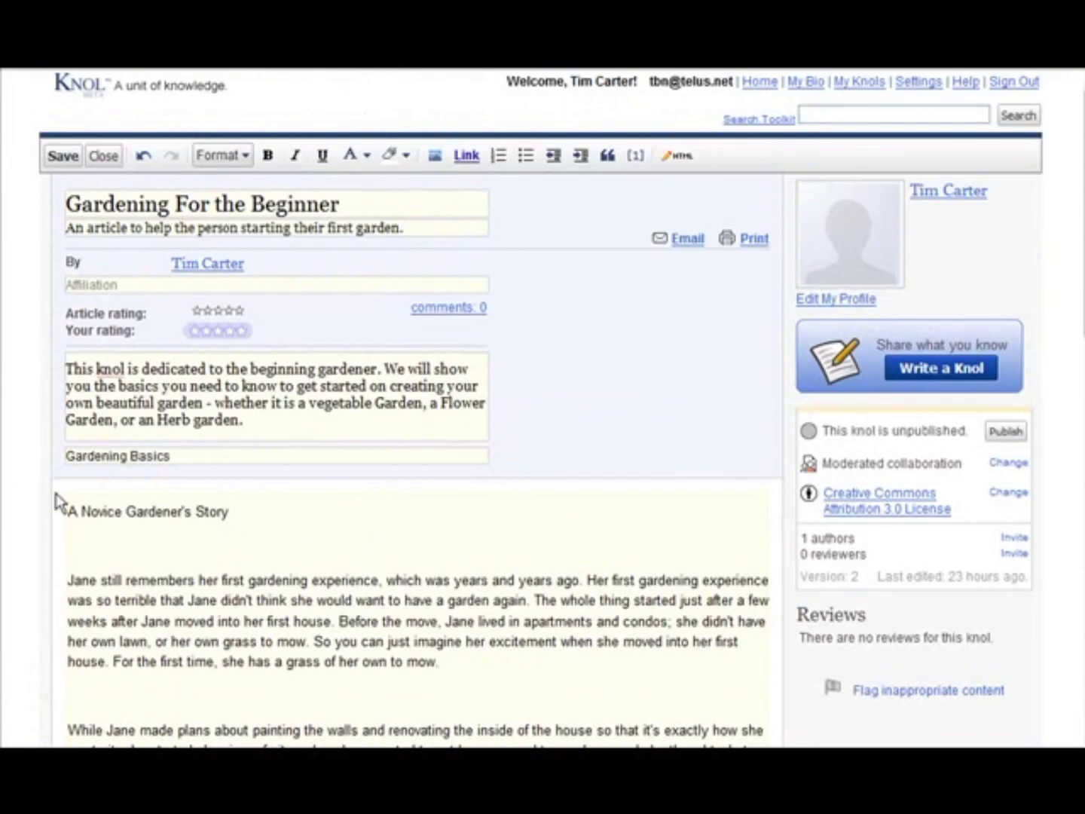
drag(70, 511, 248, 509)
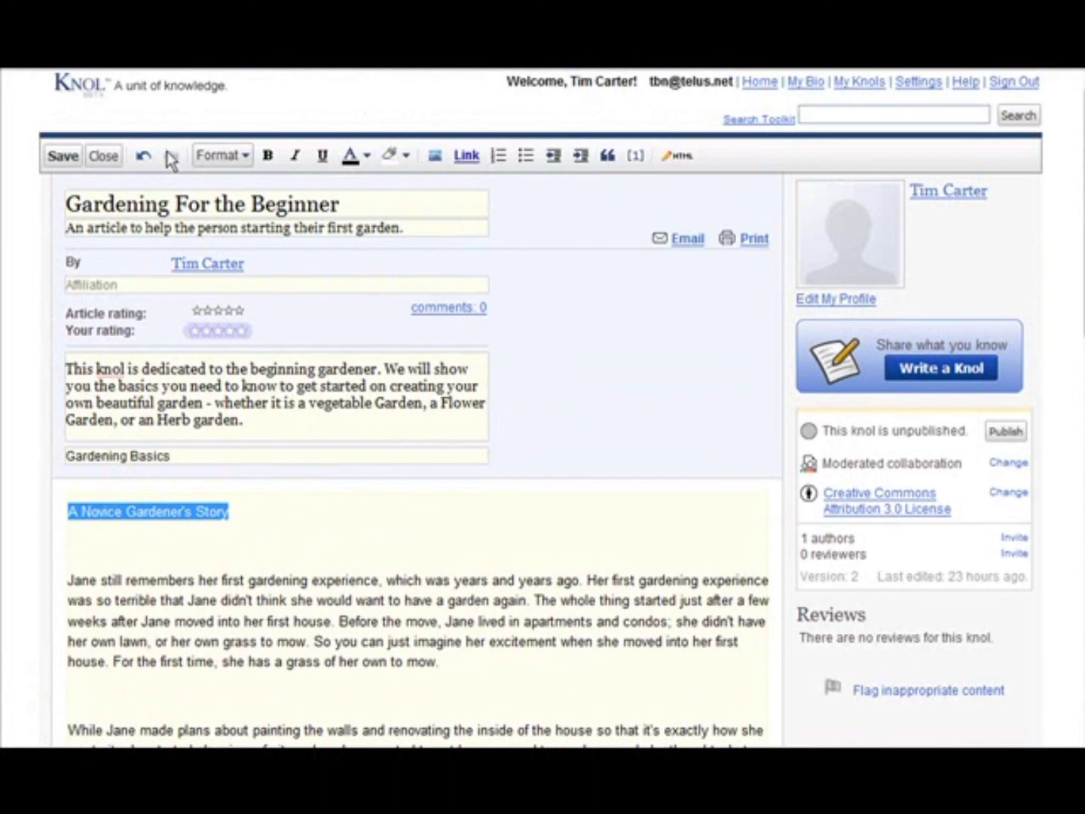
click(272, 159)
click(281, 510)
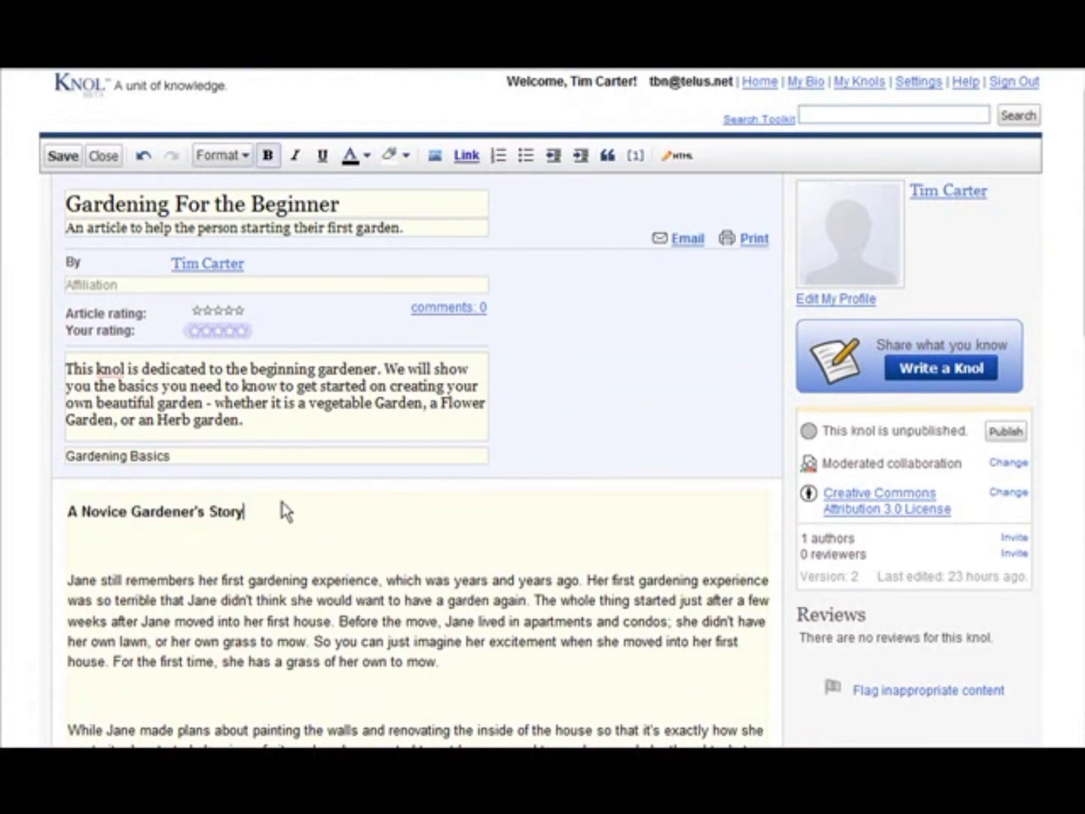
Step: Apply the Heading (H2) format to the line "A Novice Gardener's Story"
scroll(303, 545, down, 3)
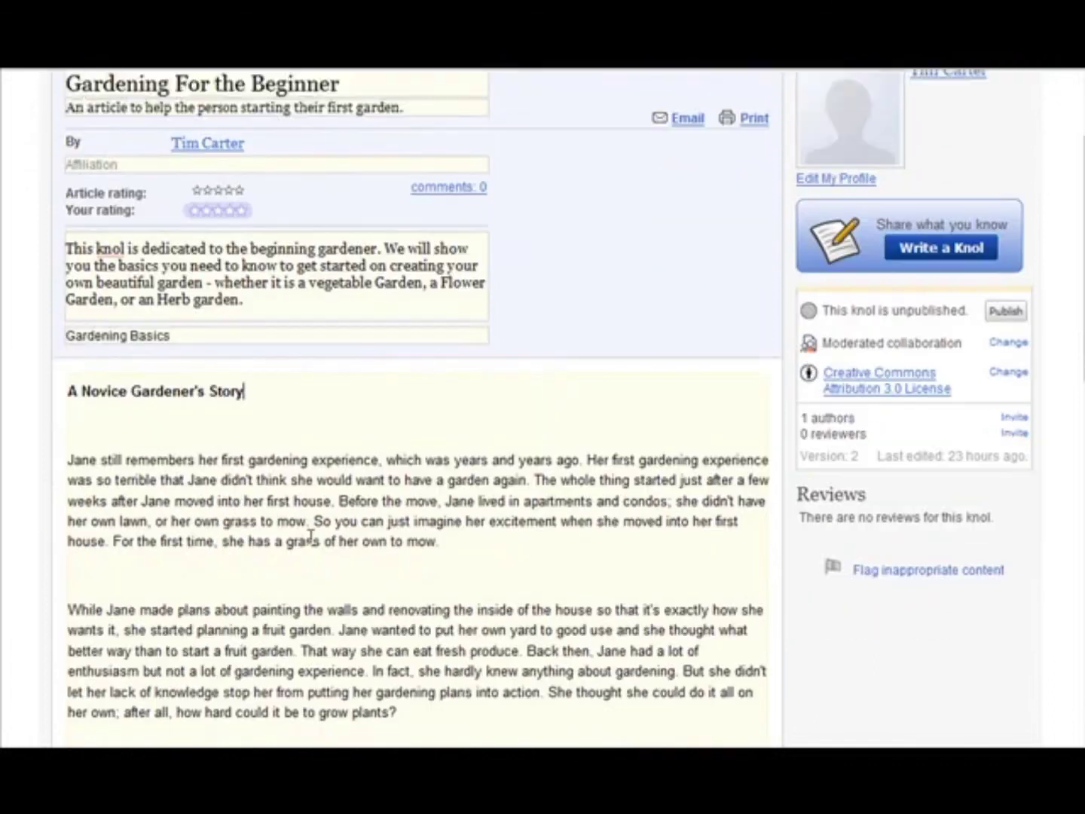
scroll(317, 551, up, 3)
scroll(478, 532, down, 3)
scroll(475, 523, up, 3)
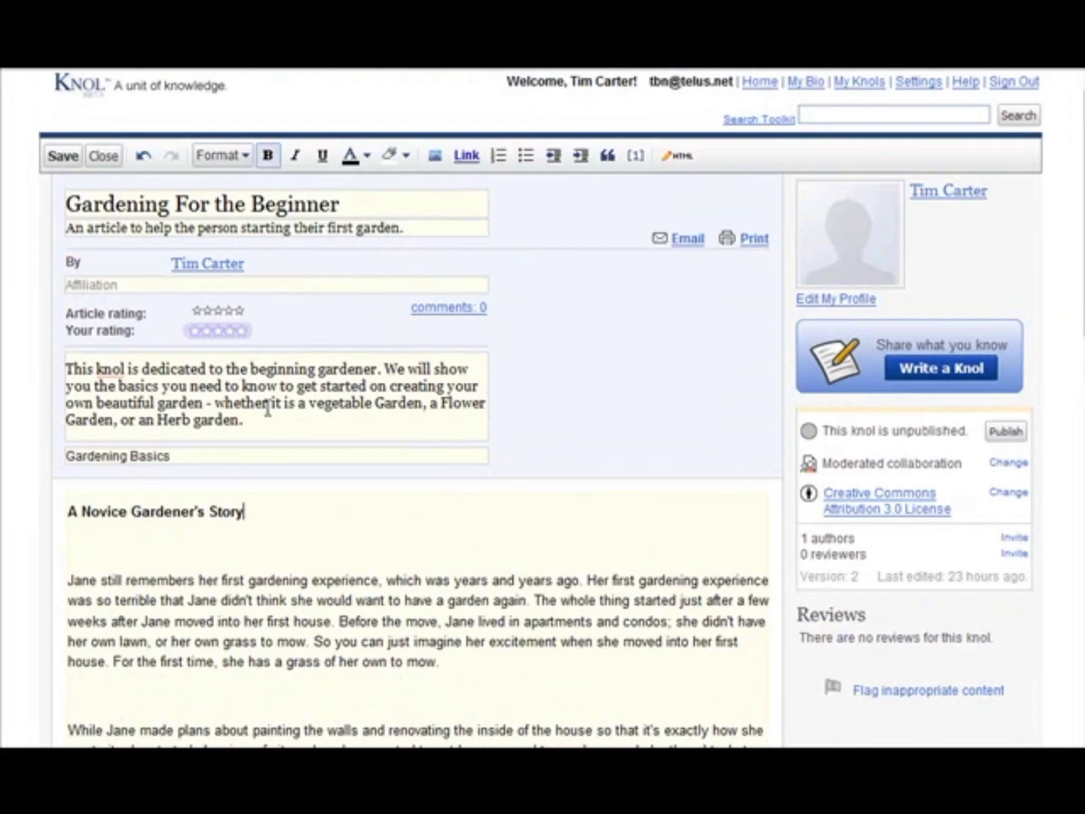
click(245, 156)
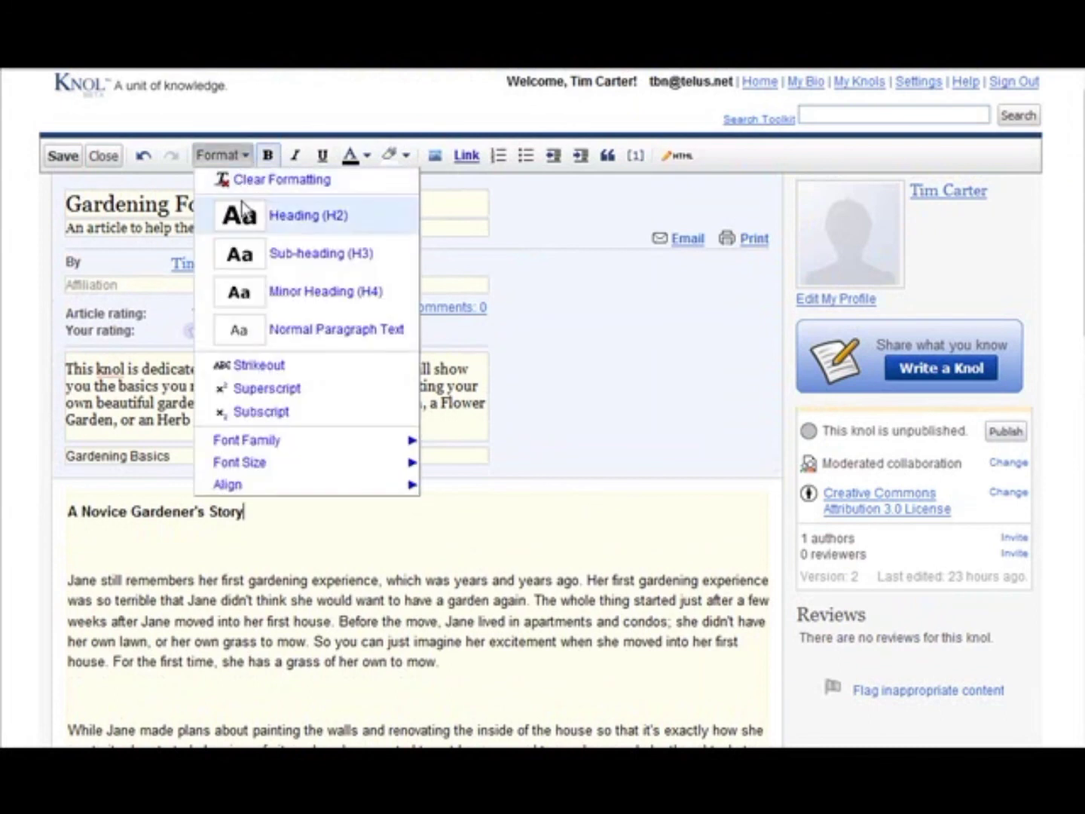
click(344, 220)
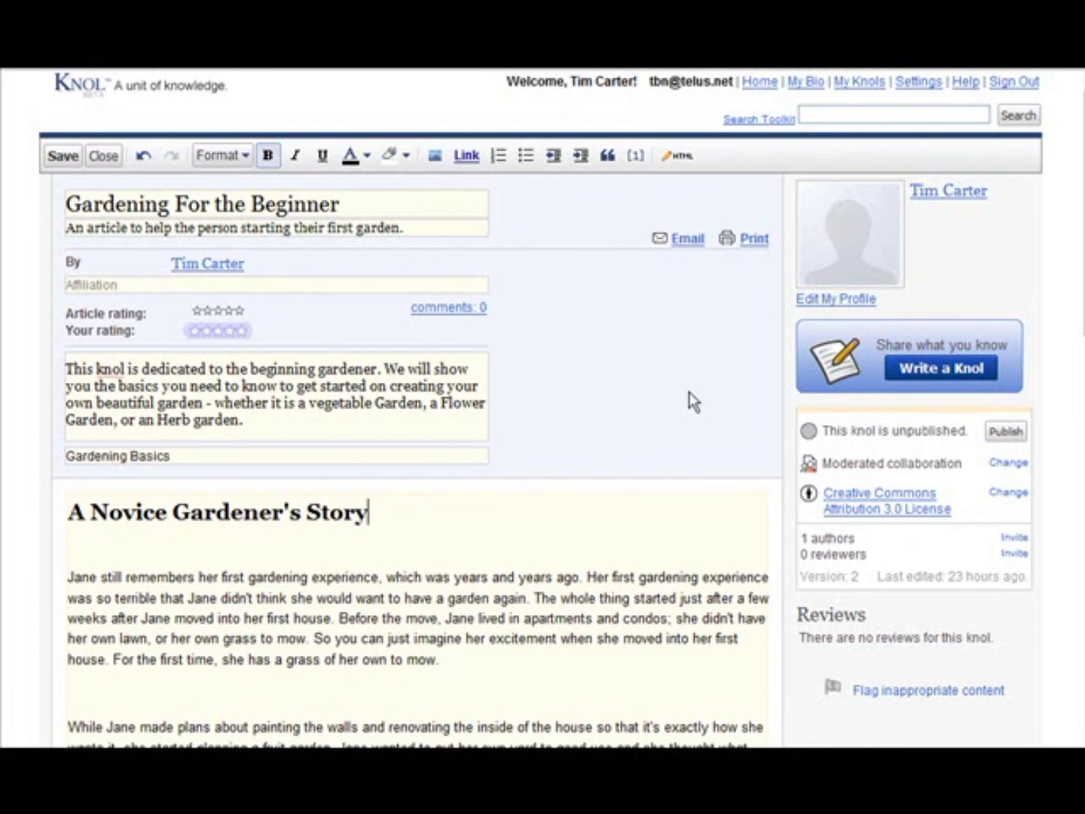
Step: Add the line "The Next Day" in the blank space above the paragraph about Jane buying fruit at the store
scroll(688, 392, down, 3)
scroll(694, 399, down, 3)
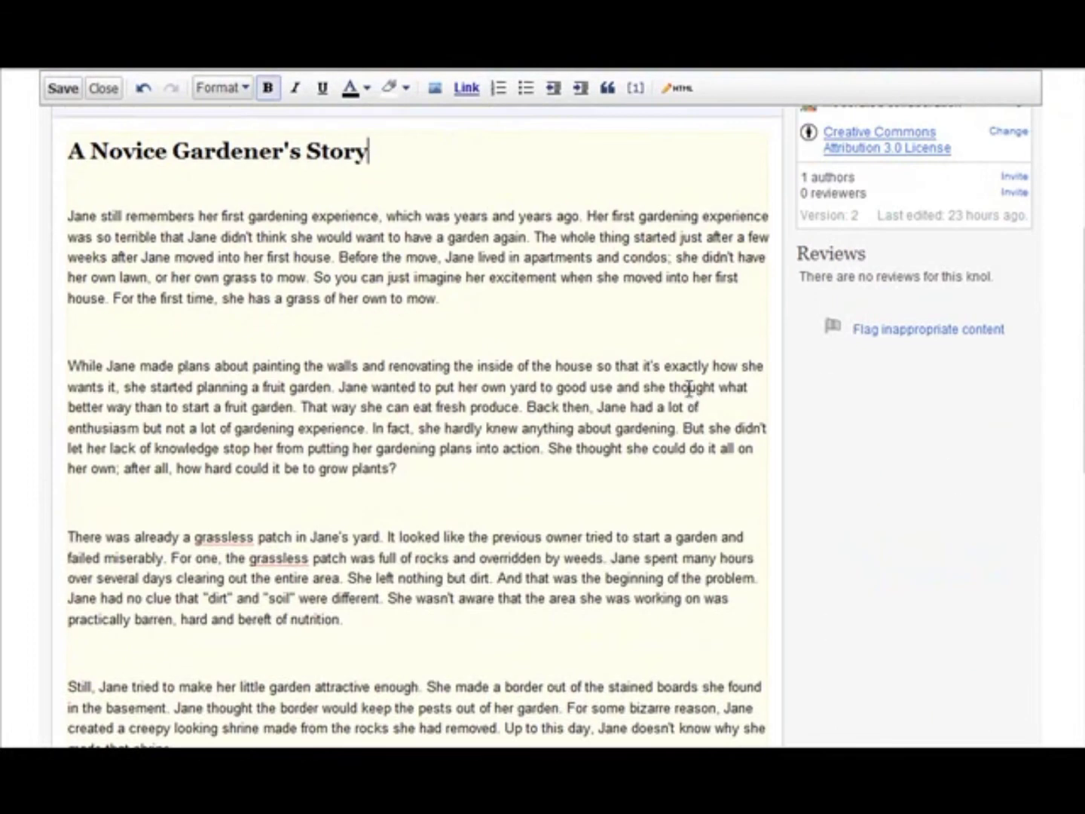
scroll(260, 475, down, 2)
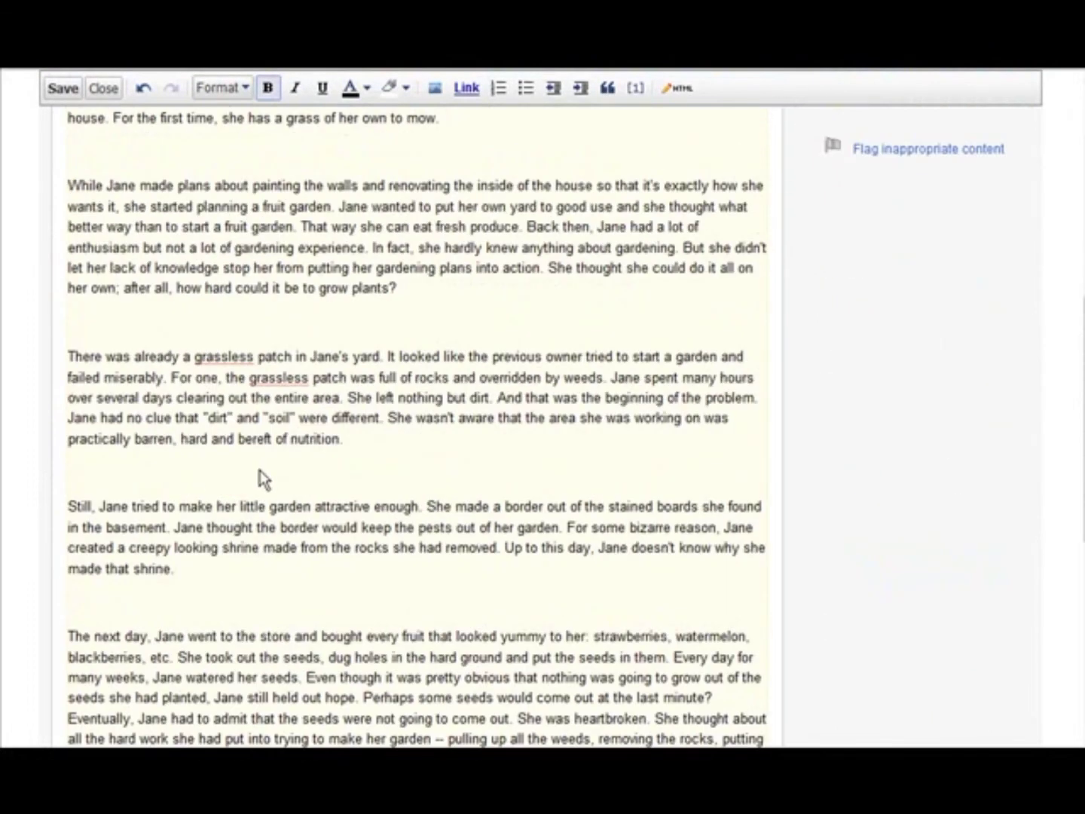
scroll(269, 475, down, 3)
scroll(269, 467, down, 1)
click(86, 381)
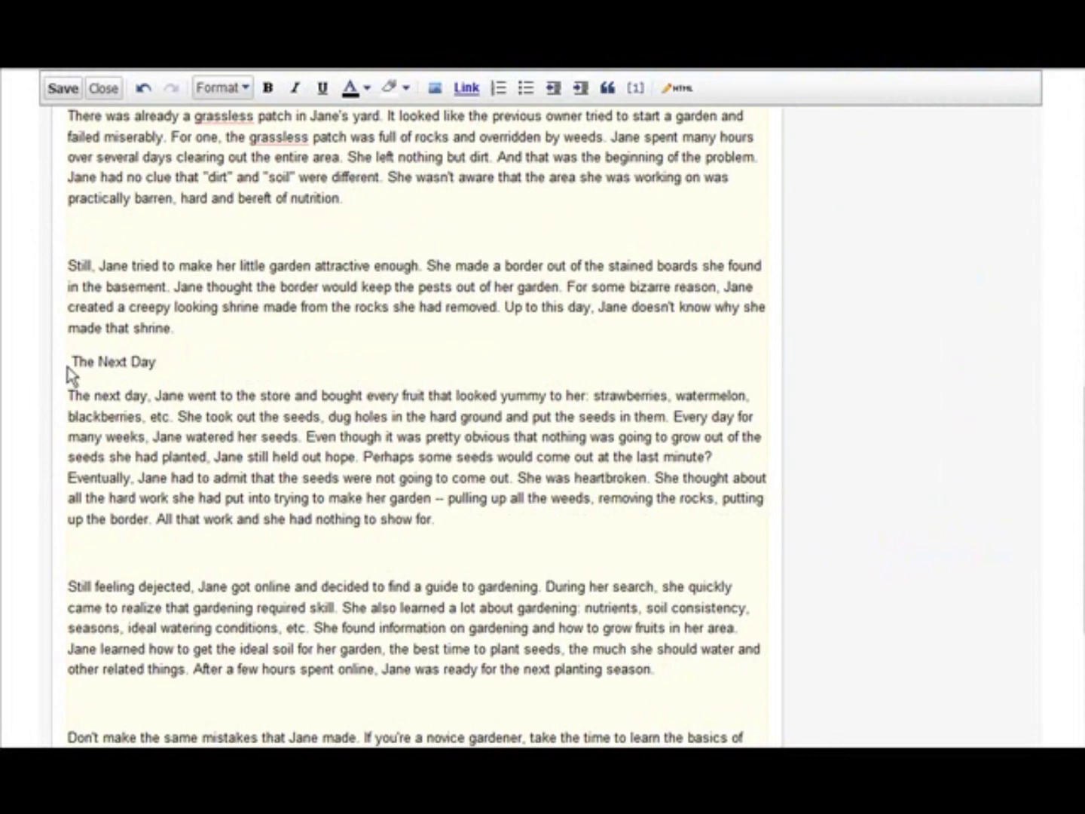
Step: Apply the Sub-heading (H3) format to the line "The Next Day"
drag(71, 361, 155, 360)
scroll(865, 416, up, 15)
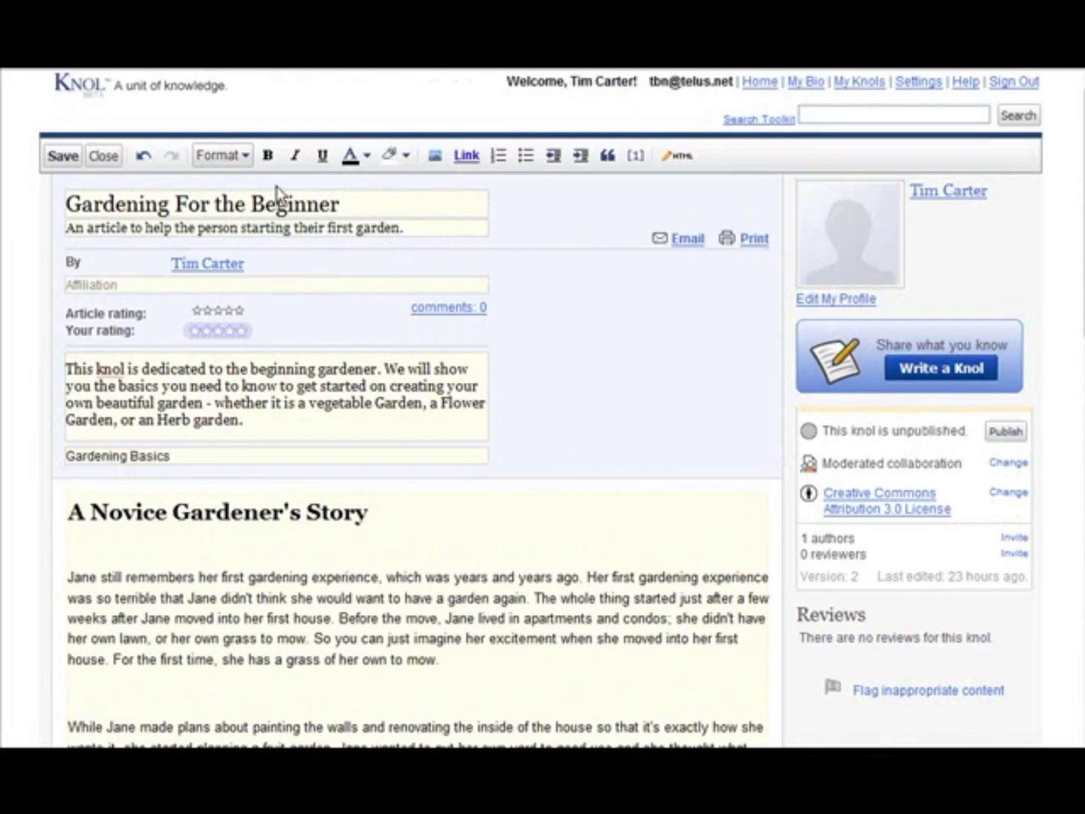
click(241, 153)
click(241, 153)
click(241, 157)
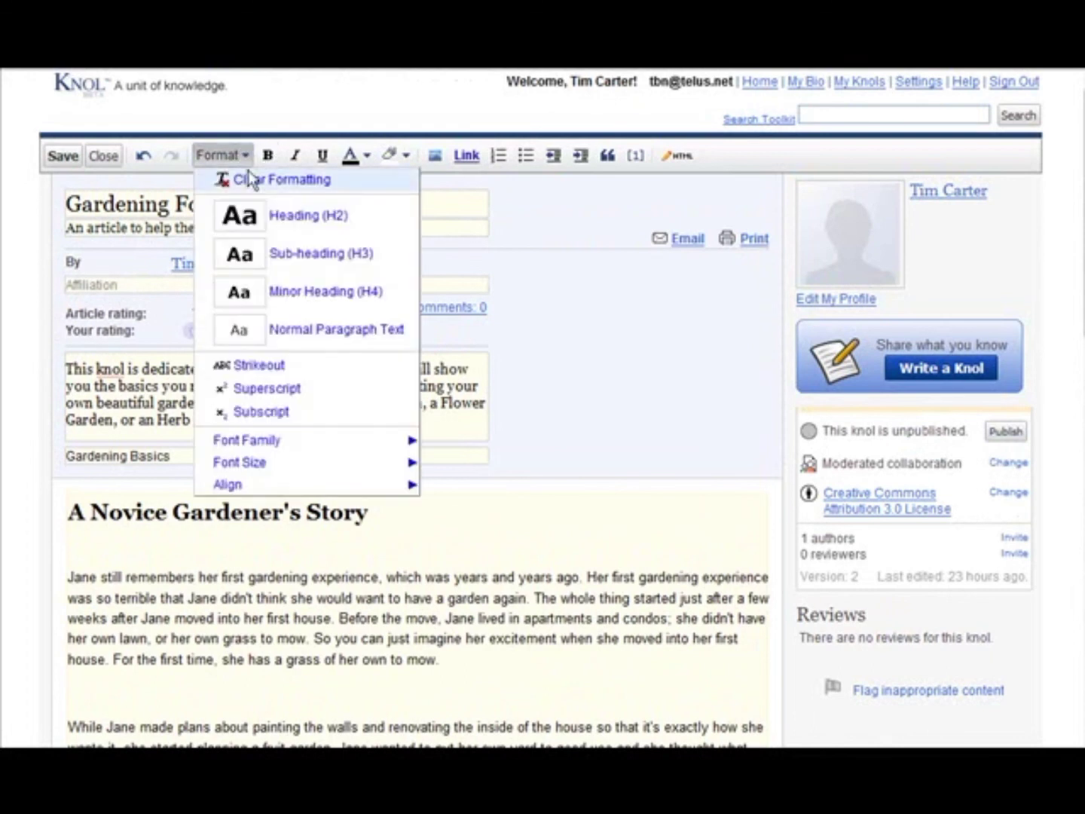
click(283, 255)
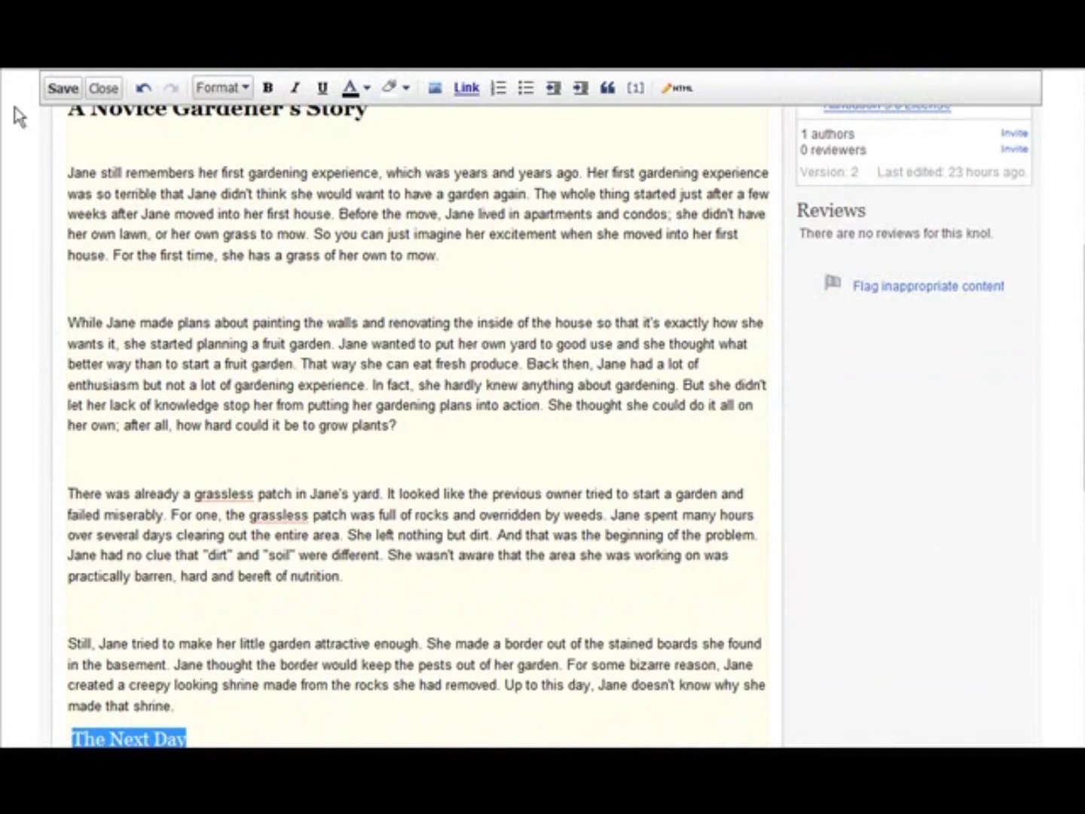
scroll(249, 460, down, 3)
click(245, 496)
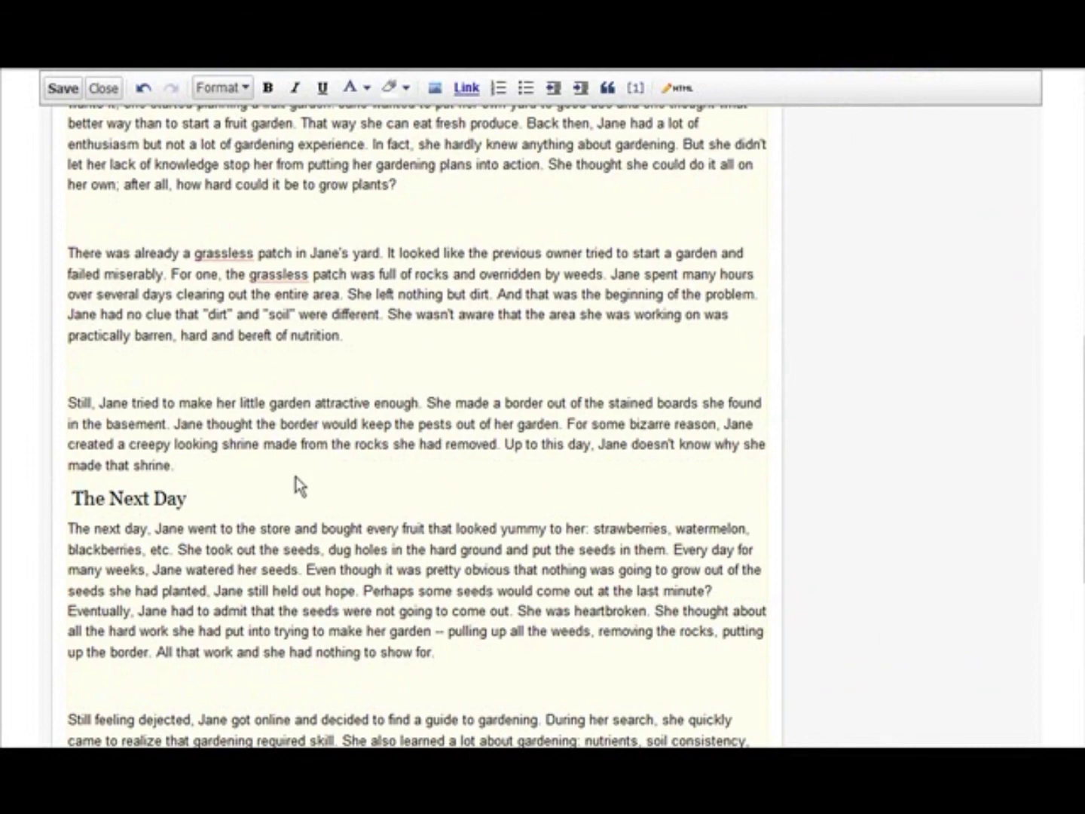
Step: Add the line "Conclusion" in the blank space above the final paragraph about not repeating Jane's mistakes
scroll(288, 479, down, 1)
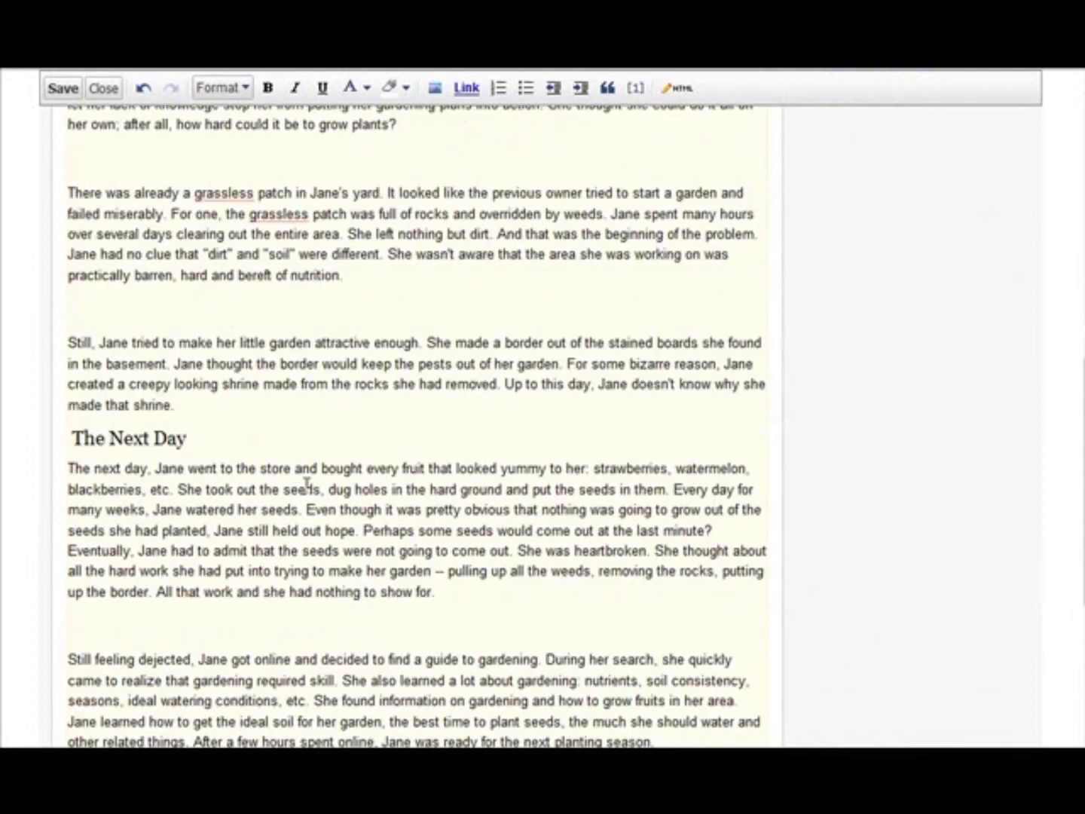
scroll(316, 486, down, 3)
click(98, 464)
scroll(233, 465, down, 3)
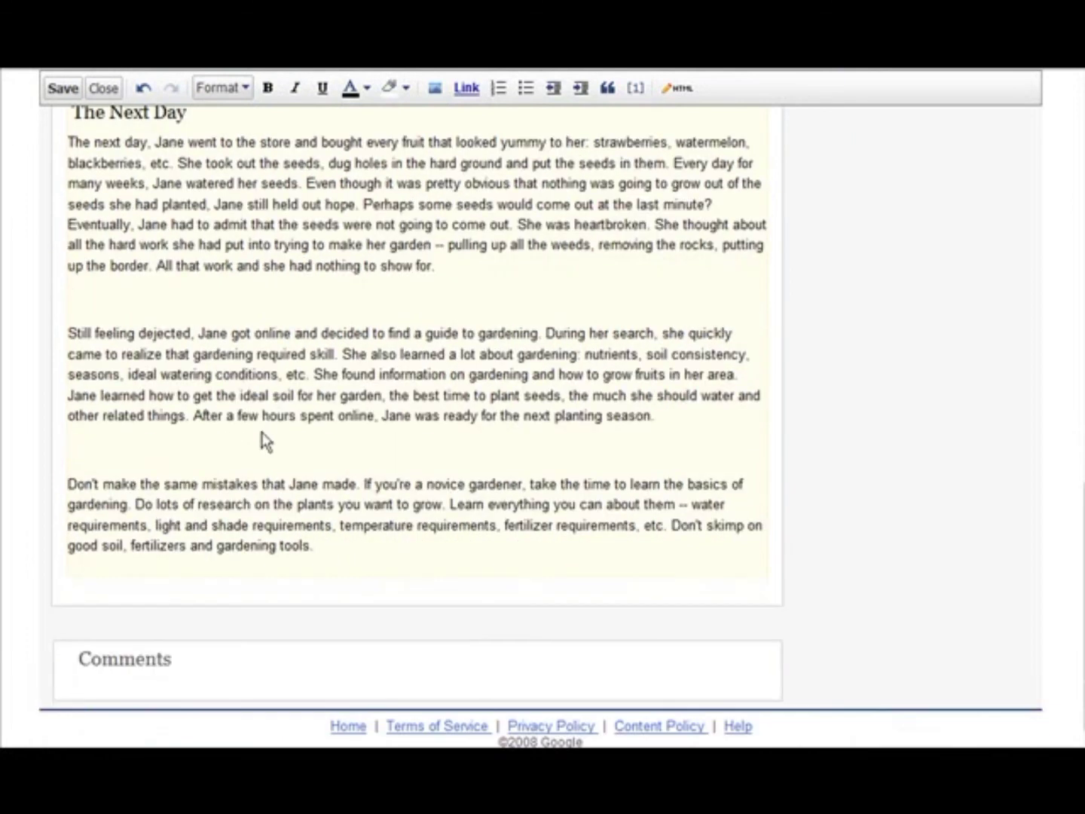
click(152, 458)
text(Conclusion)
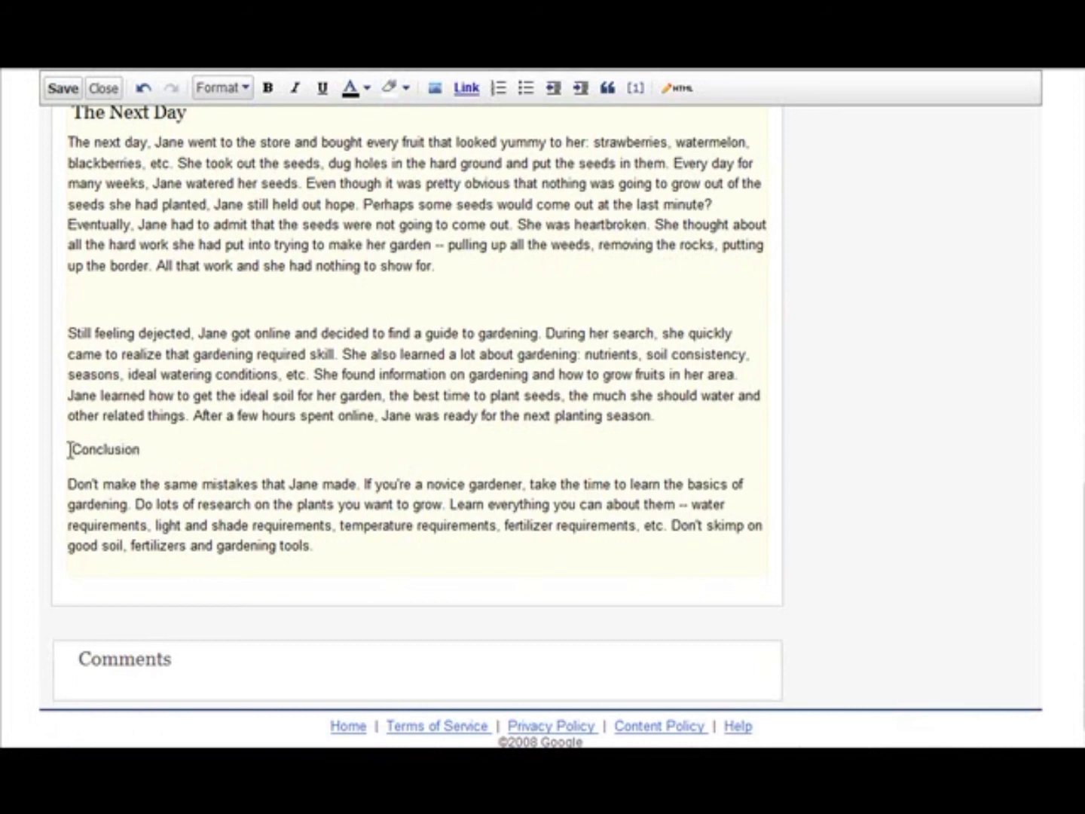
Step: Apply the Heading (H2) format to the line "Conclusion"
drag(71, 449, 136, 450)
scroll(817, 443, up, 12)
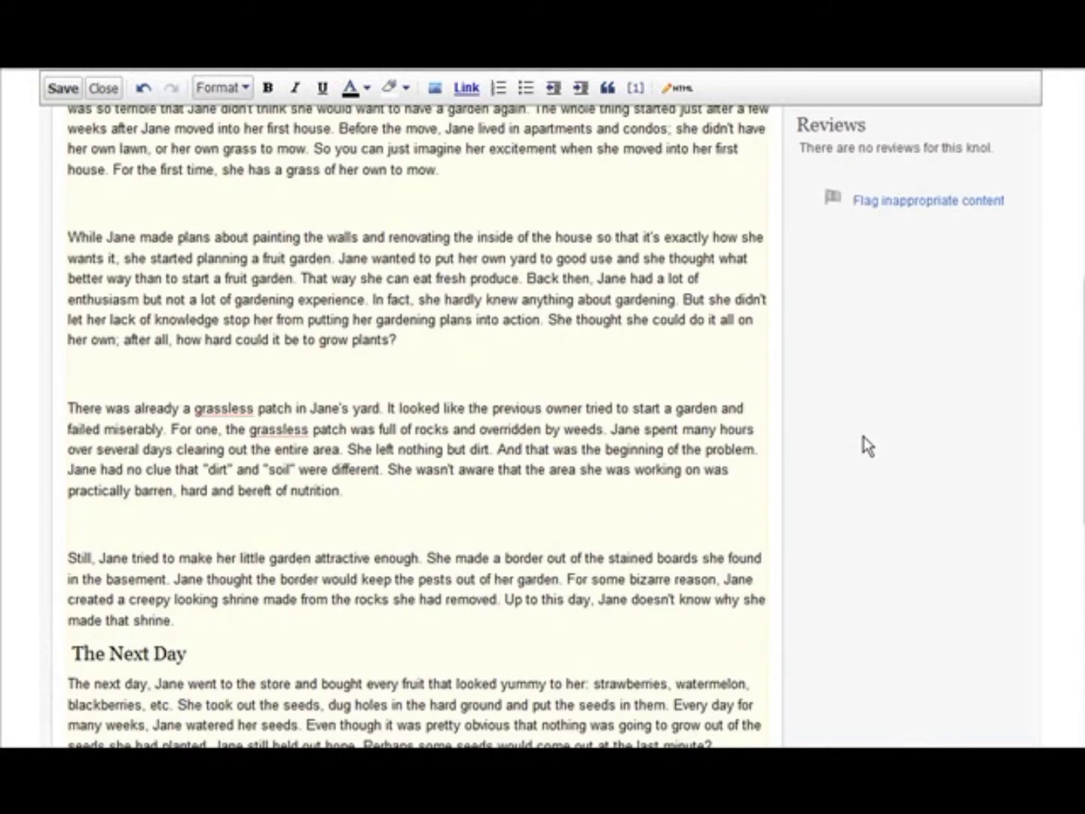
scroll(533, 382, up, 3)
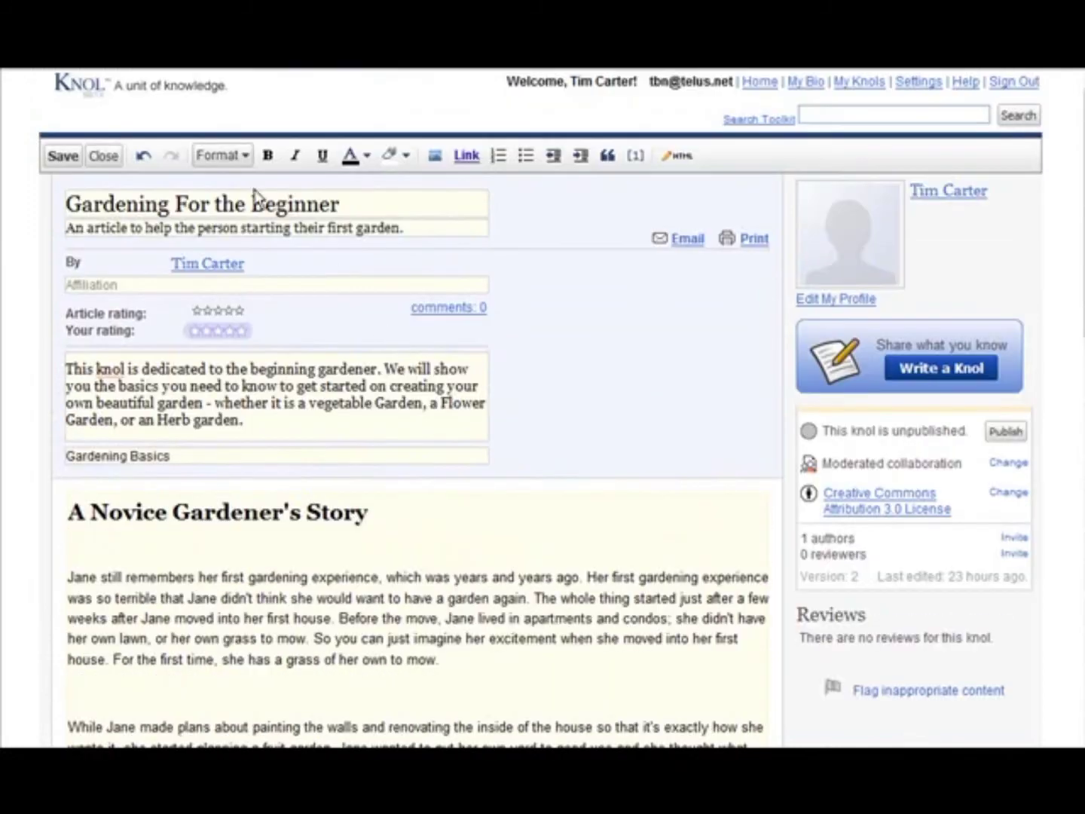
click(244, 158)
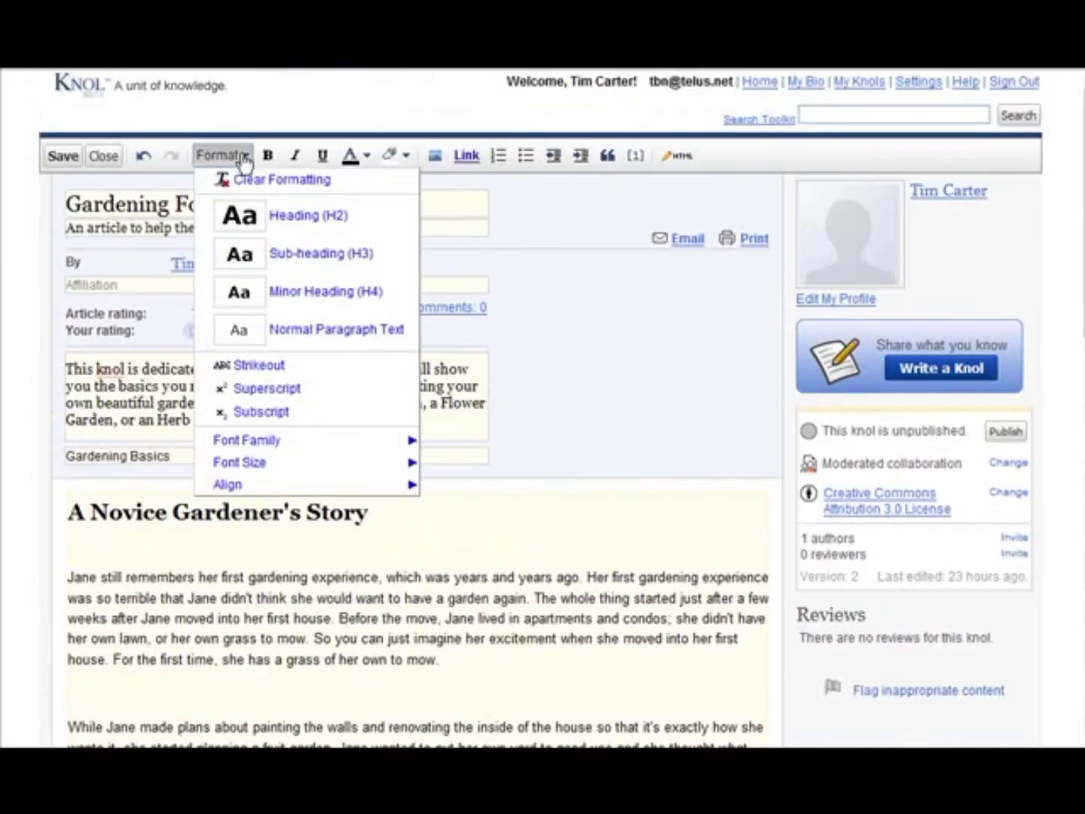
click(301, 218)
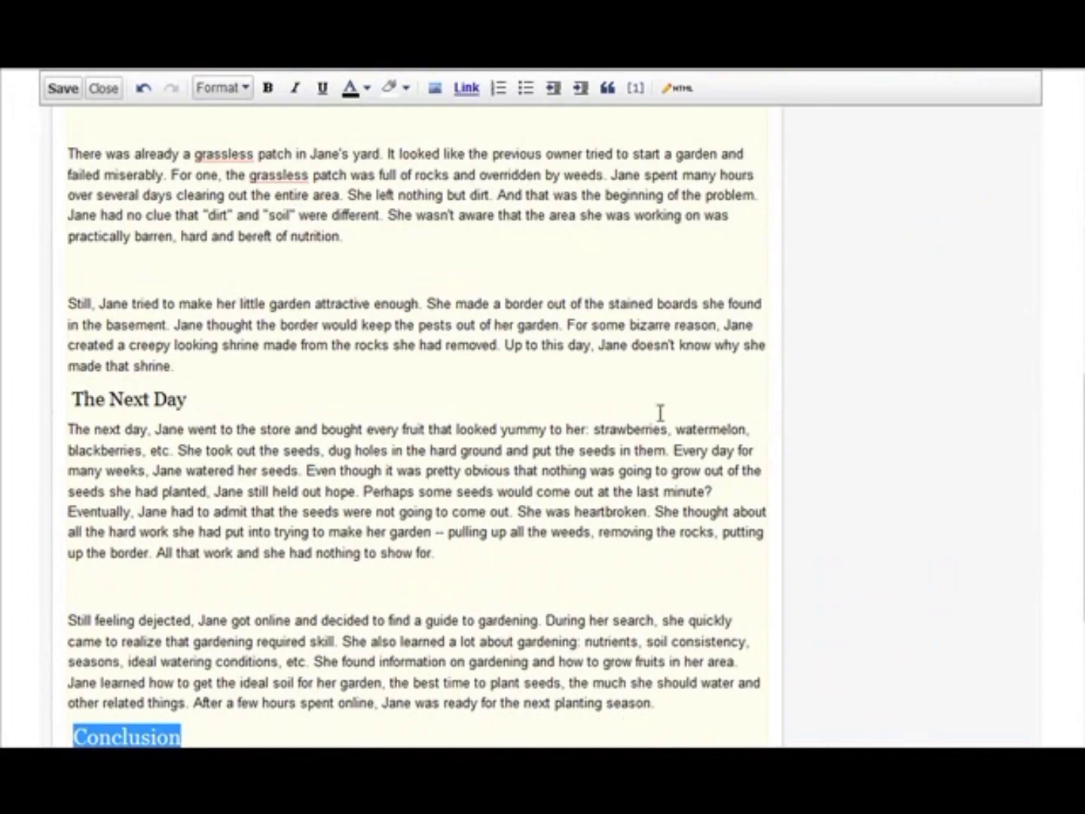
scroll(483, 498, down, 3)
scroll(482, 497, down, 2)
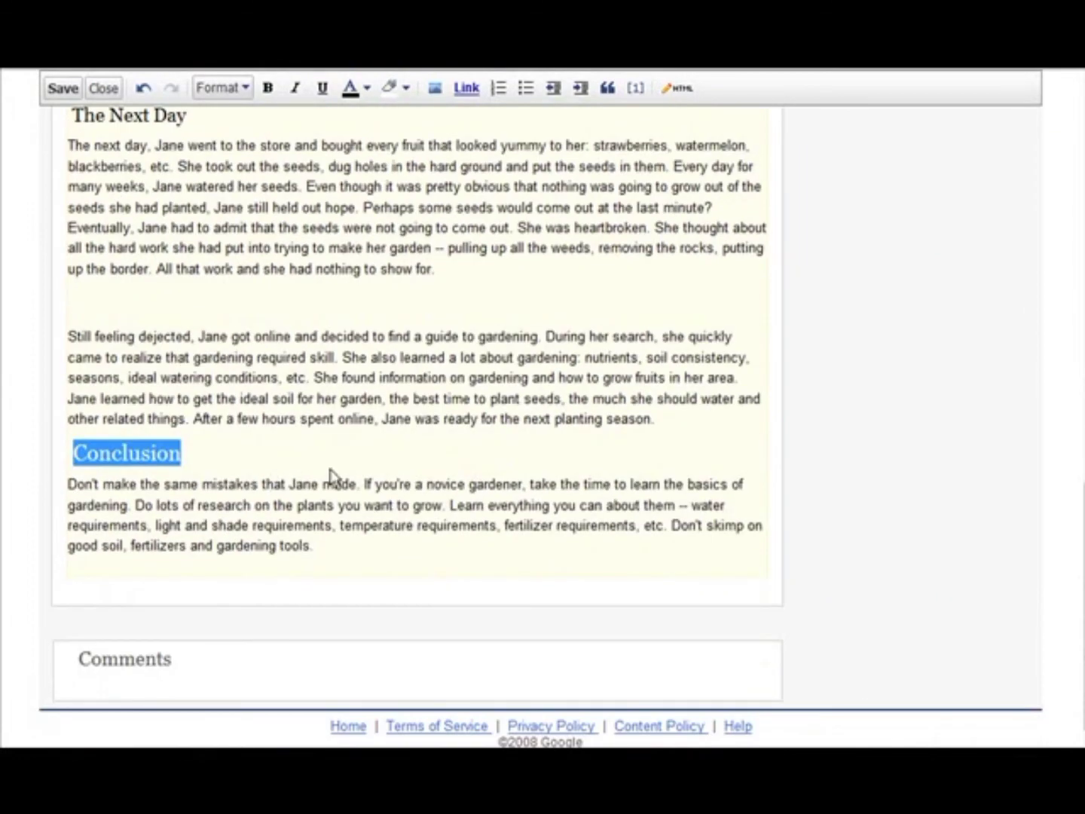
click(247, 455)
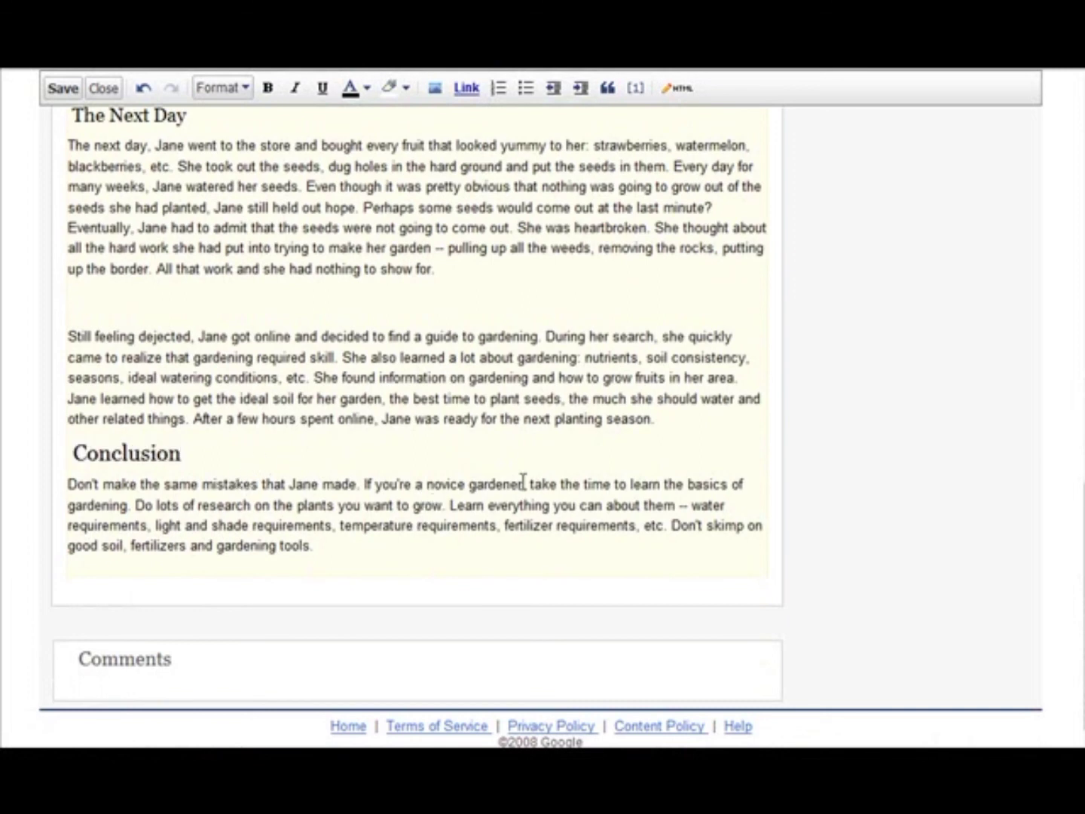
Step: Save the edited gardening knol and close the editor to view the article
scroll(453, 497, up, 15)
scroll(673, 469, up, 2)
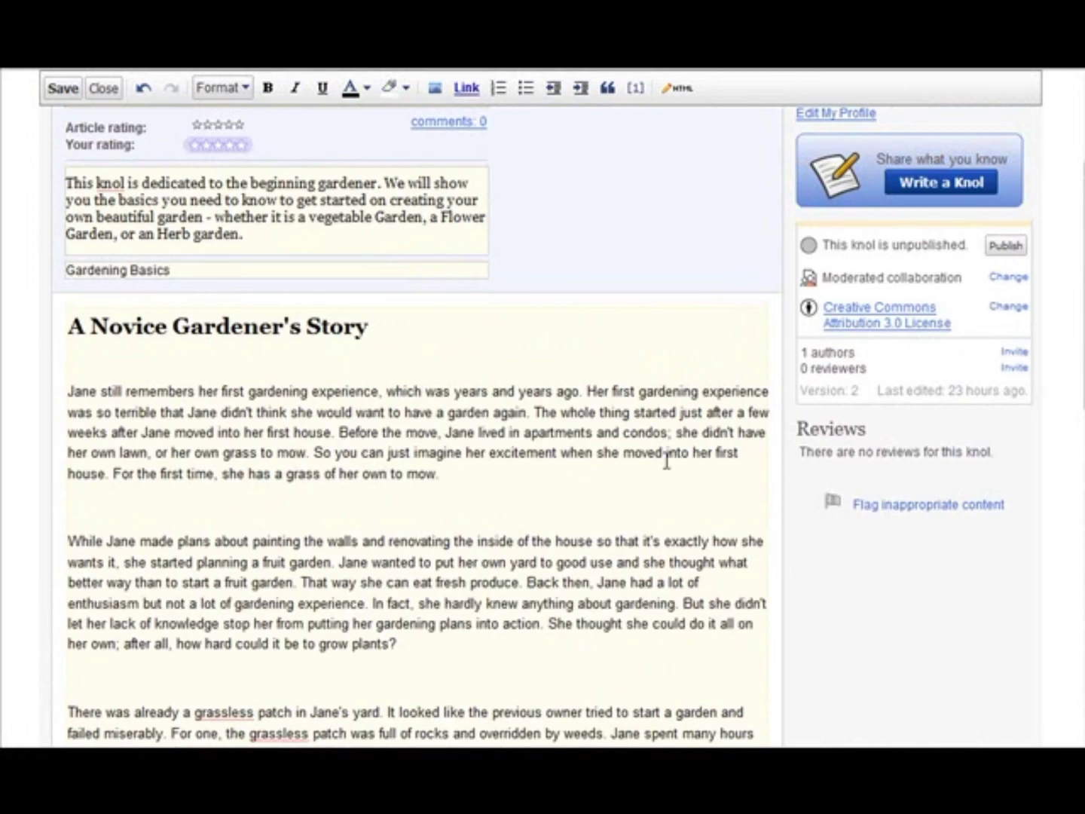
scroll(667, 461, up, 3)
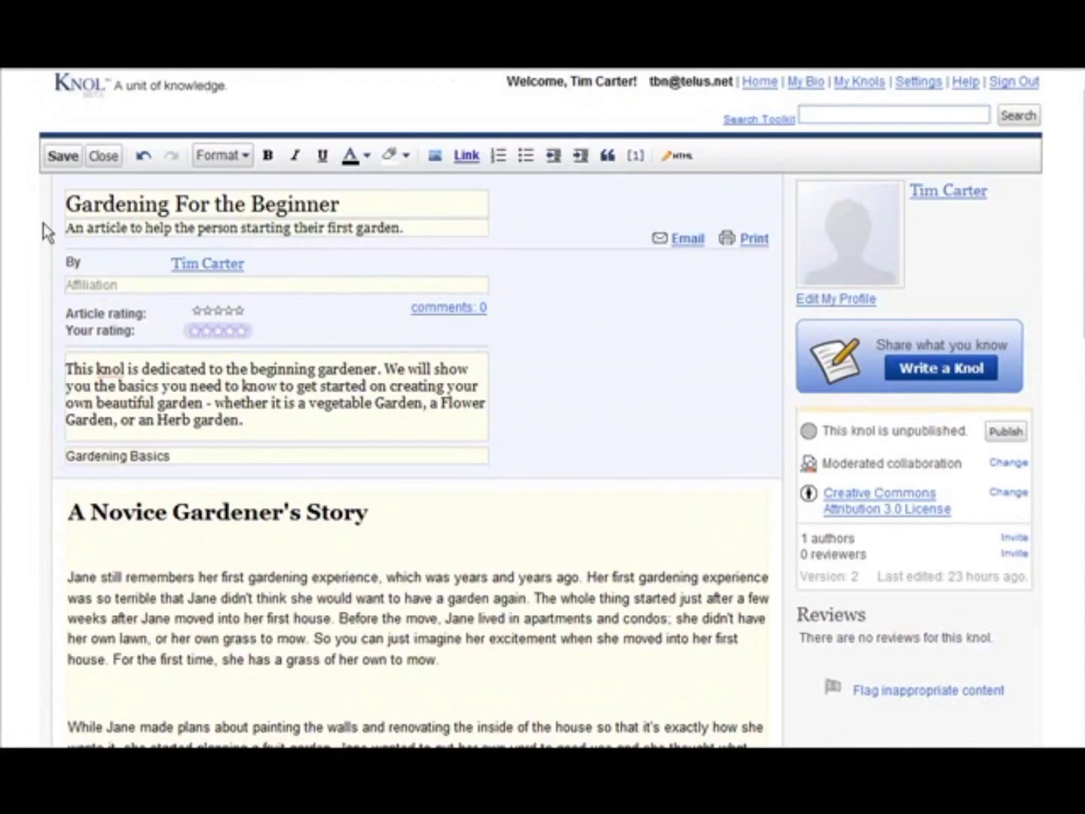
click(63, 159)
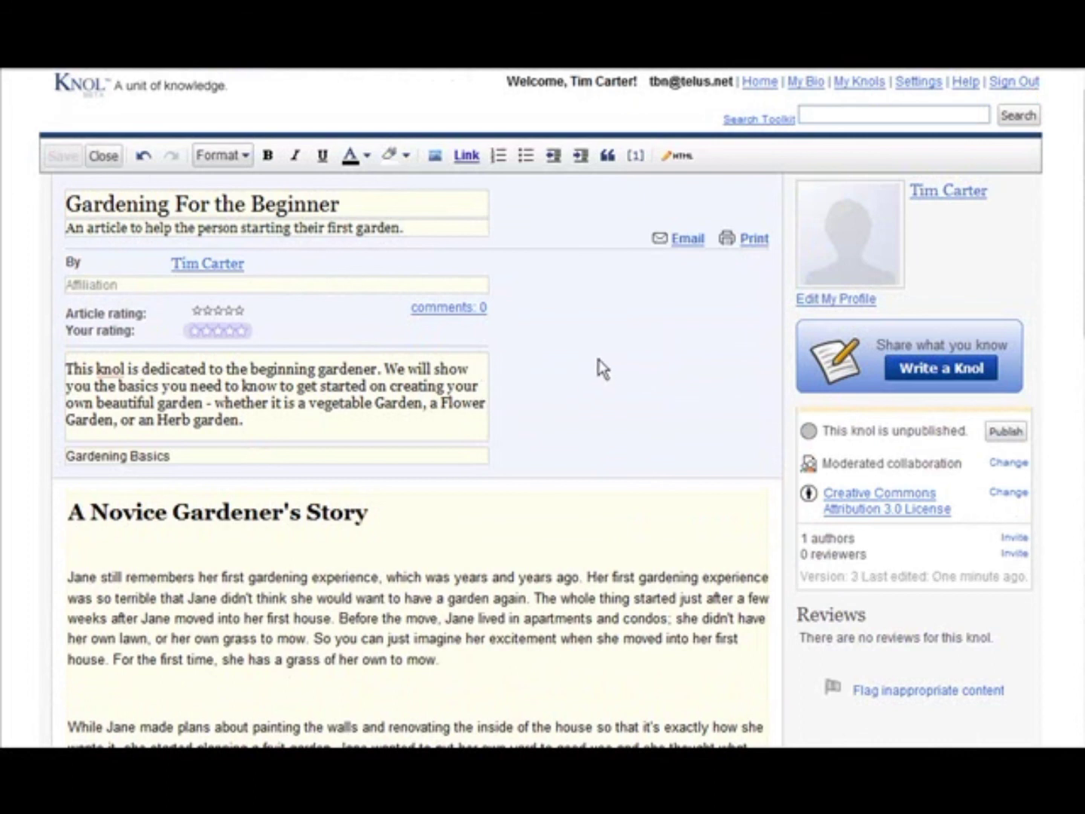
scroll(760, 411, down, 2)
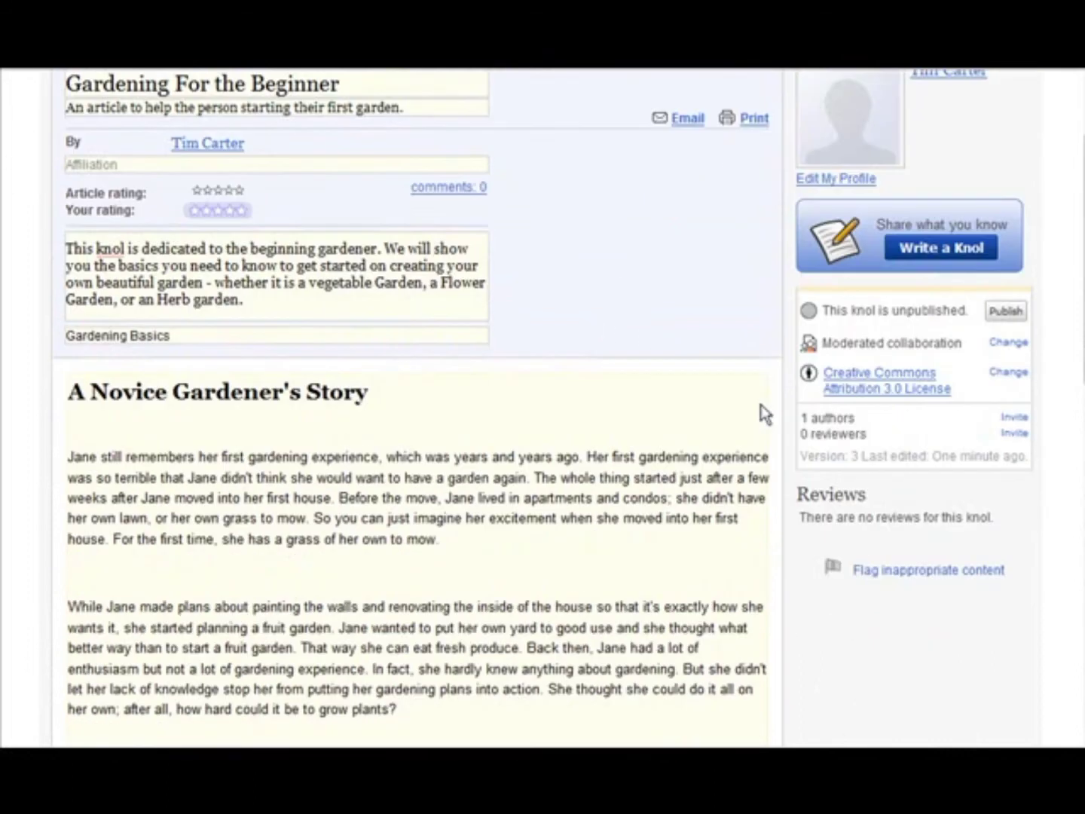
scroll(692, 416, down, 1)
scroll(692, 417, down, 2)
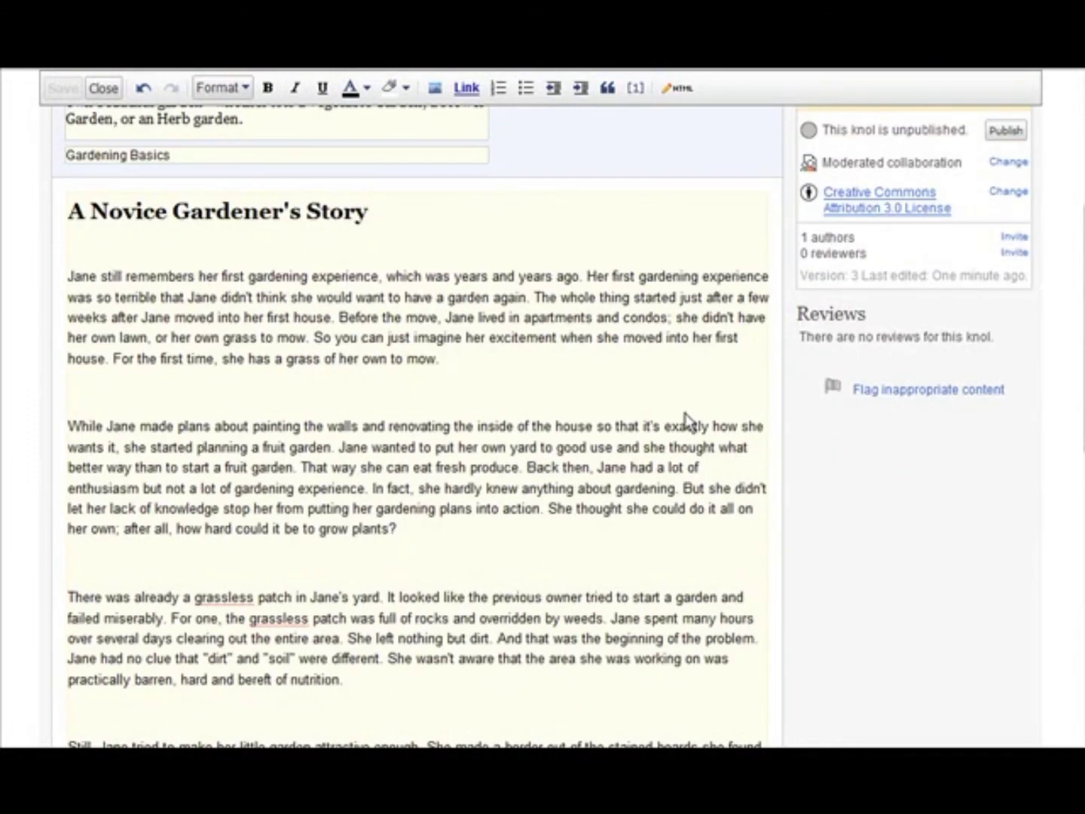
scroll(686, 421, up, 5)
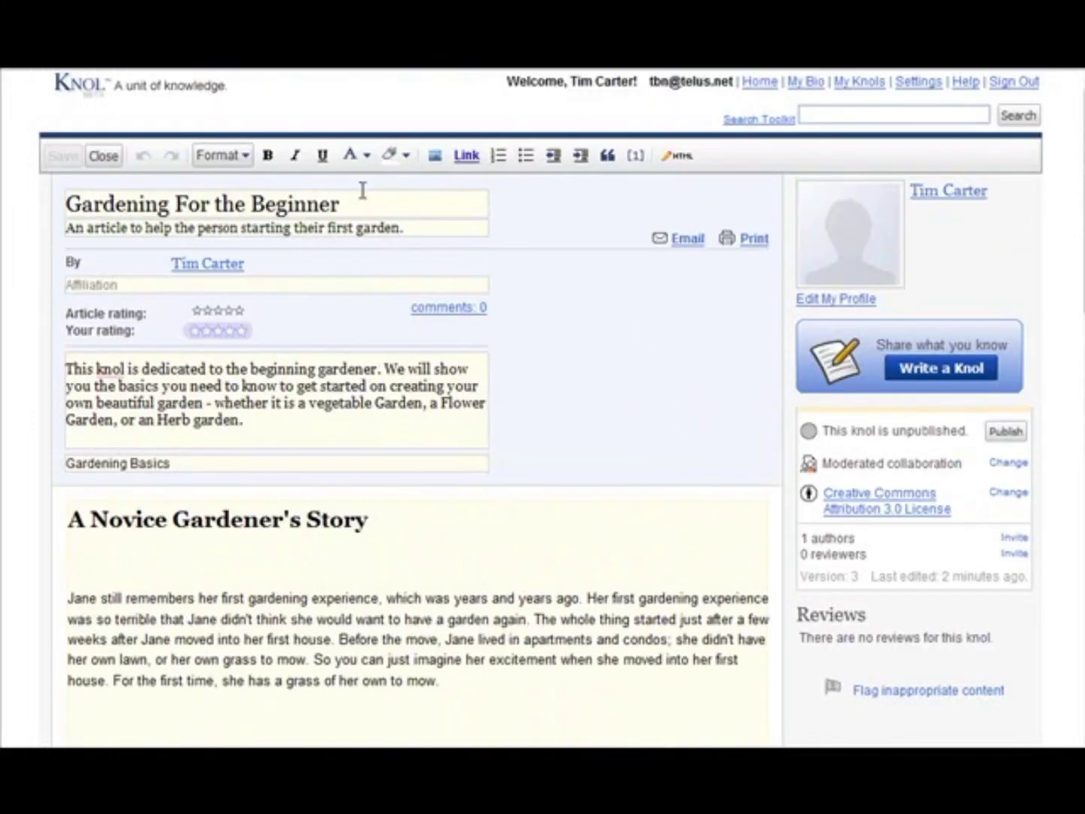
click(99, 156)
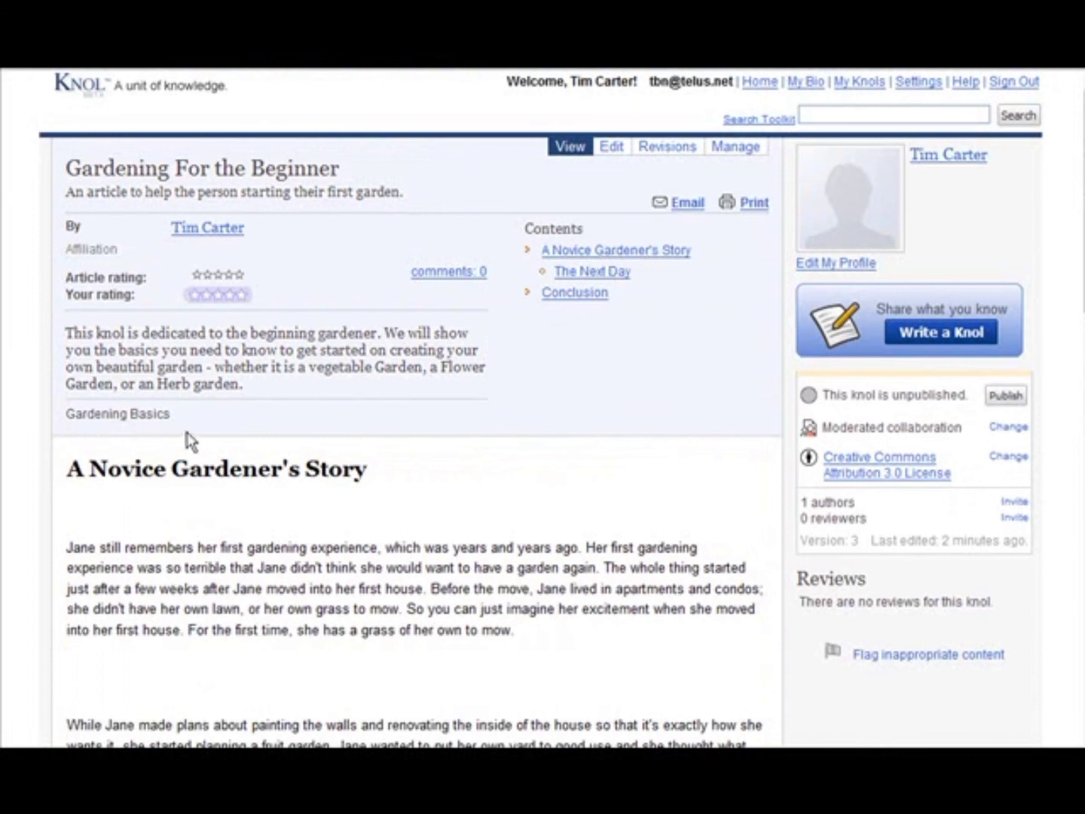
Step: Test the table of contents links for "The Next Day" and "Conclusion", returning to the start of the article after each
click(610, 276)
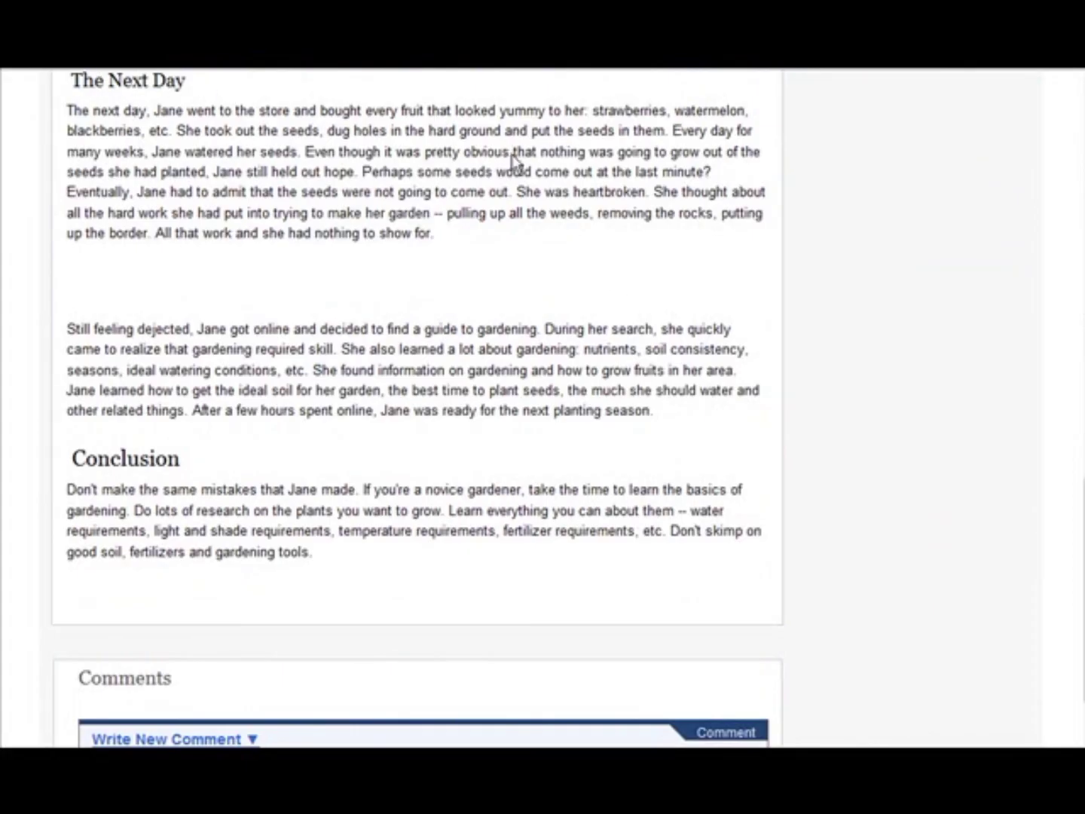
scroll(867, 240, up, 15)
scroll(856, 249, up, 3)
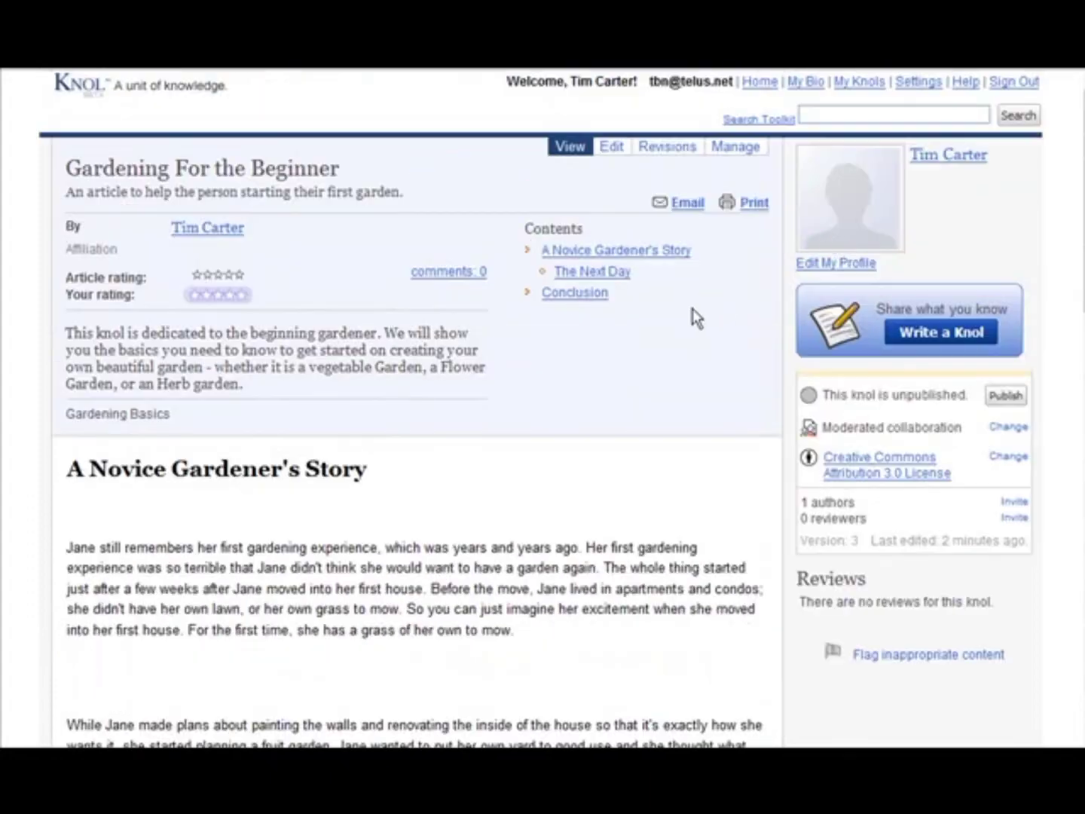
click(577, 294)
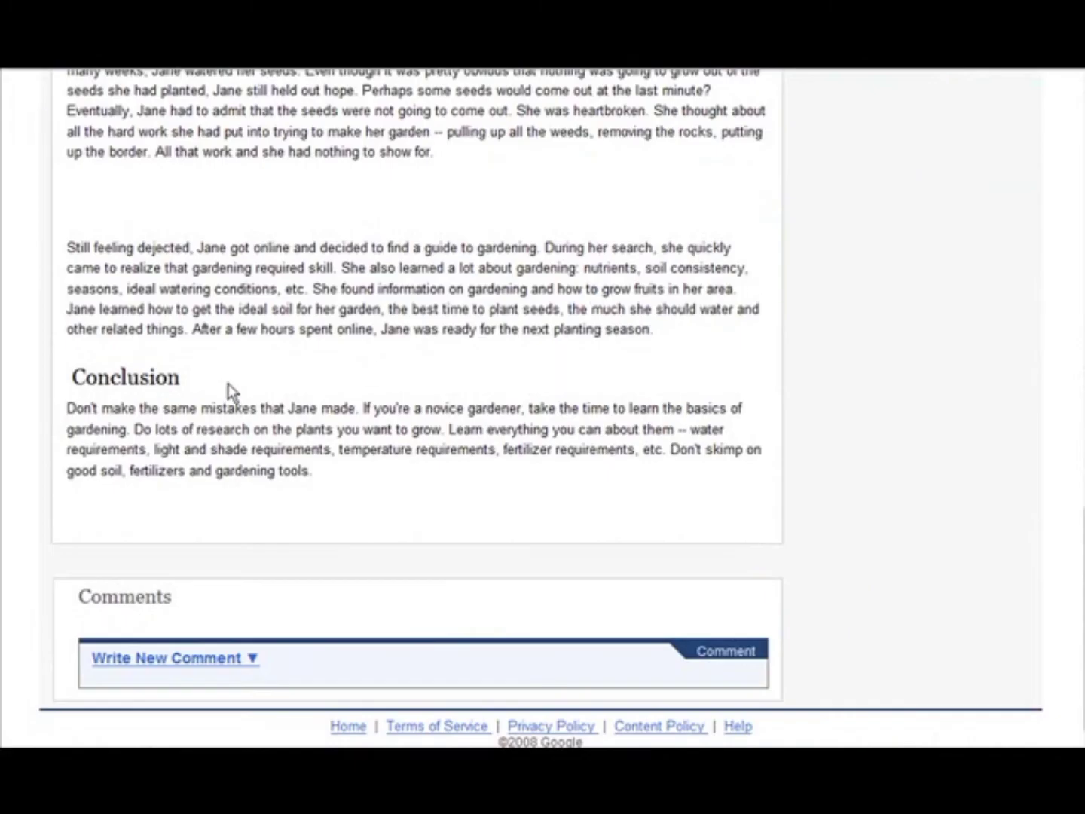
scroll(655, 373, up, 20)
scroll(695, 357, up, 3)
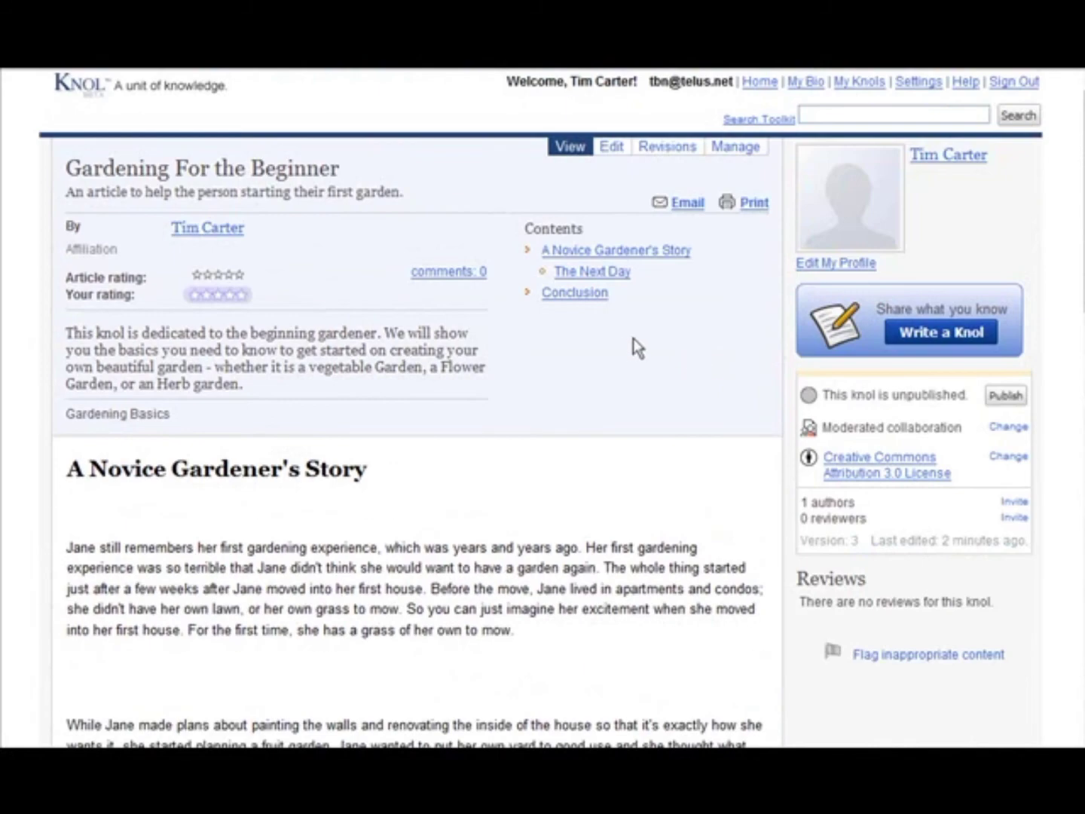
scroll(638, 341, down, 4)
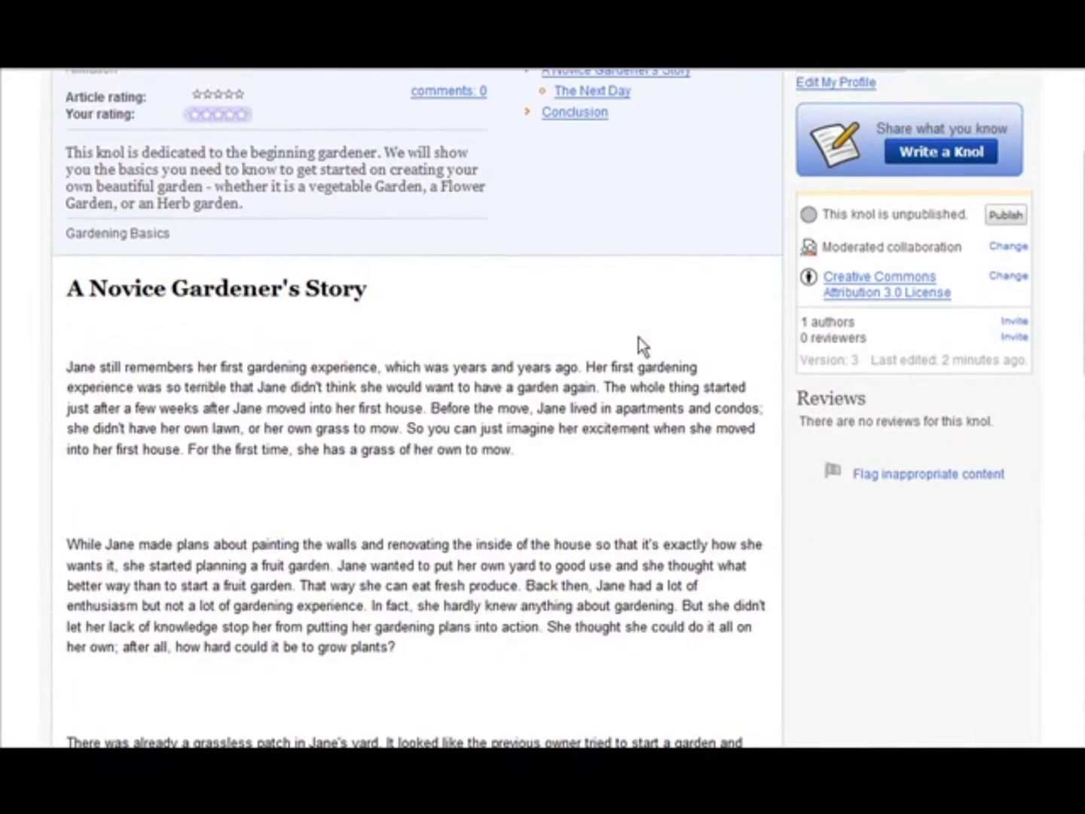
scroll(647, 350, up, 4)
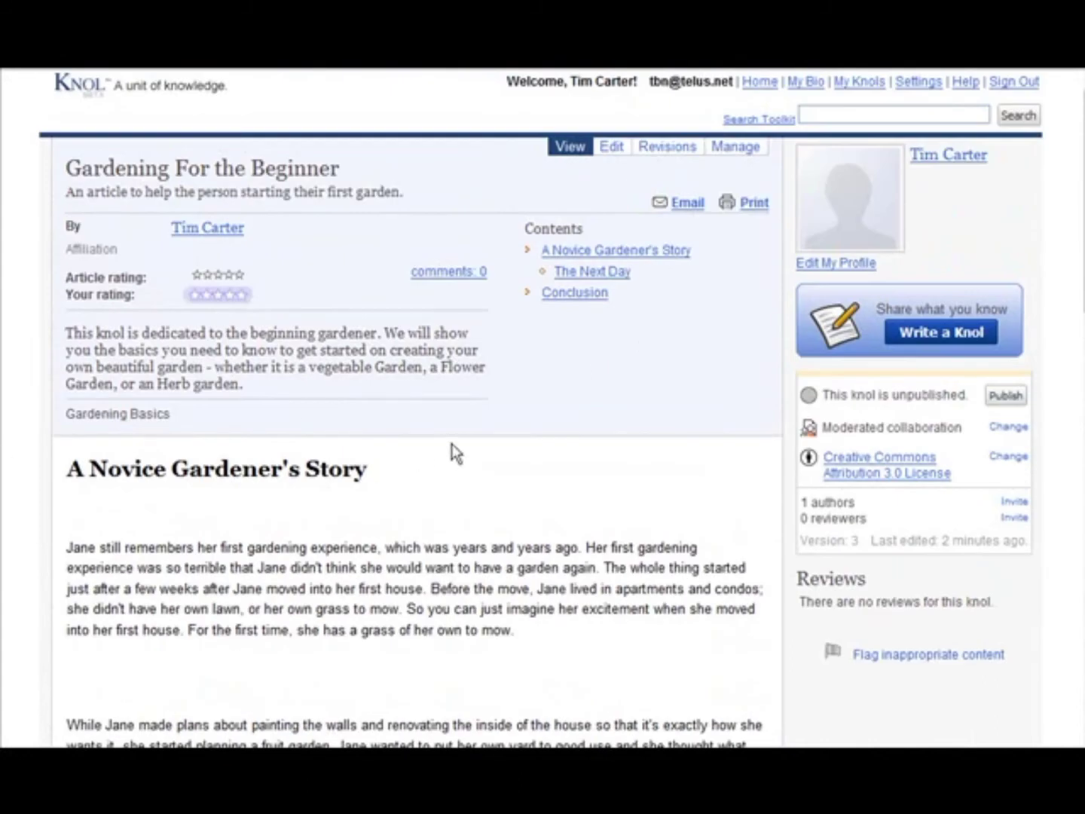
scroll(449, 453, down, 1)
scroll(461, 425, up, 1)
Step: Reopen the knol for editing and add "For more information on gardening see my gardening blog by clicking this link" below the concluding paragraph
click(622, 149)
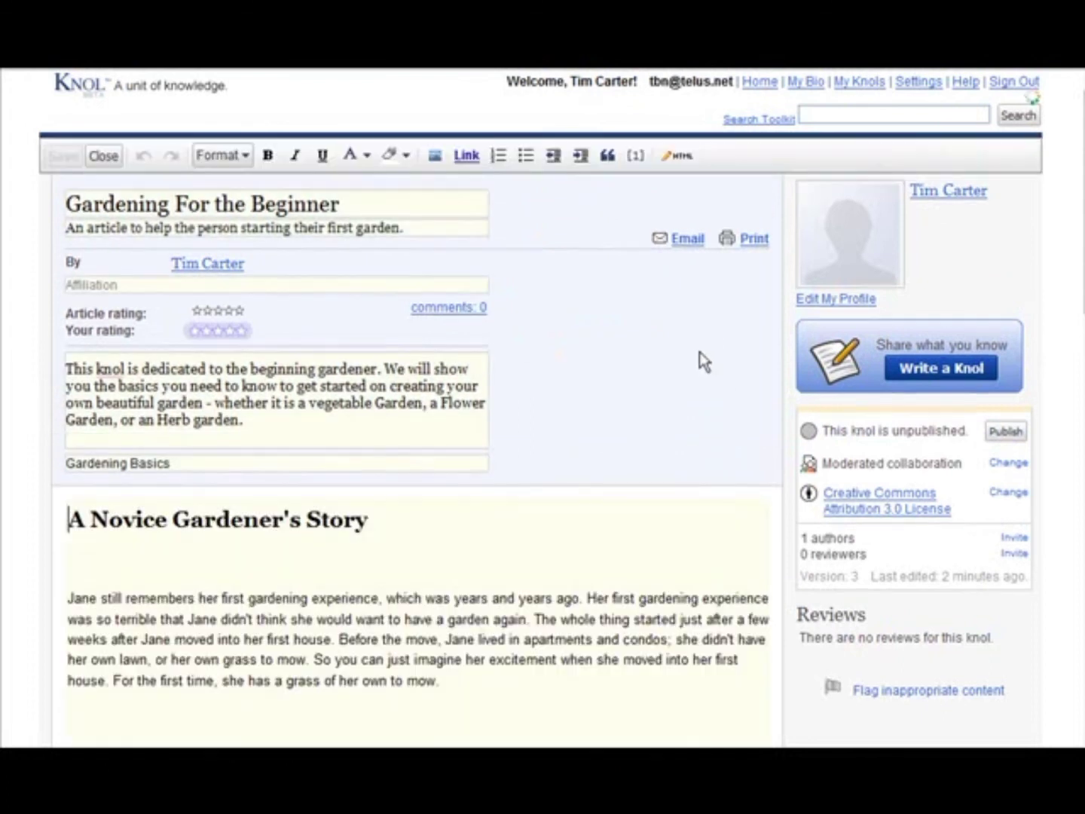
scroll(762, 344, down, 15)
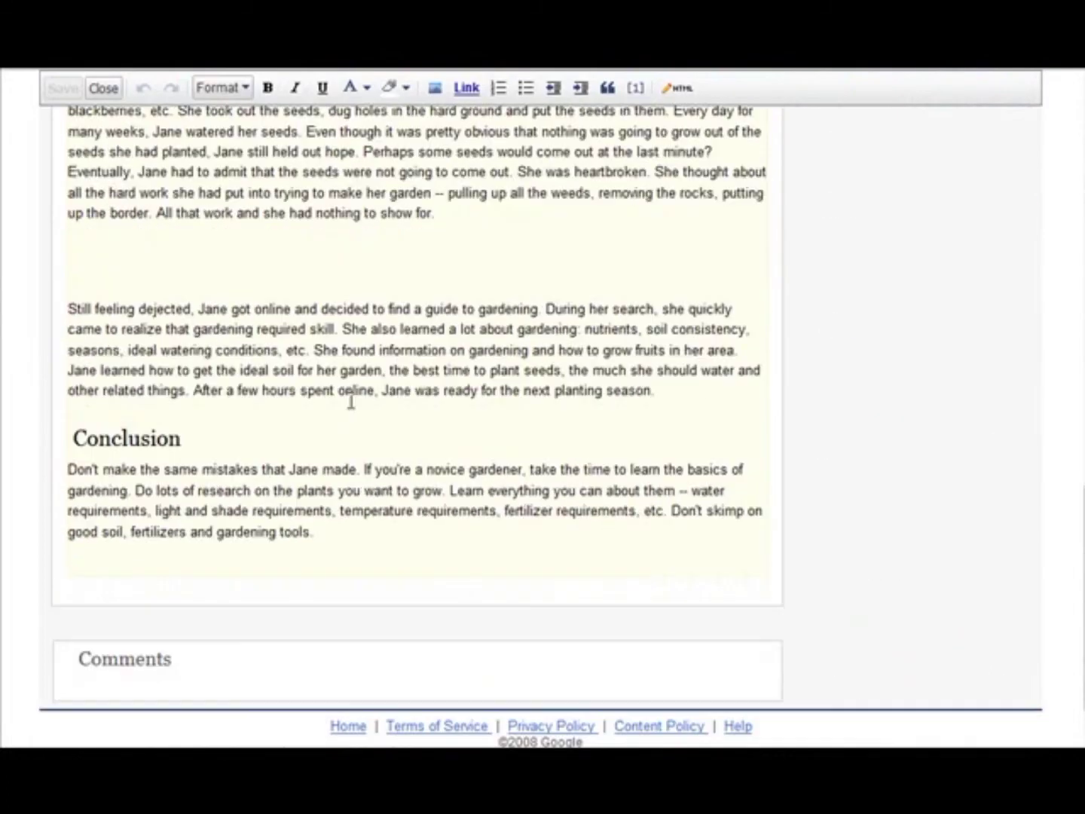
click(329, 532)
key(Return)
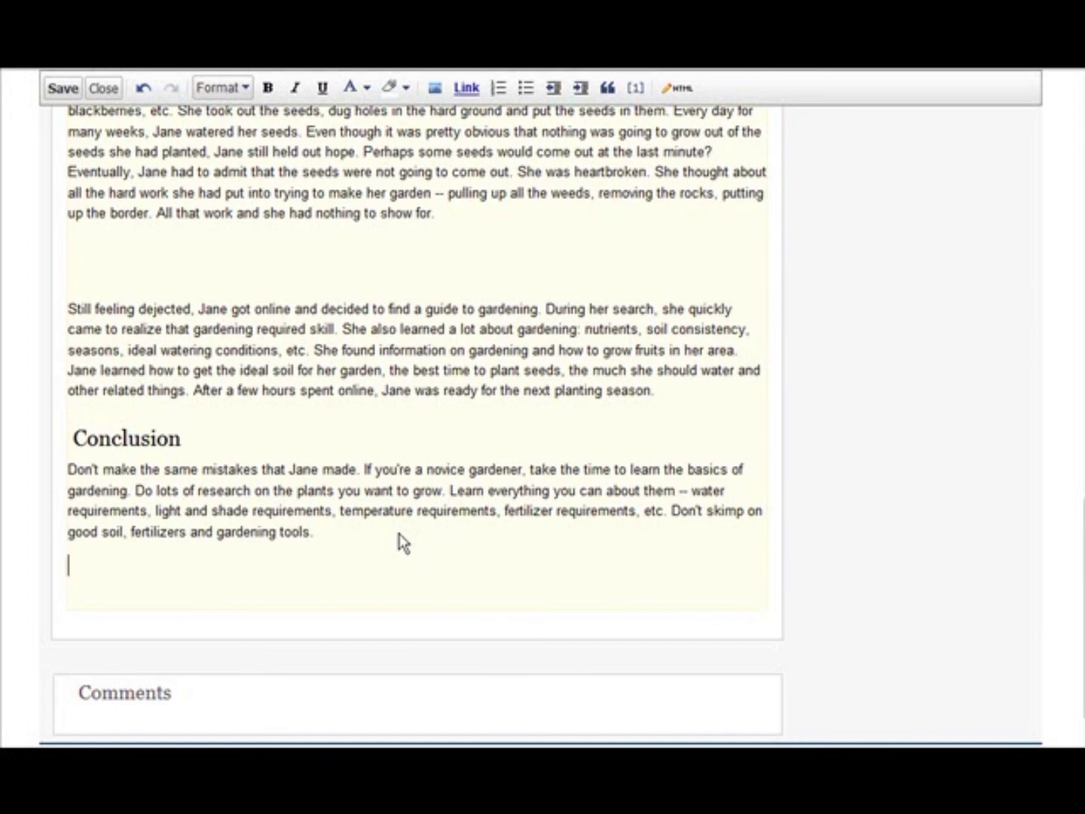
text(For more information on gardening see my gardening blog by clicking this link)
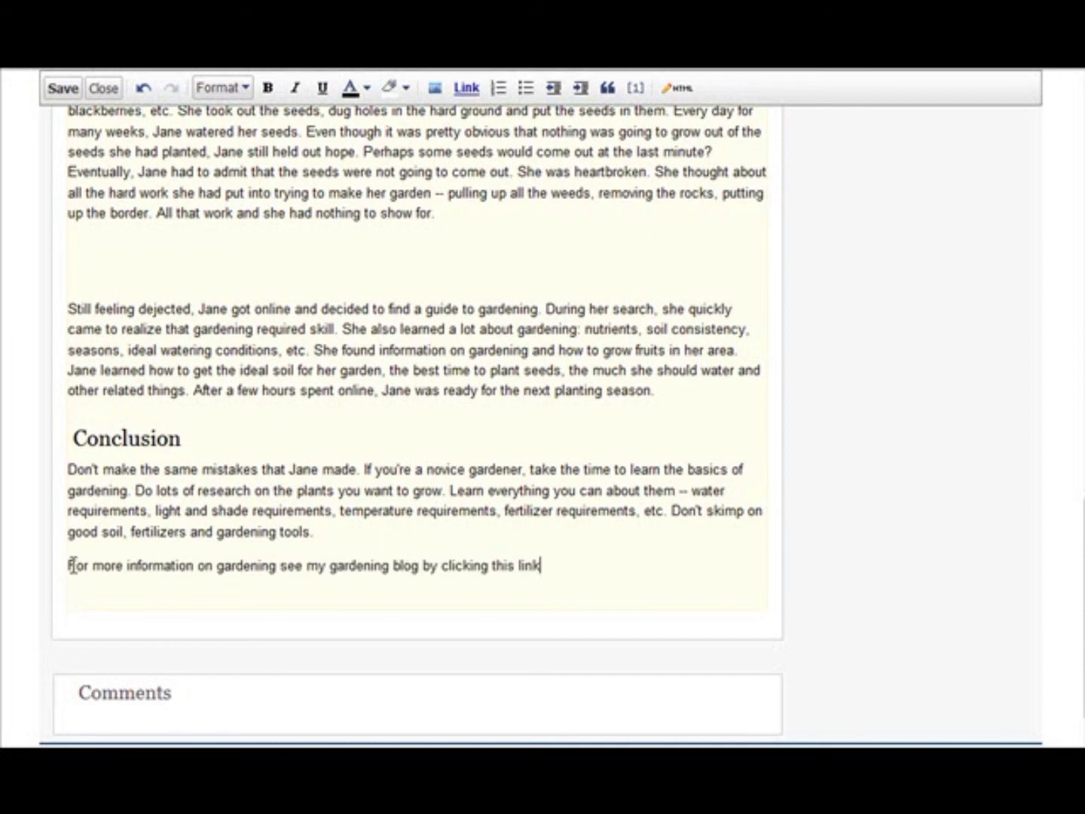
drag(68, 567, 551, 566)
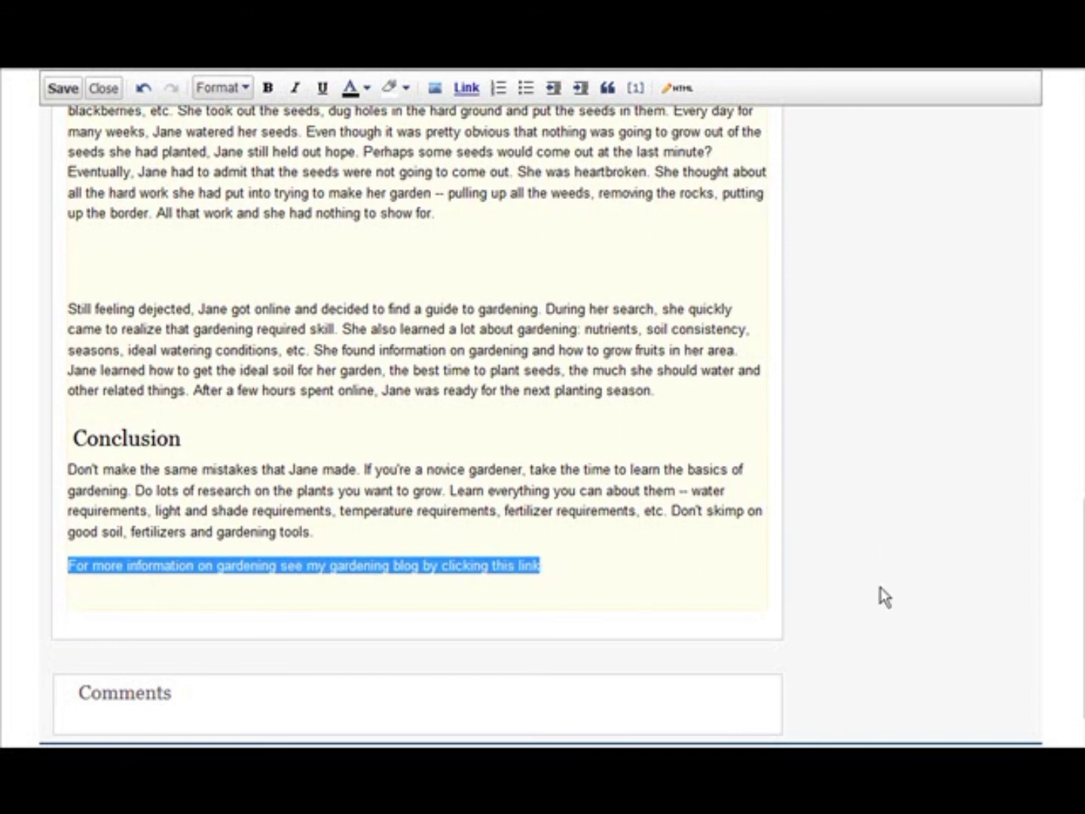
scroll(878, 578, up, 6)
scroll(877, 576, up, 10)
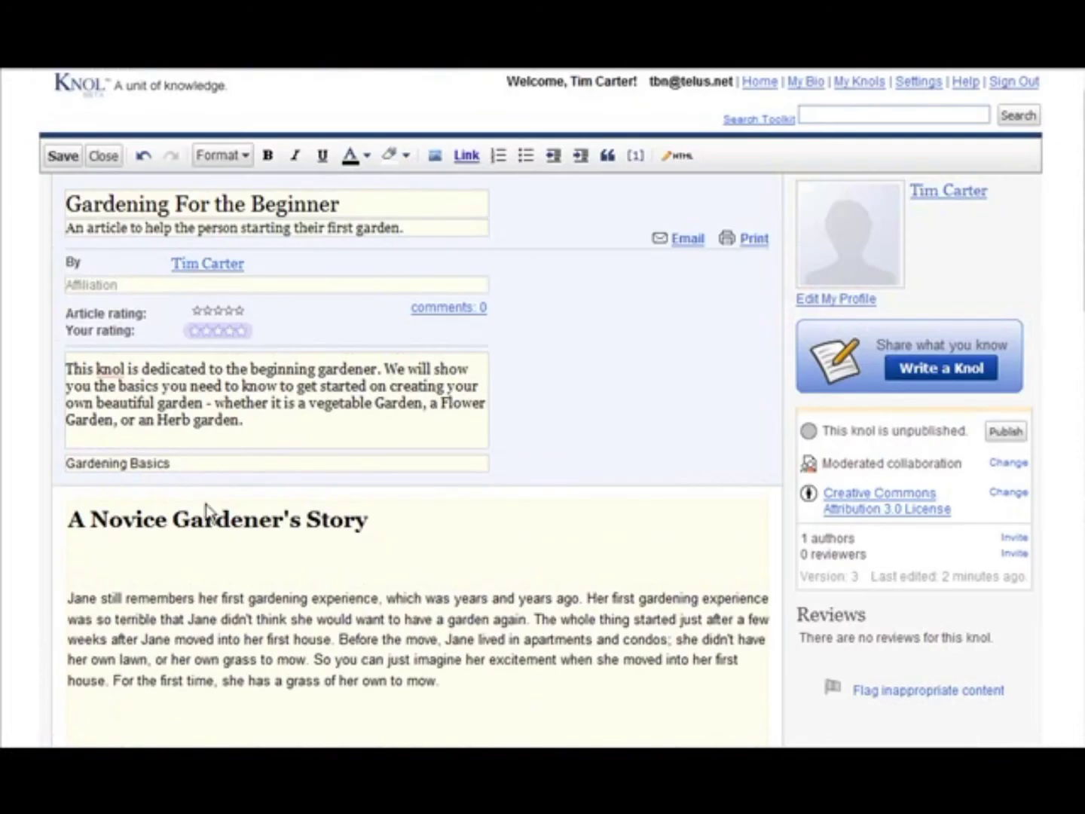
click(465, 158)
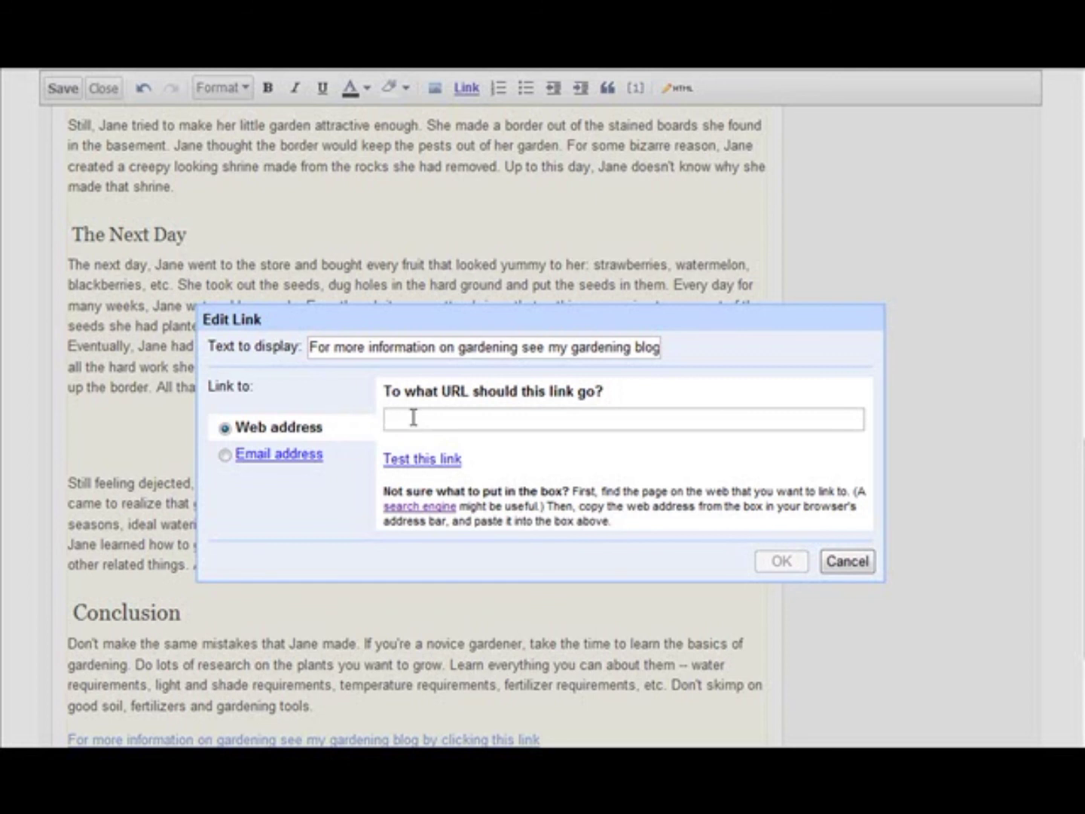
text(http://beautifullawnandgarden.info/)
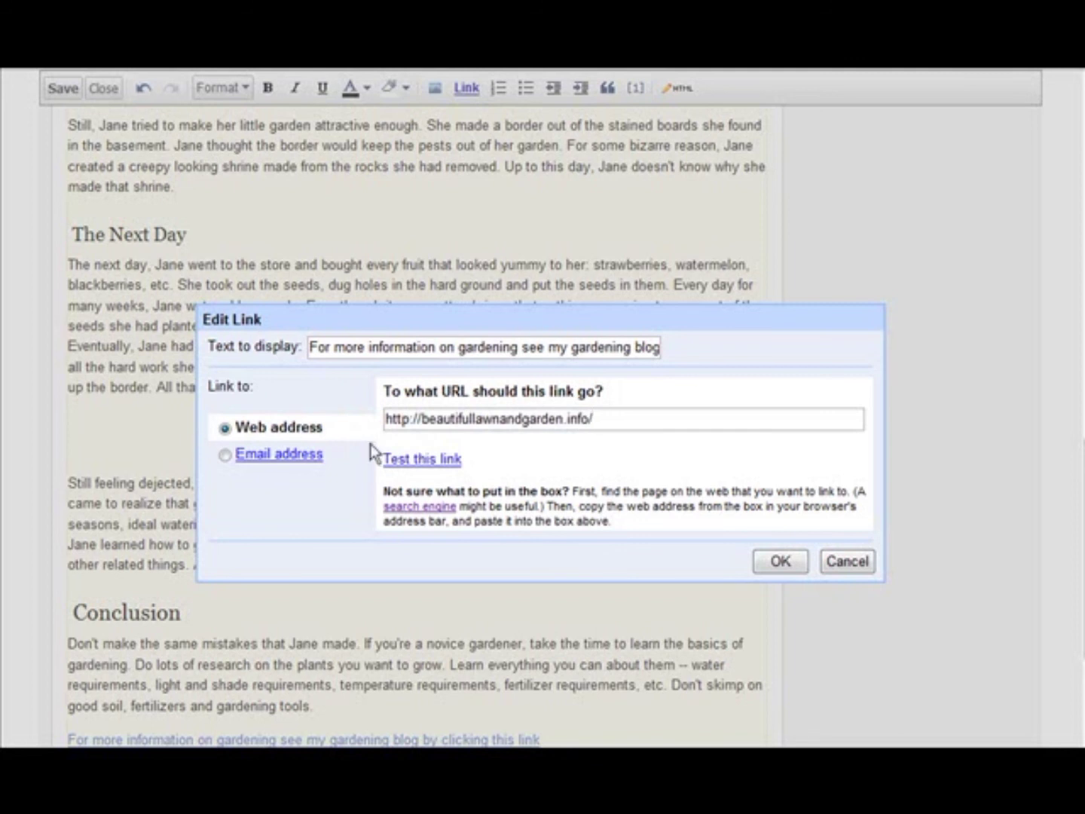
Step: Test the entered web address, look through the gardening blog page that it opens, and close that page
click(425, 458)
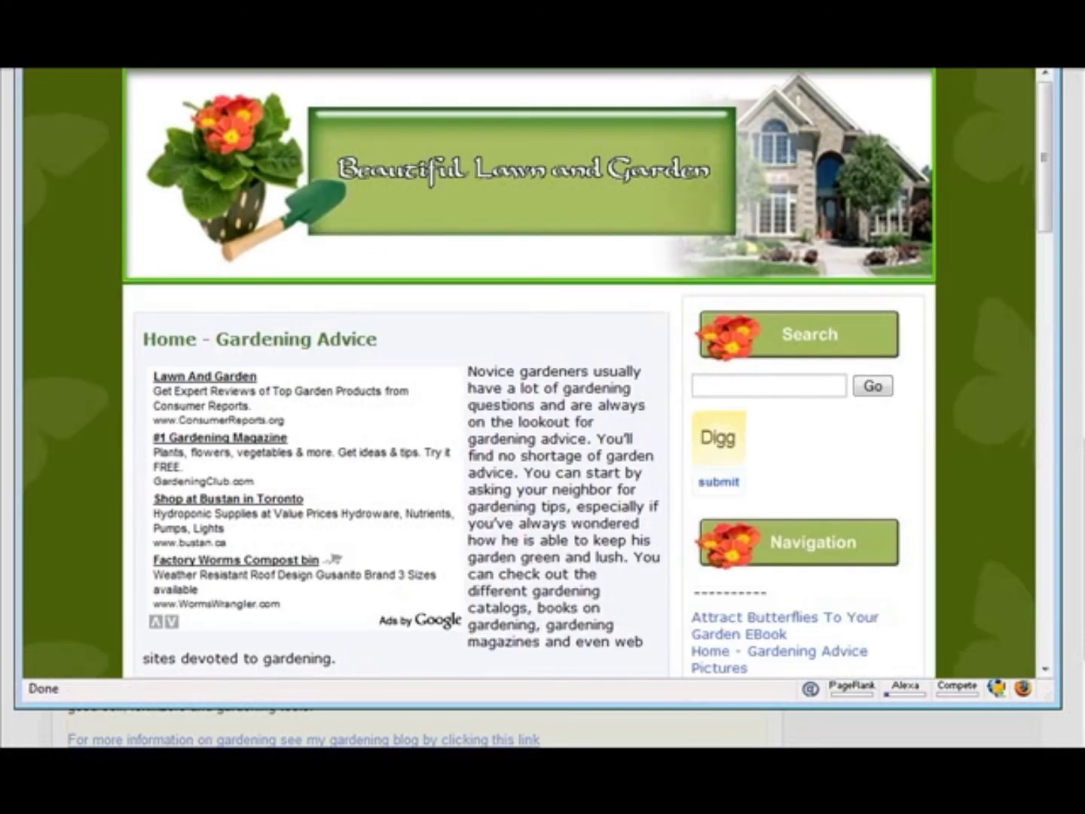
scroll(662, 354, down, 2)
scroll(648, 370, down, 6)
scroll(642, 380, up, 7)
key(alt+F4)
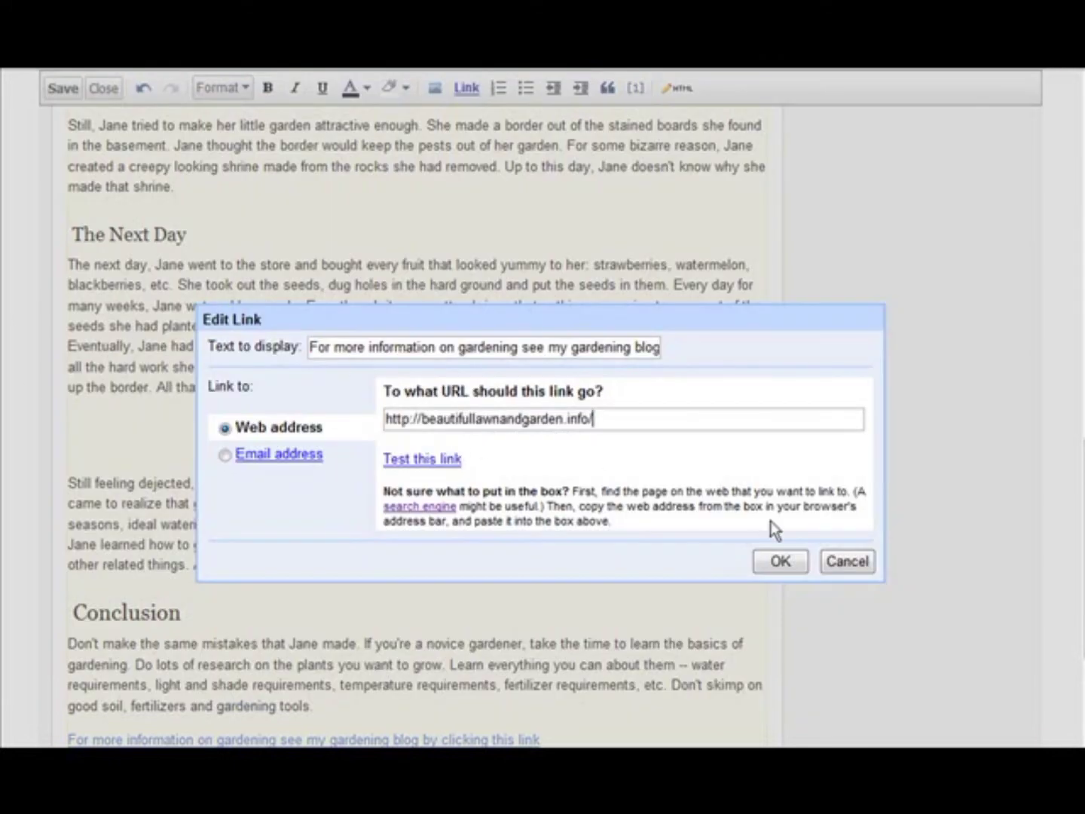
Step: Apply the blog link to the closing sentence, dismiss its link pop-up and return to the start of the knol
click(782, 563)
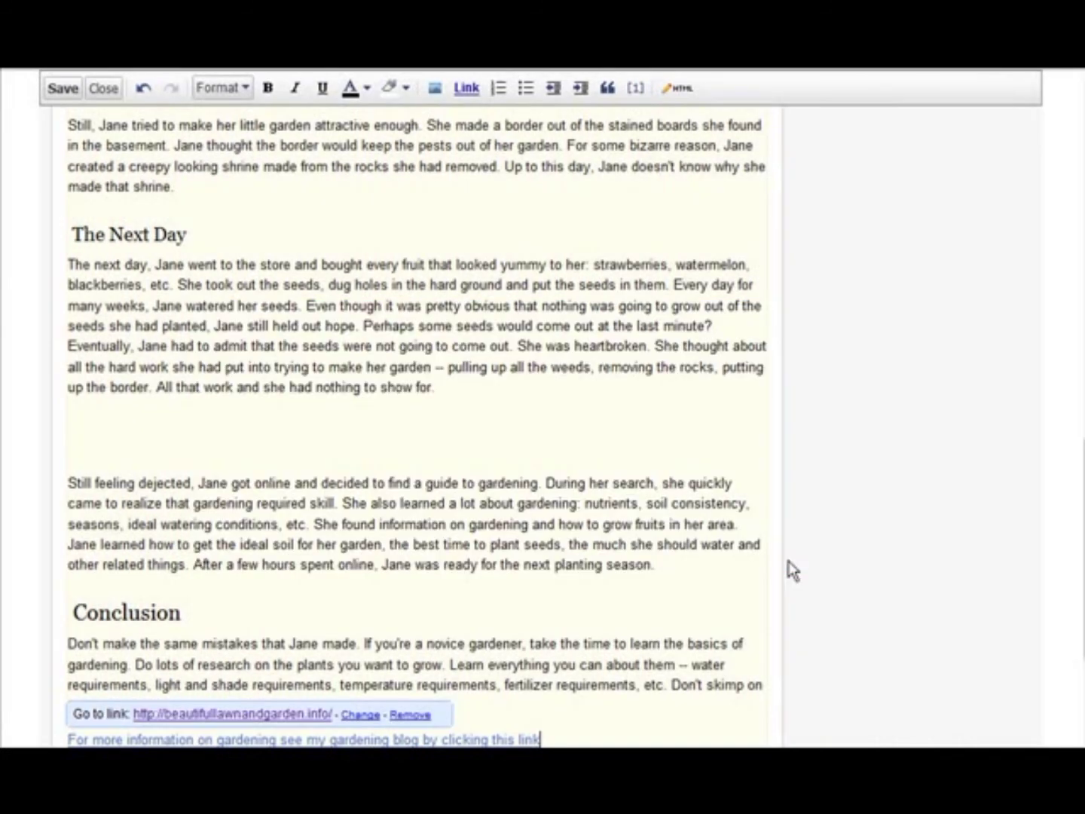
scroll(430, 610, down, 3)
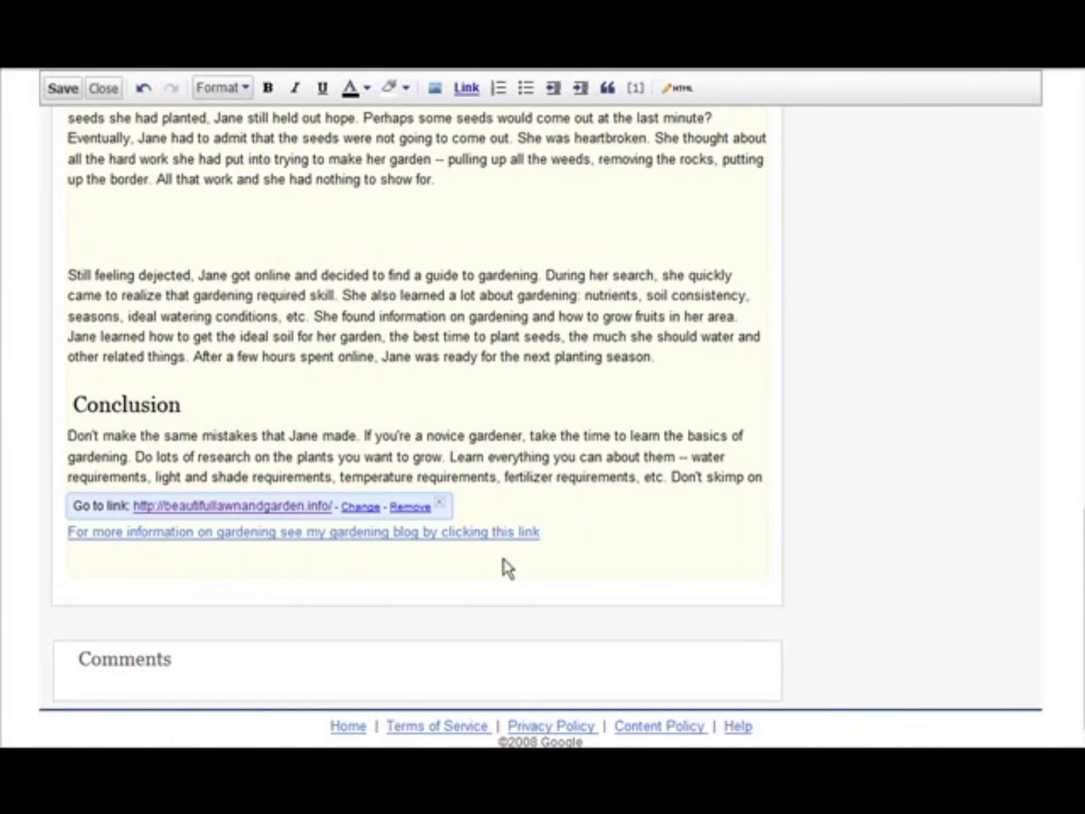
click(310, 599)
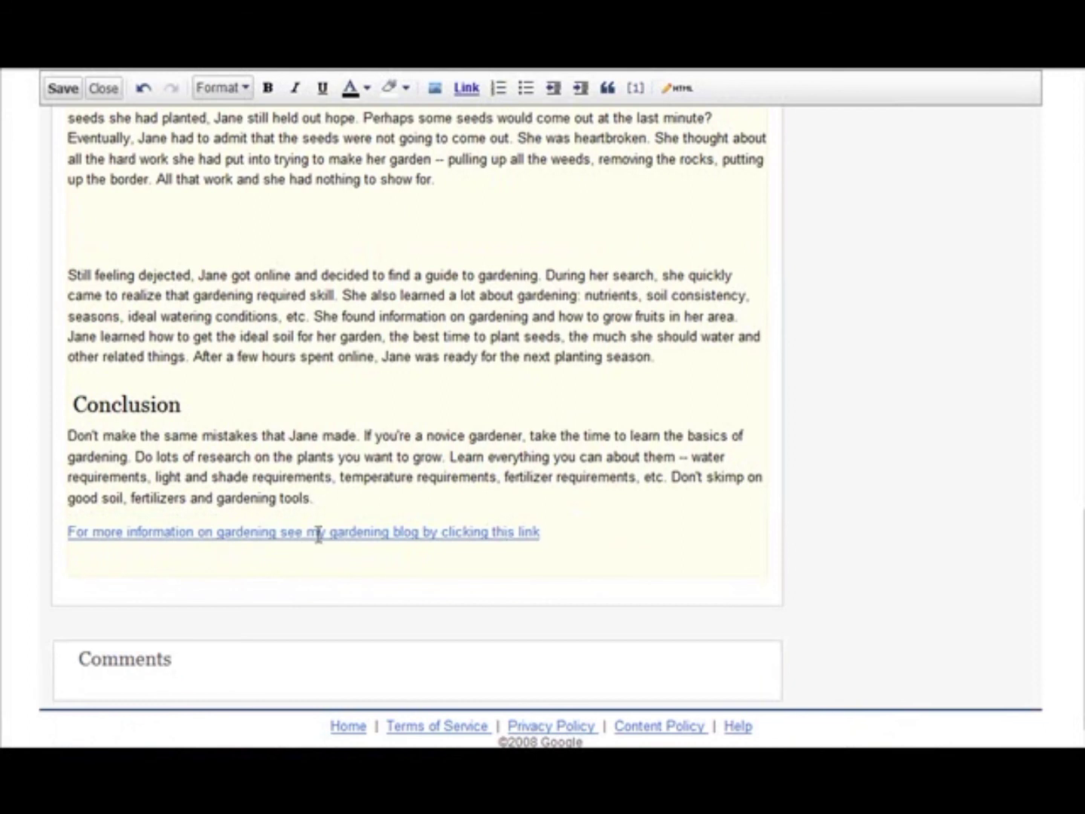
scroll(681, 558, up, 9)
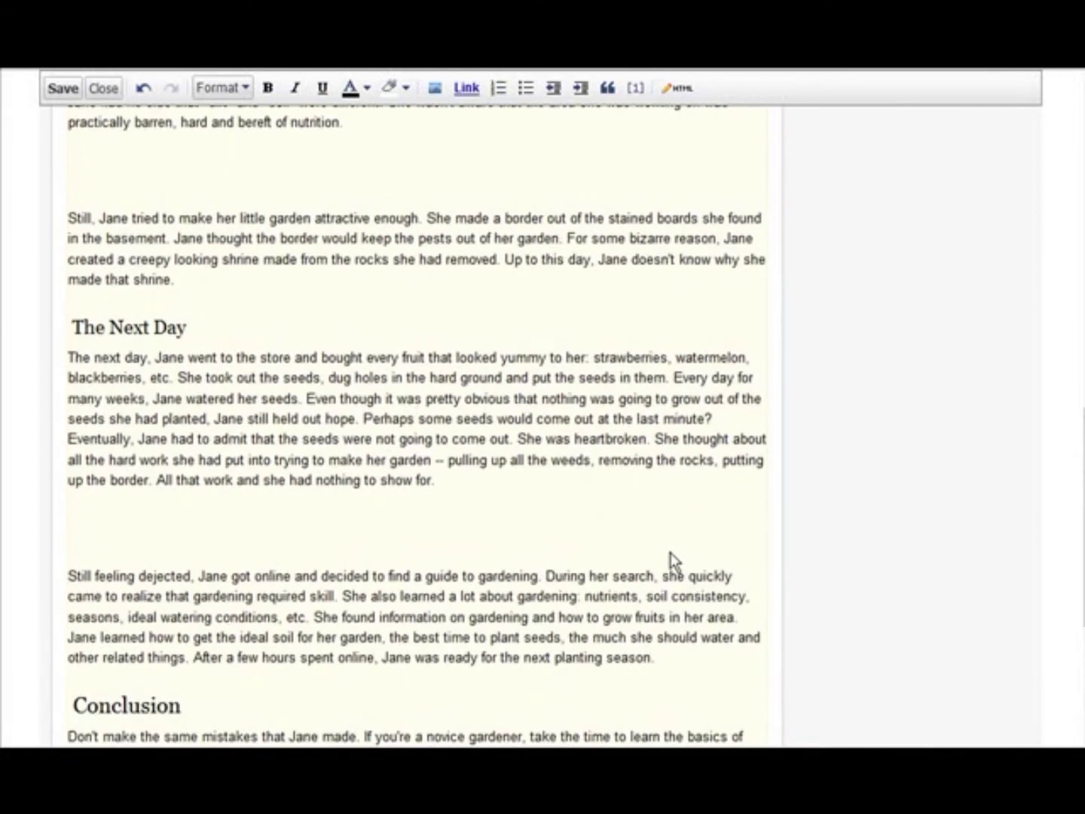
scroll(664, 554, up, 10)
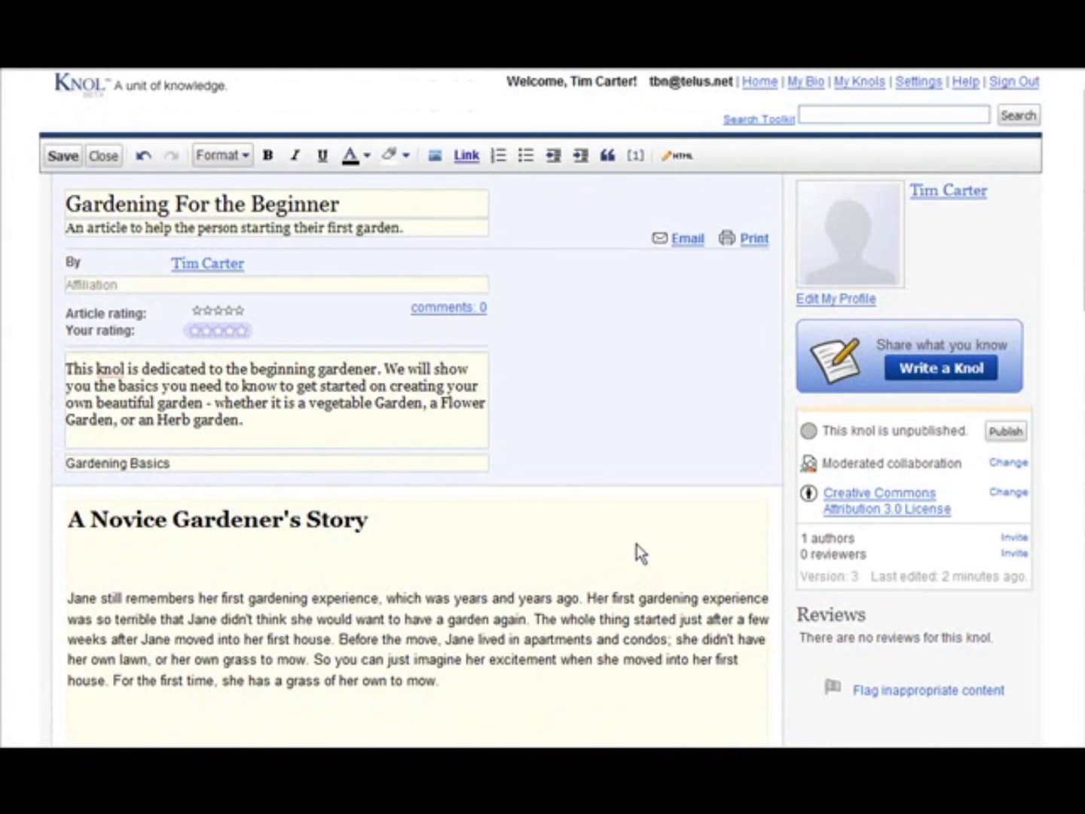